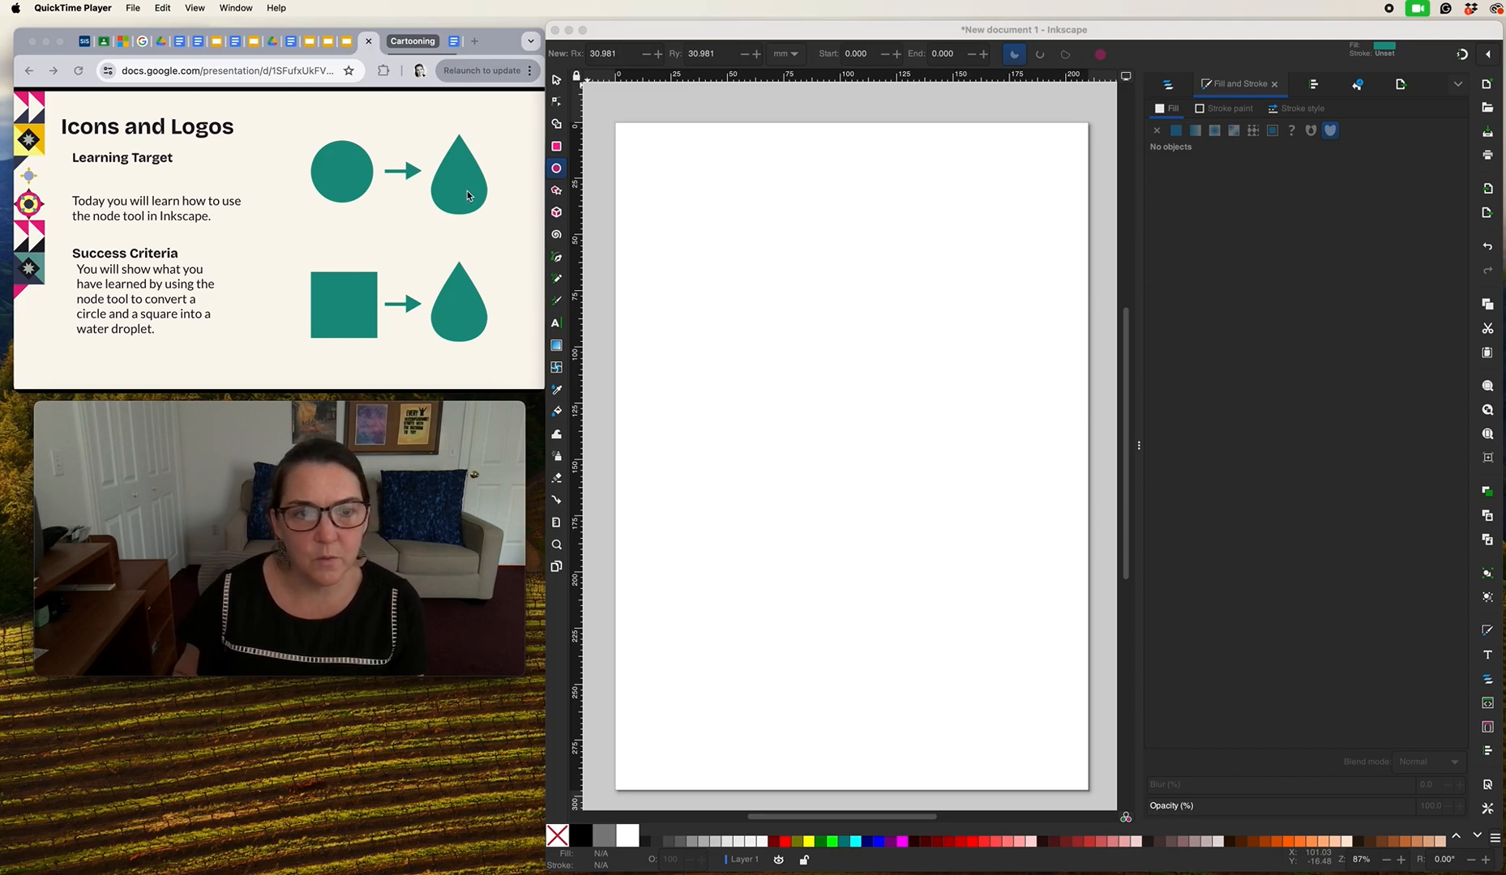
Step: Draw a circle with a radius of about 33 mm in the upper-left area of the page
click(556, 171)
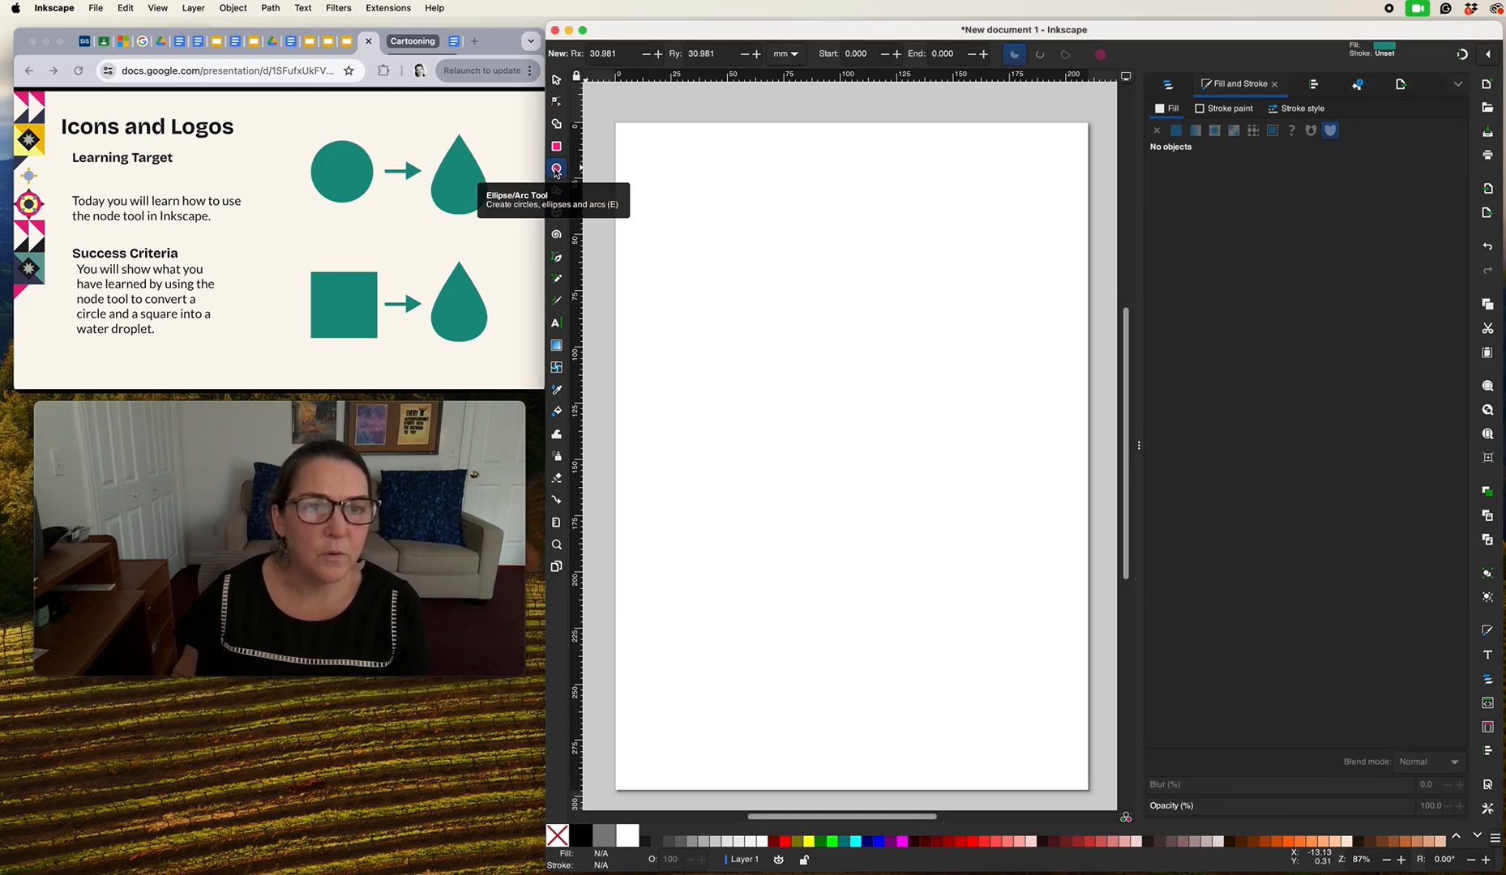
click(558, 151)
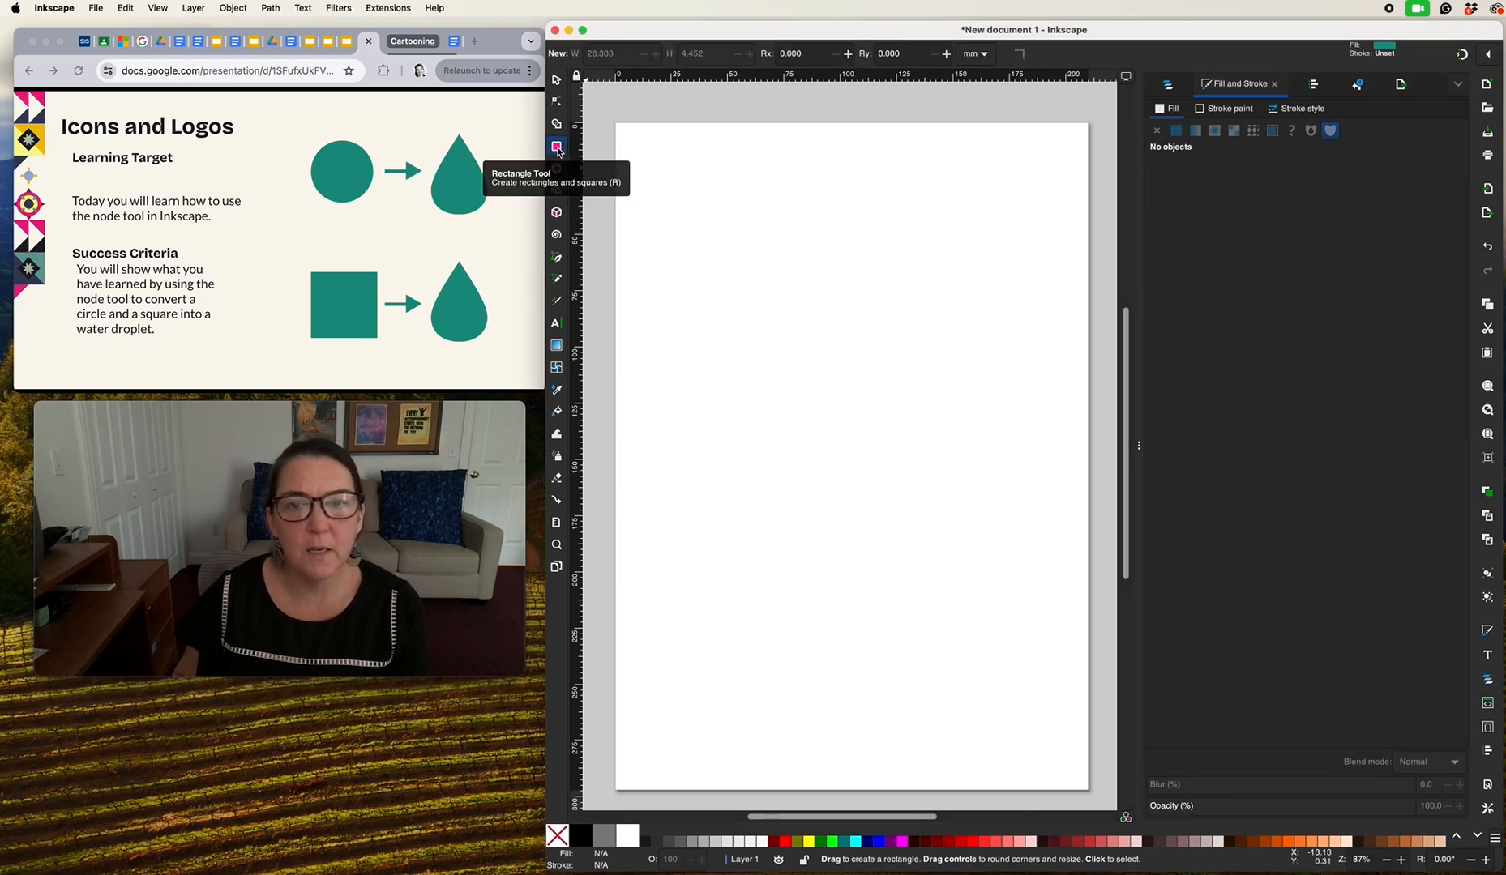
click(557, 171)
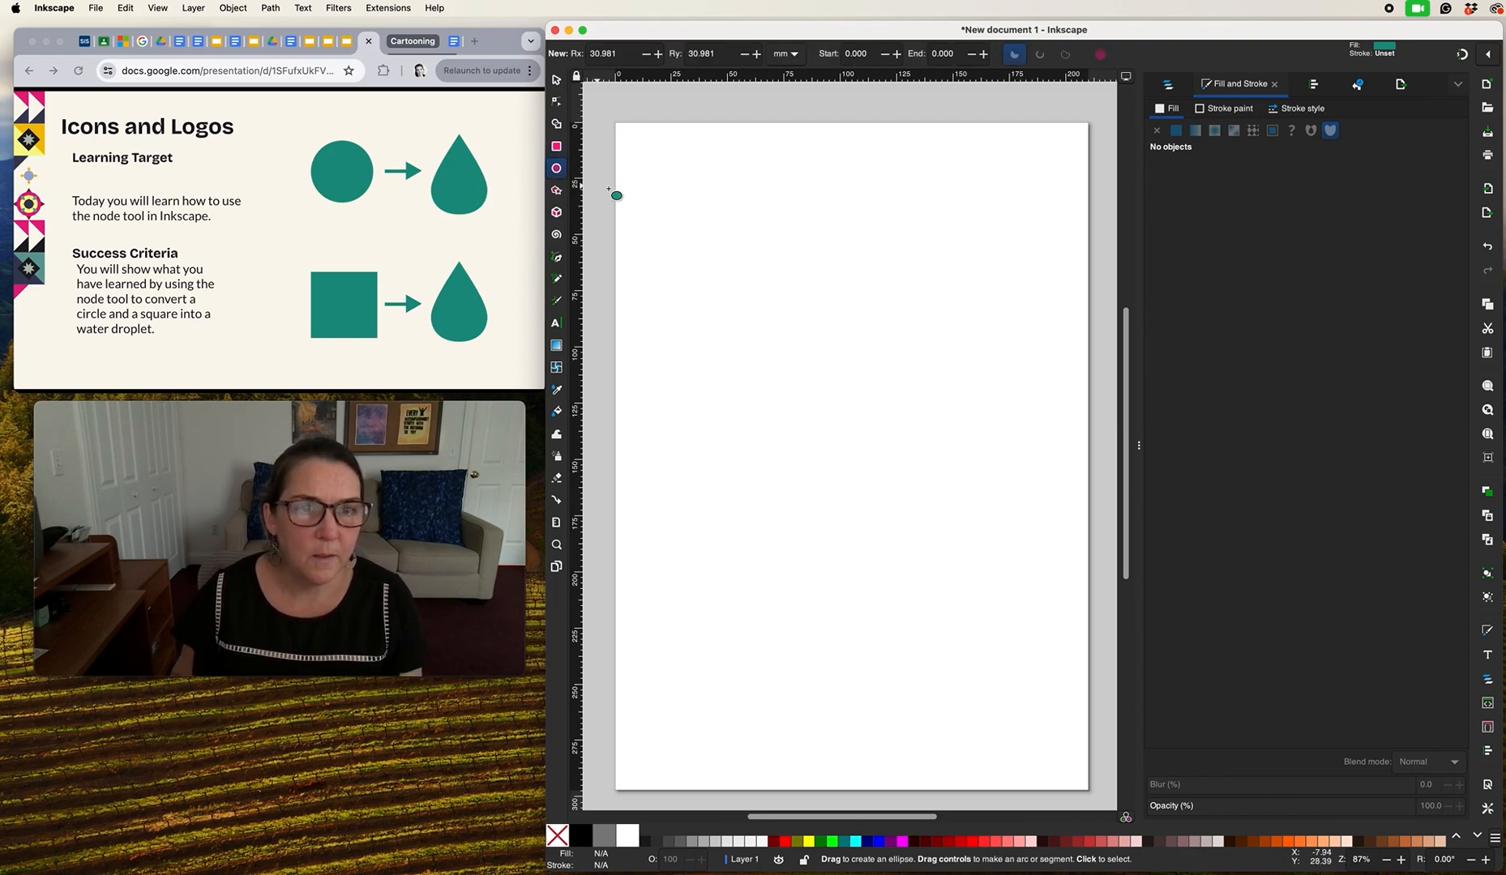
key(ctrl)
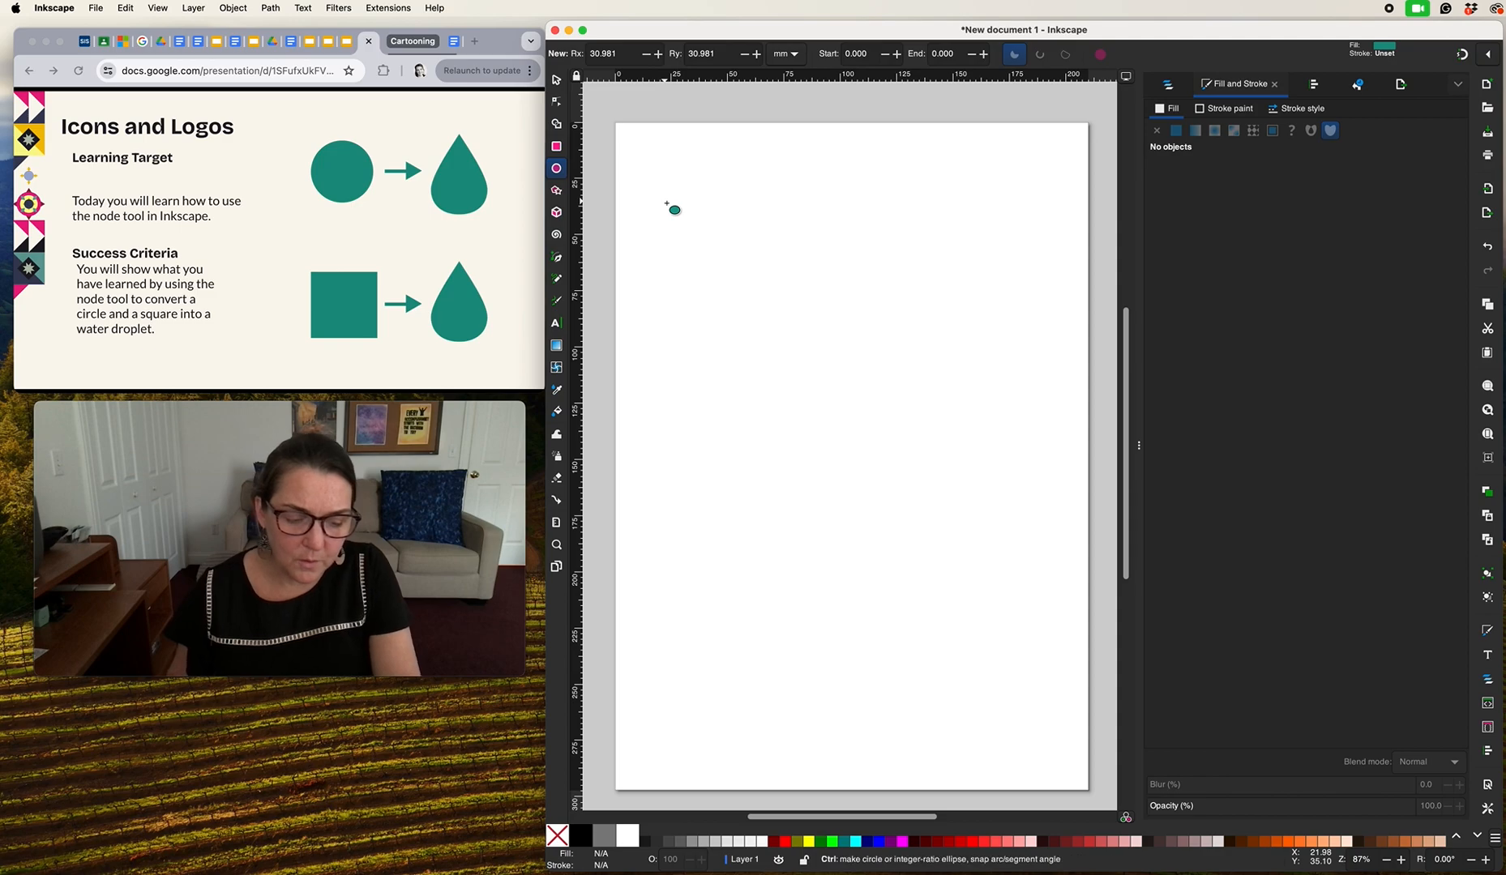
drag(666, 203, 820, 355)
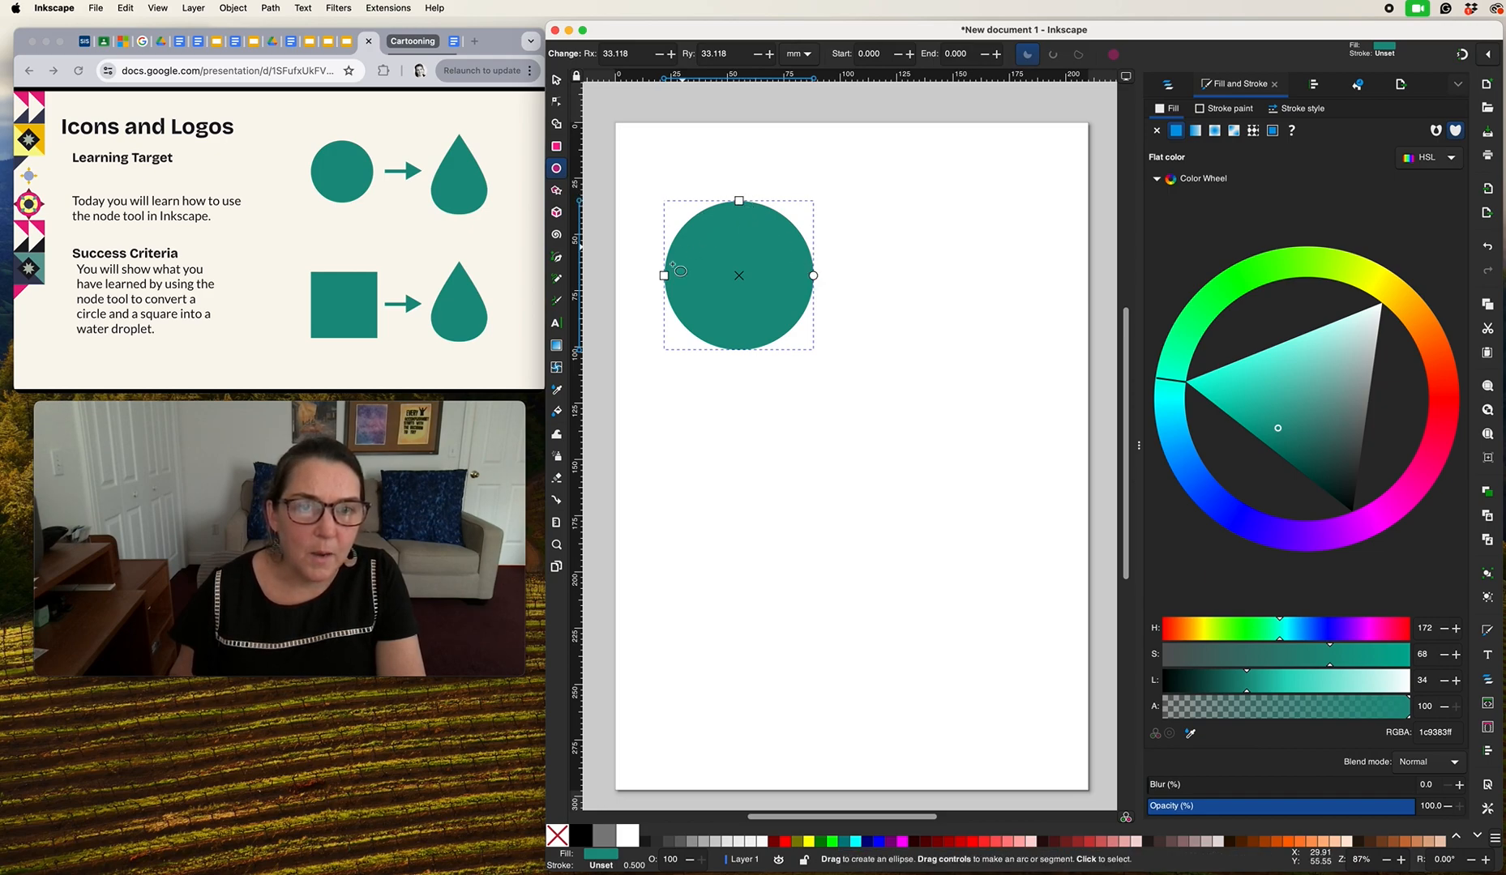
Step: Convert the circle to a path and activate the Node tool
scroll(755, 321, right, 1)
scroll(729, 344, down, 1)
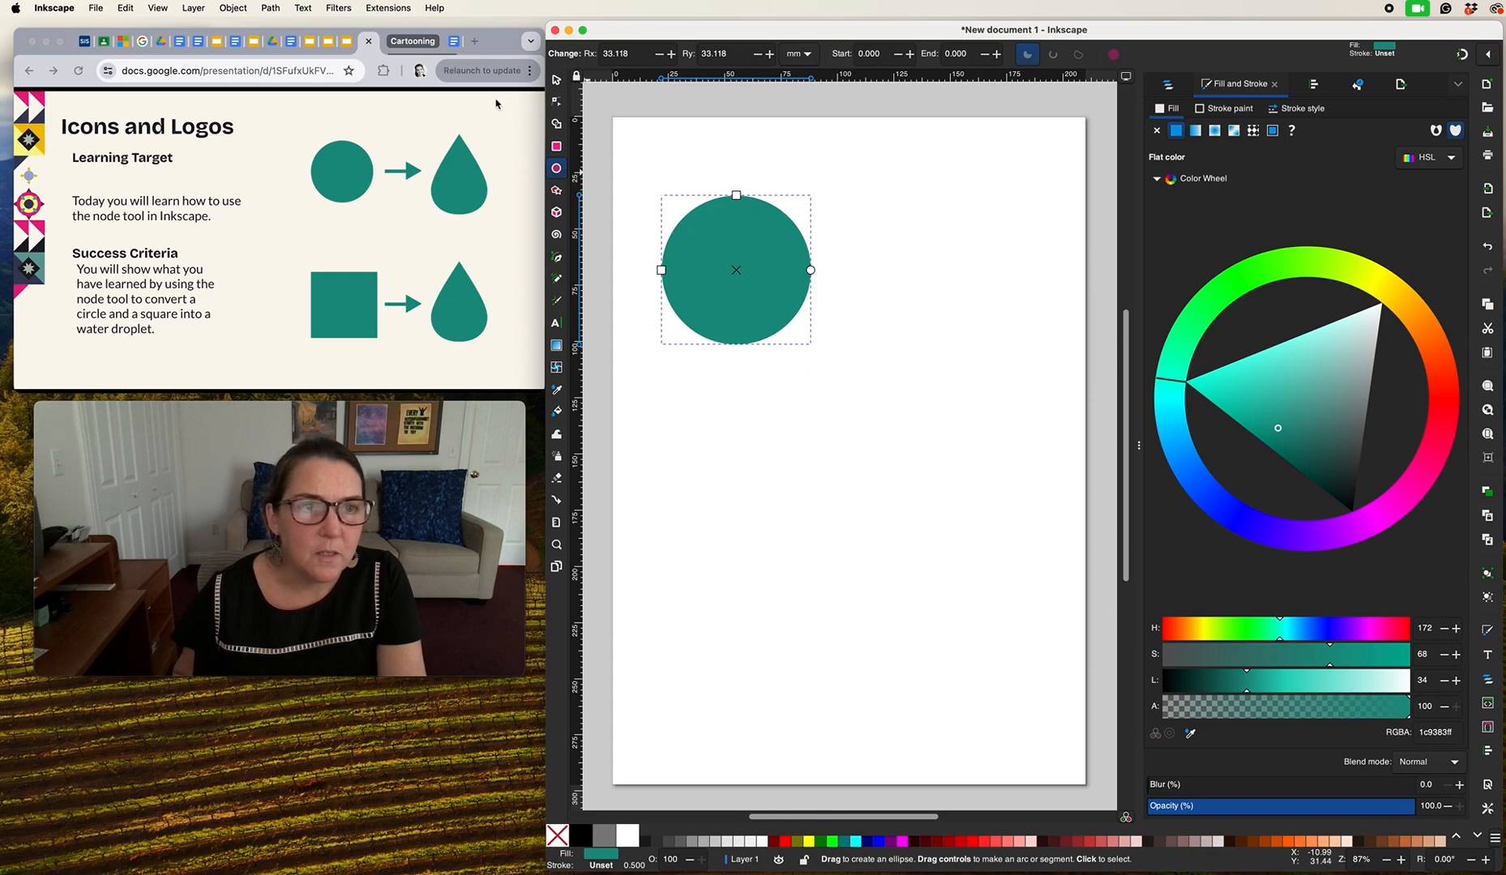
click(272, 10)
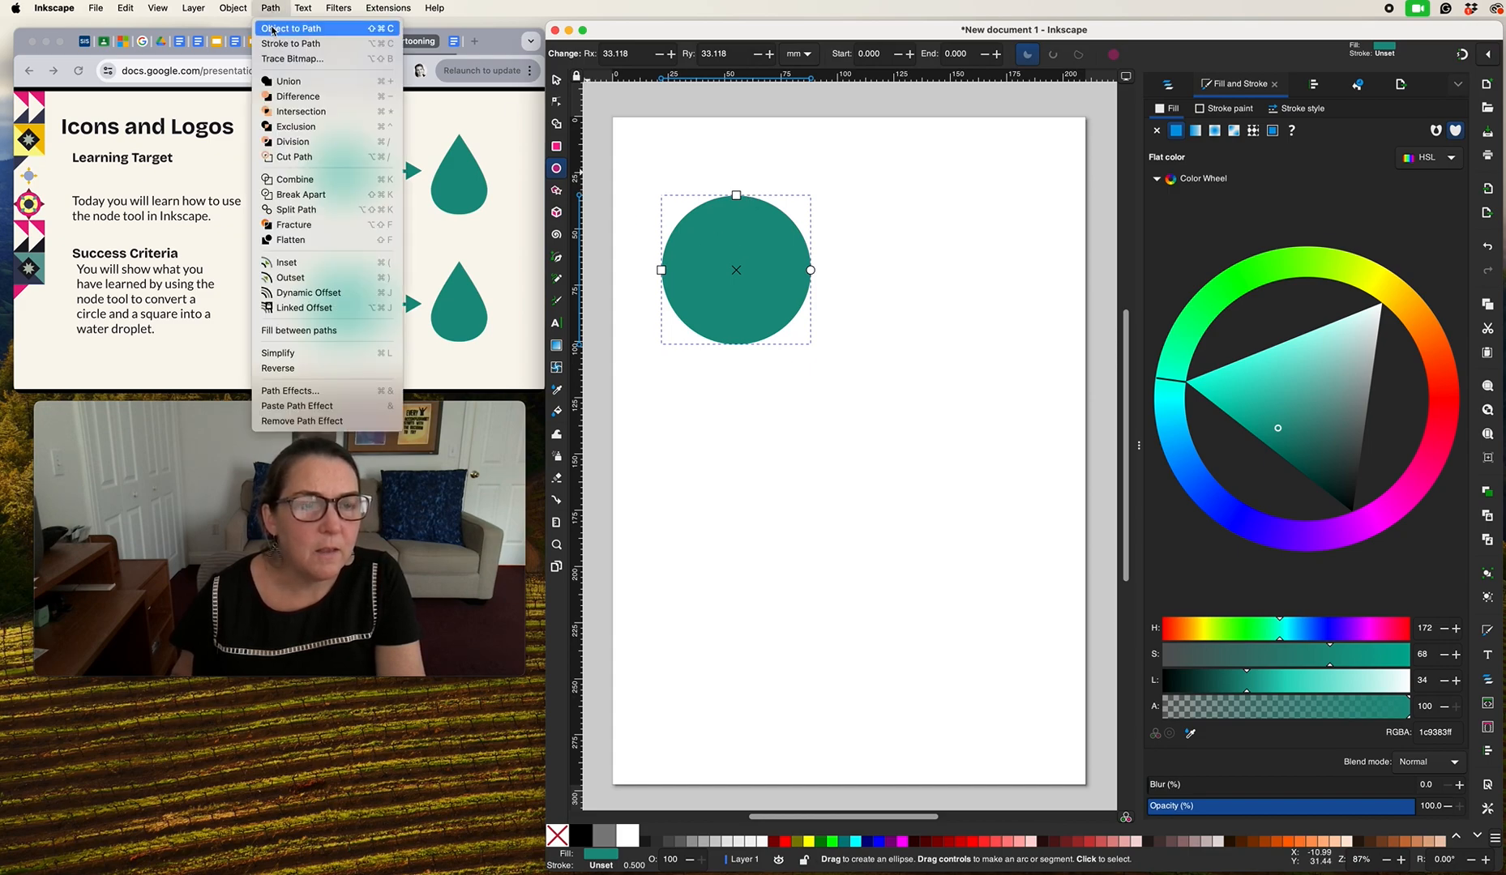
click(273, 31)
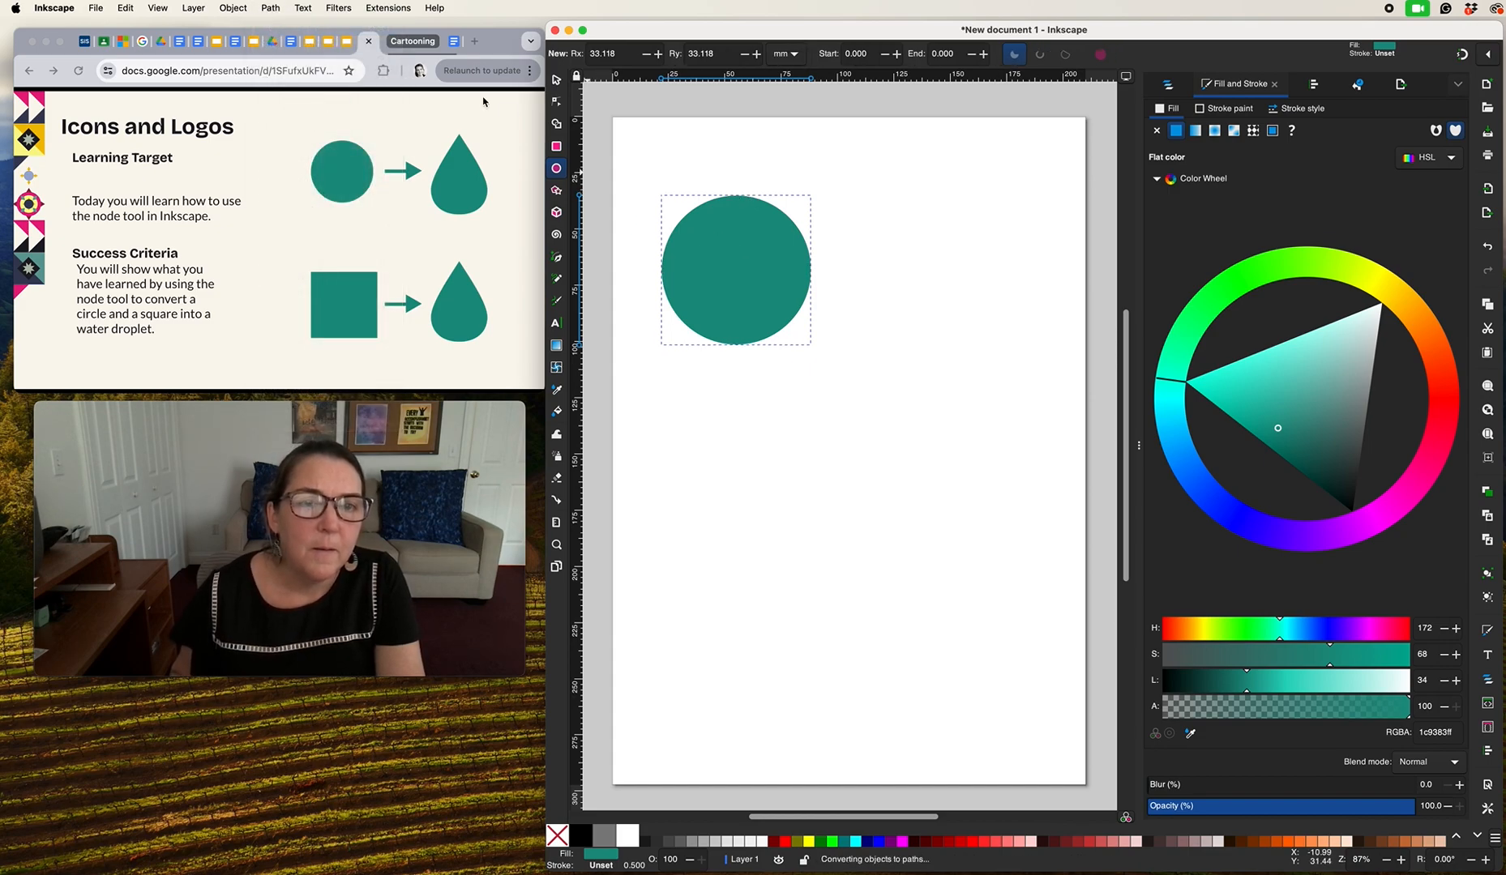
click(557, 103)
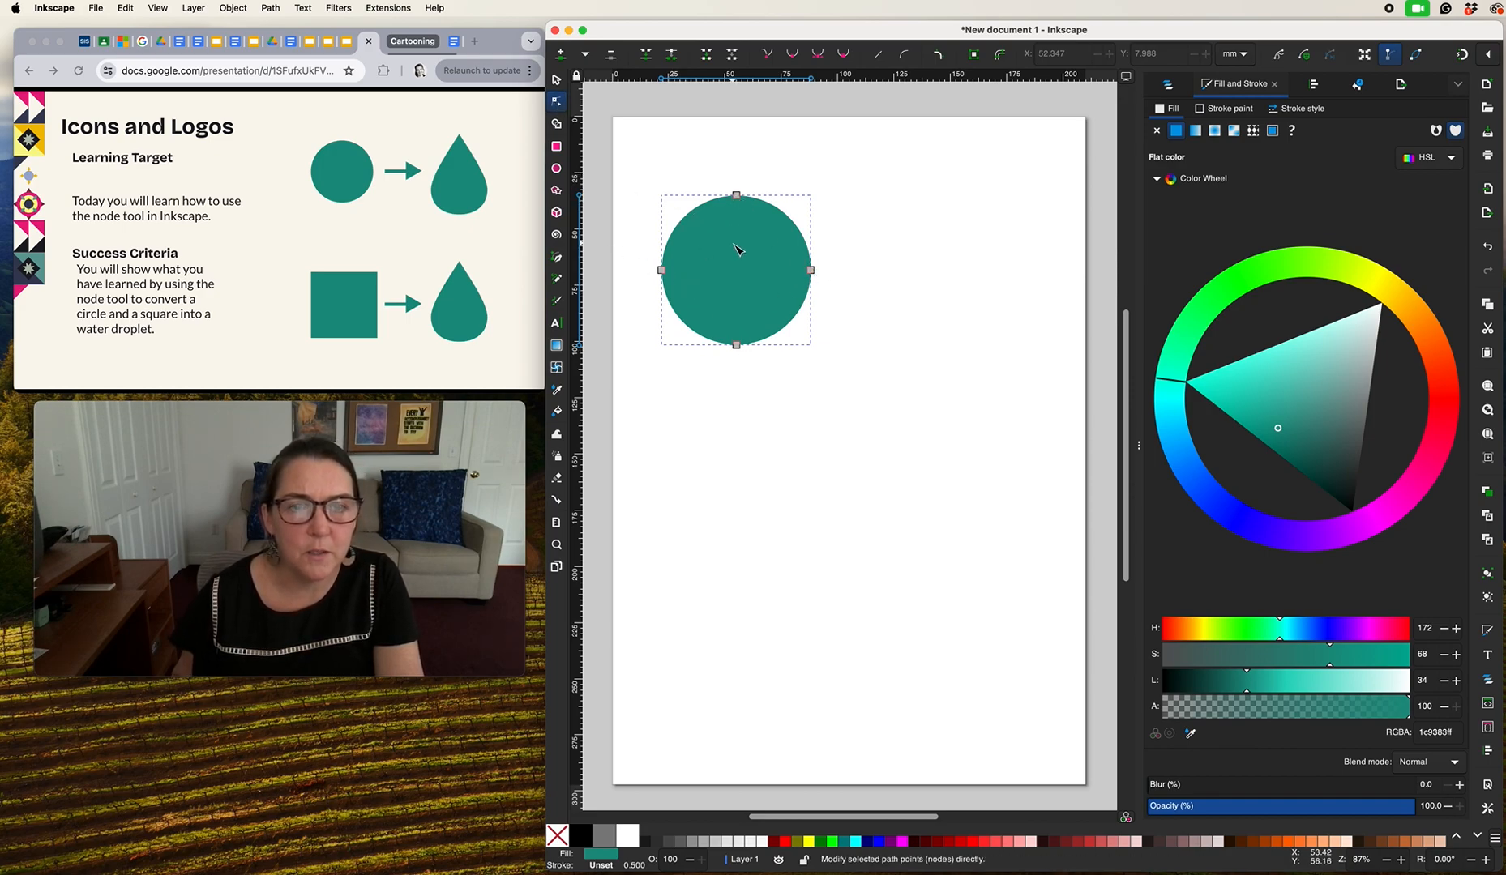
Step: Try reshaping the circle's upper curves with the two handles of its top node, and undo the last handle move
click(158, 8)
mouse_move(167, 30)
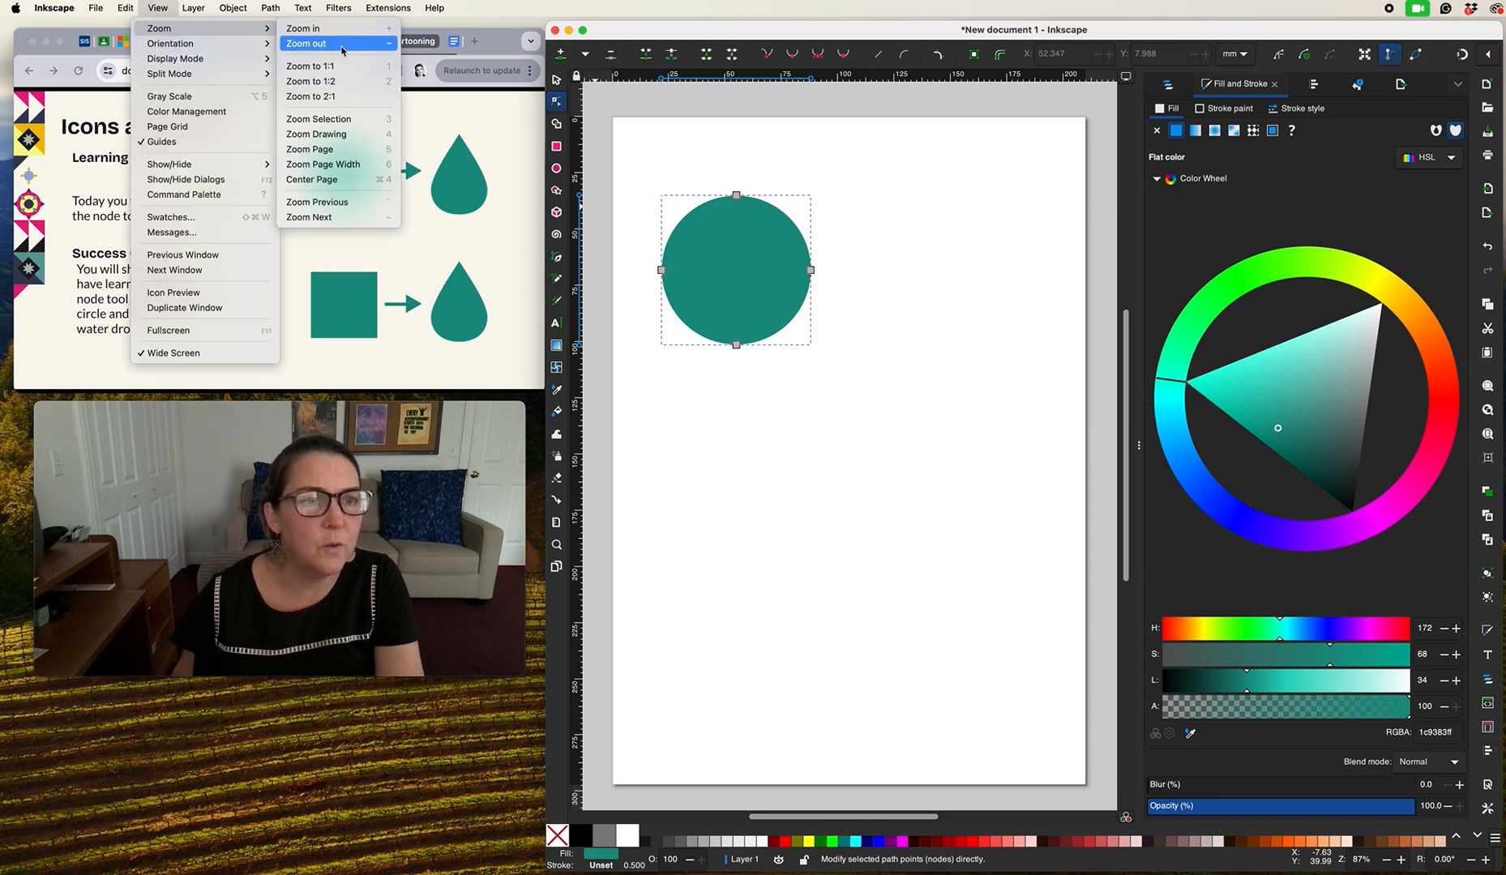
click(336, 124)
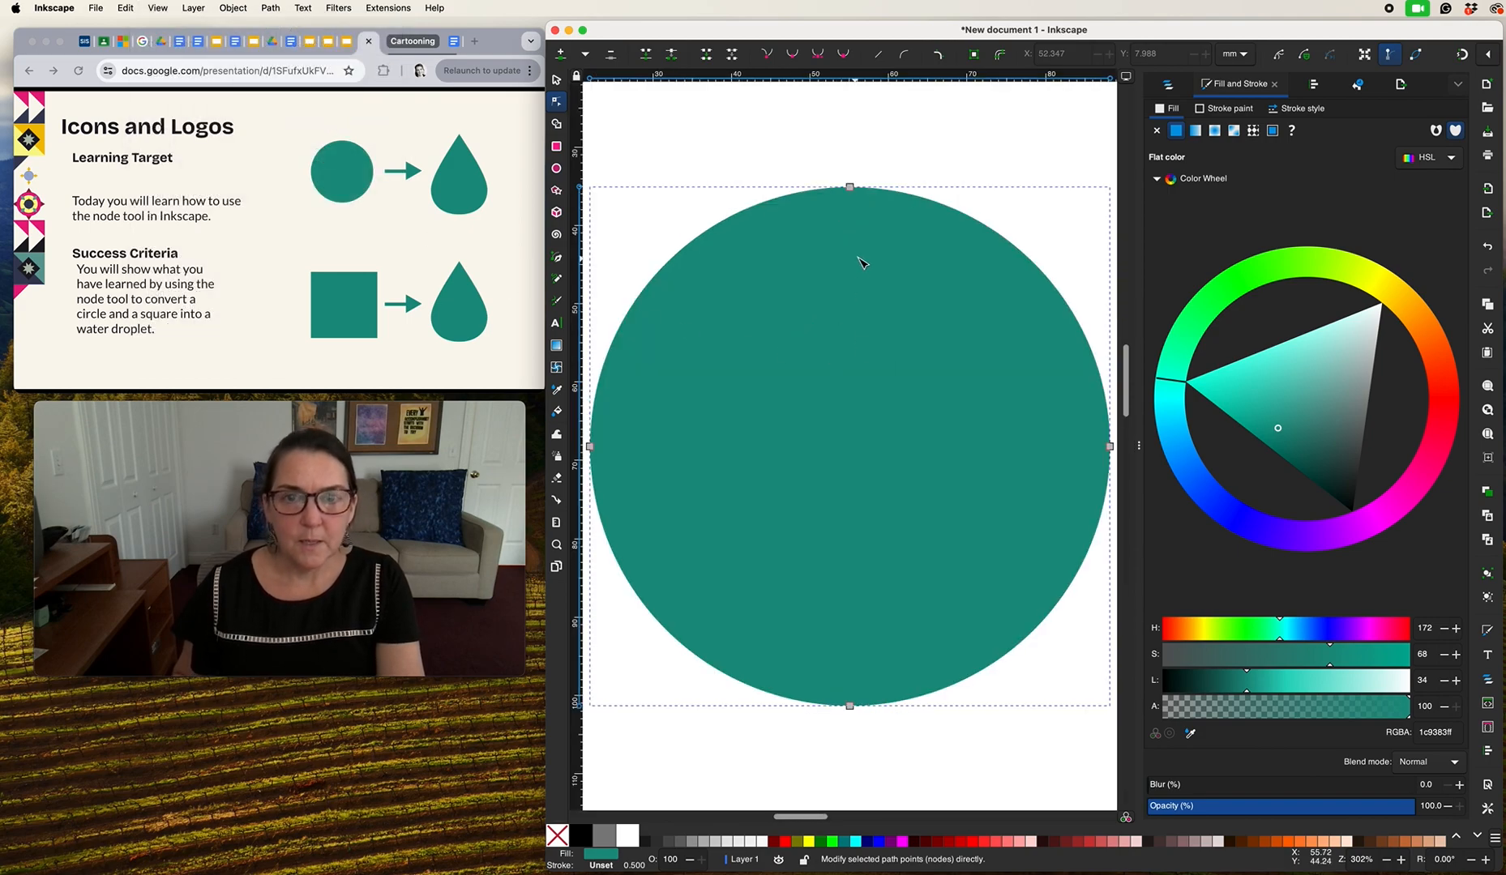
click(850, 188)
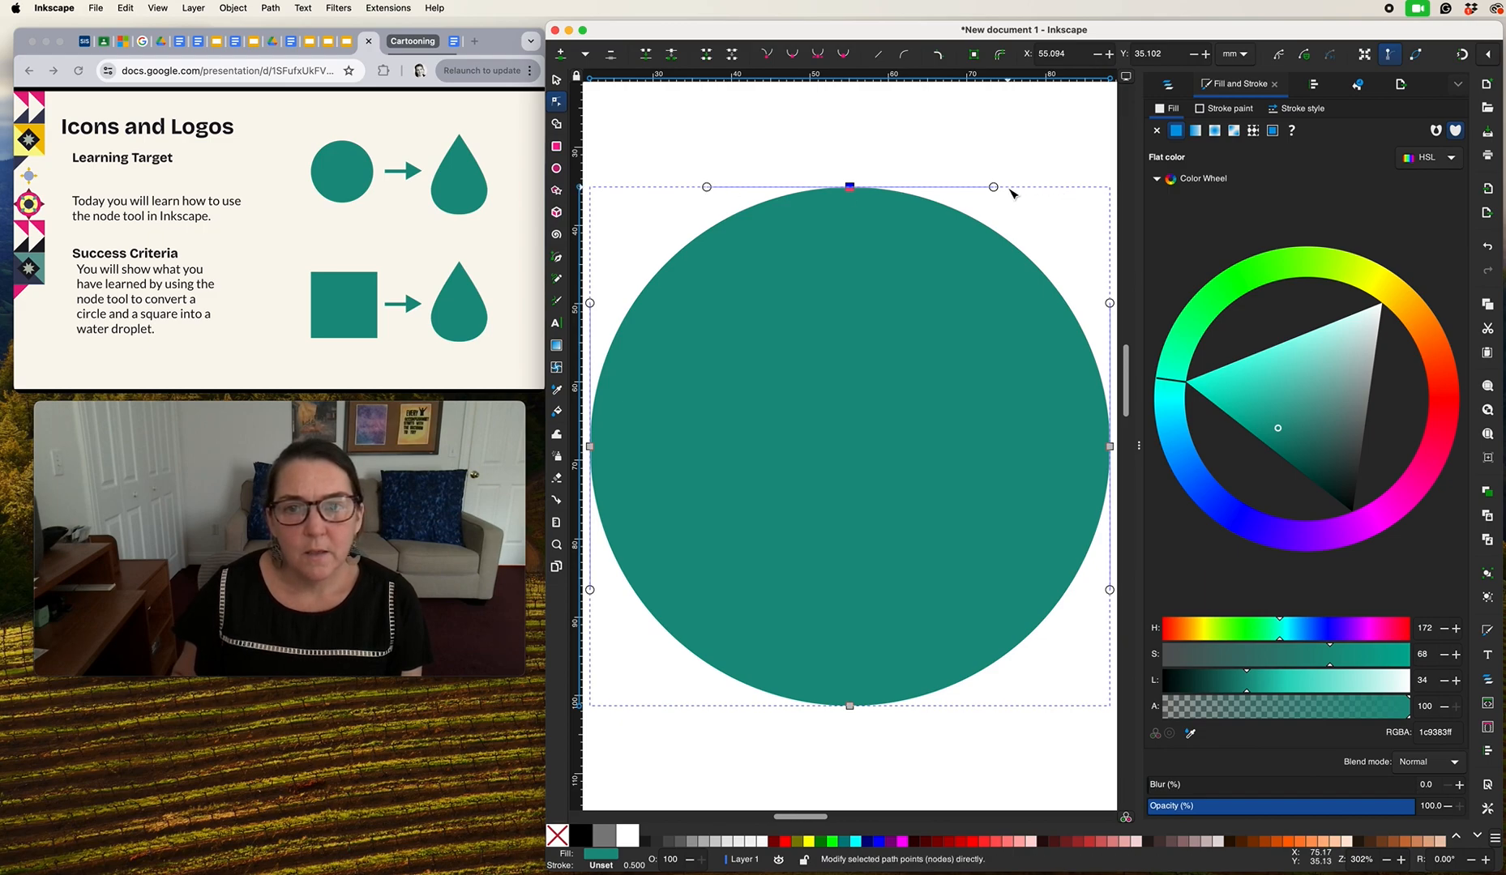
mouse_move(994, 188)
mouse_down()
mouse_move(986, 264)
mouse_move(946, 347)
mouse_move(1023, 150)
mouse_move(1020, 231)
mouse_move(1001, 252)
mouse_move(1007, 187)
mouse_up()
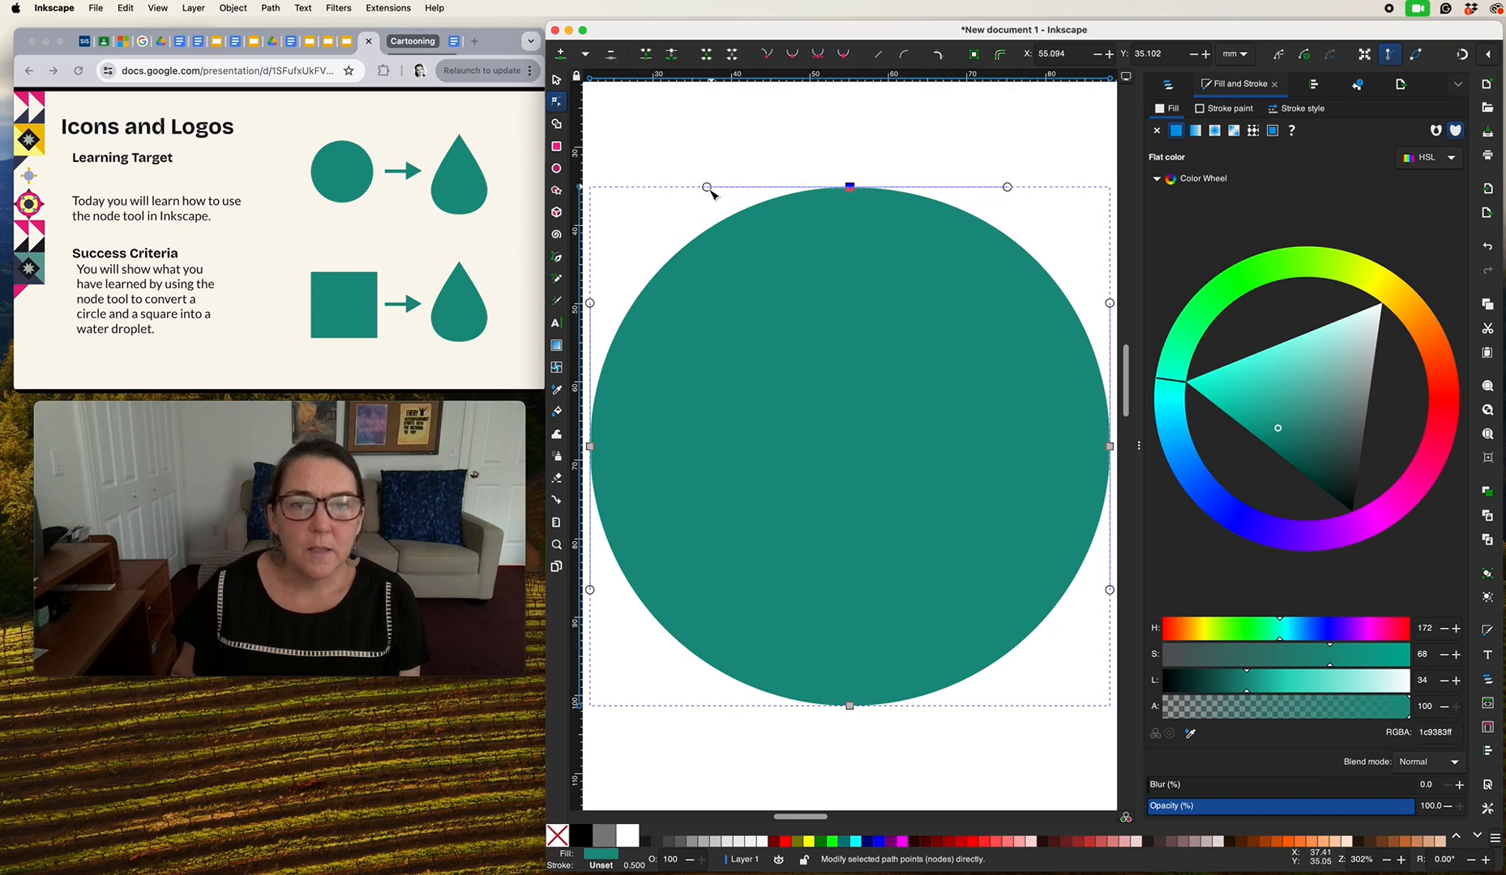
drag(710, 190, 755, 187)
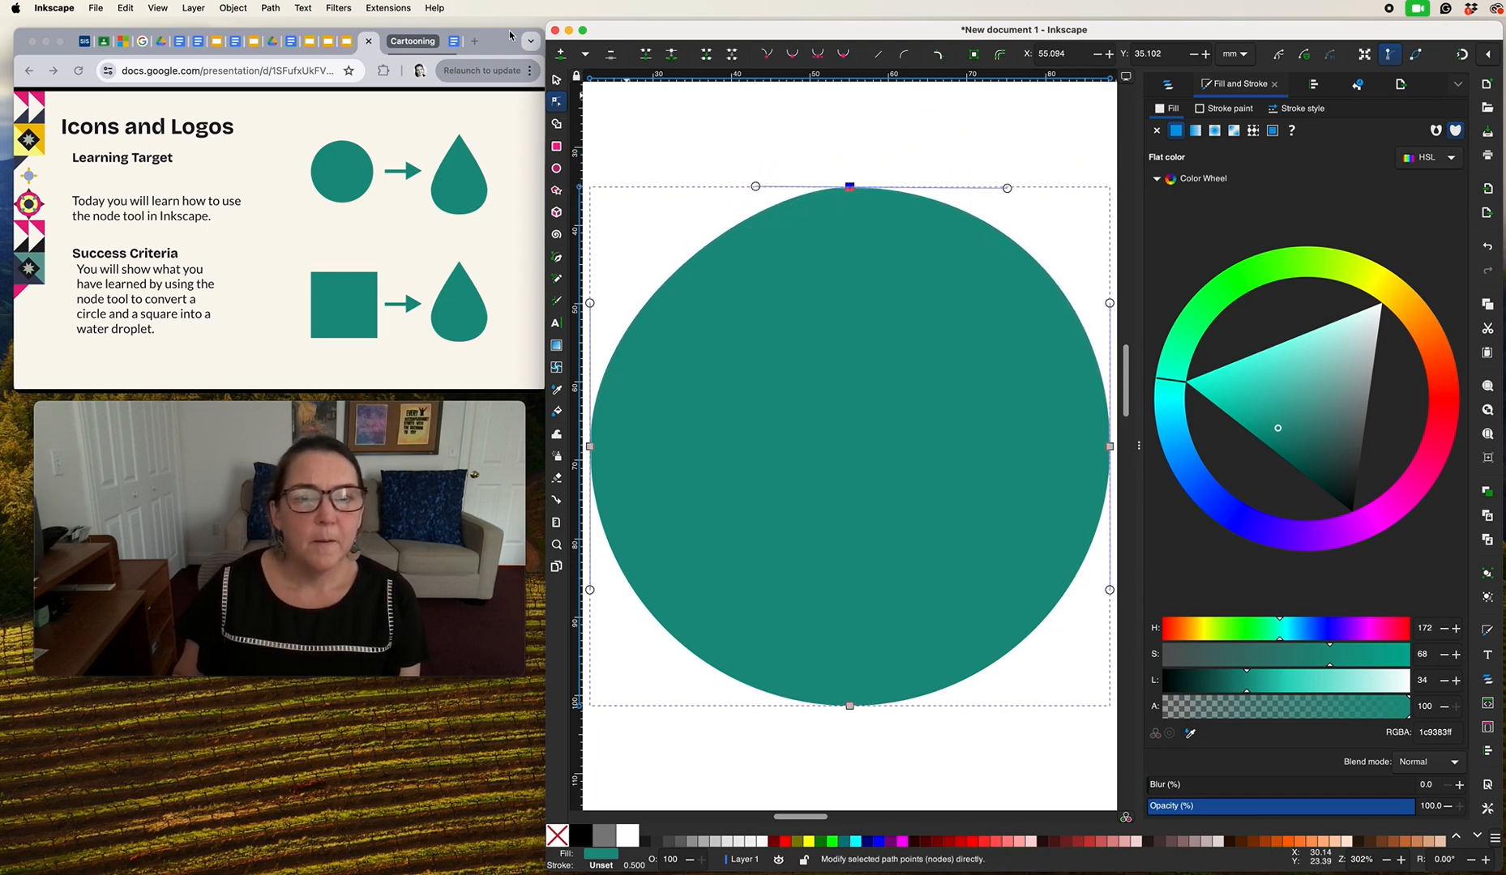
click(127, 8)
click(132, 26)
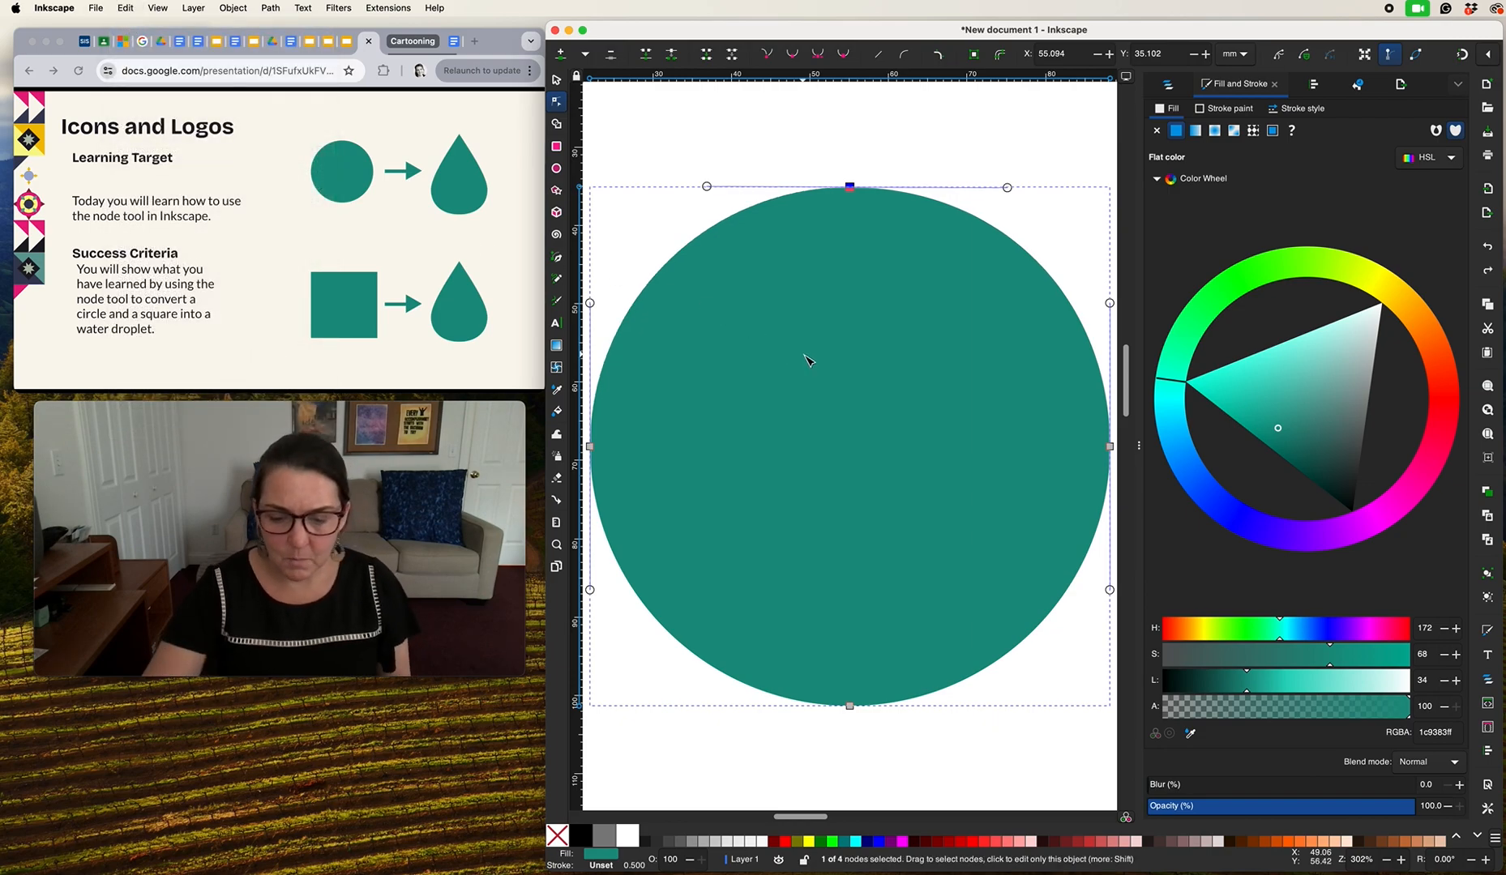
Step: Try moving the circle's top node slightly downward, and undo that move
key(minus)
key(minus)
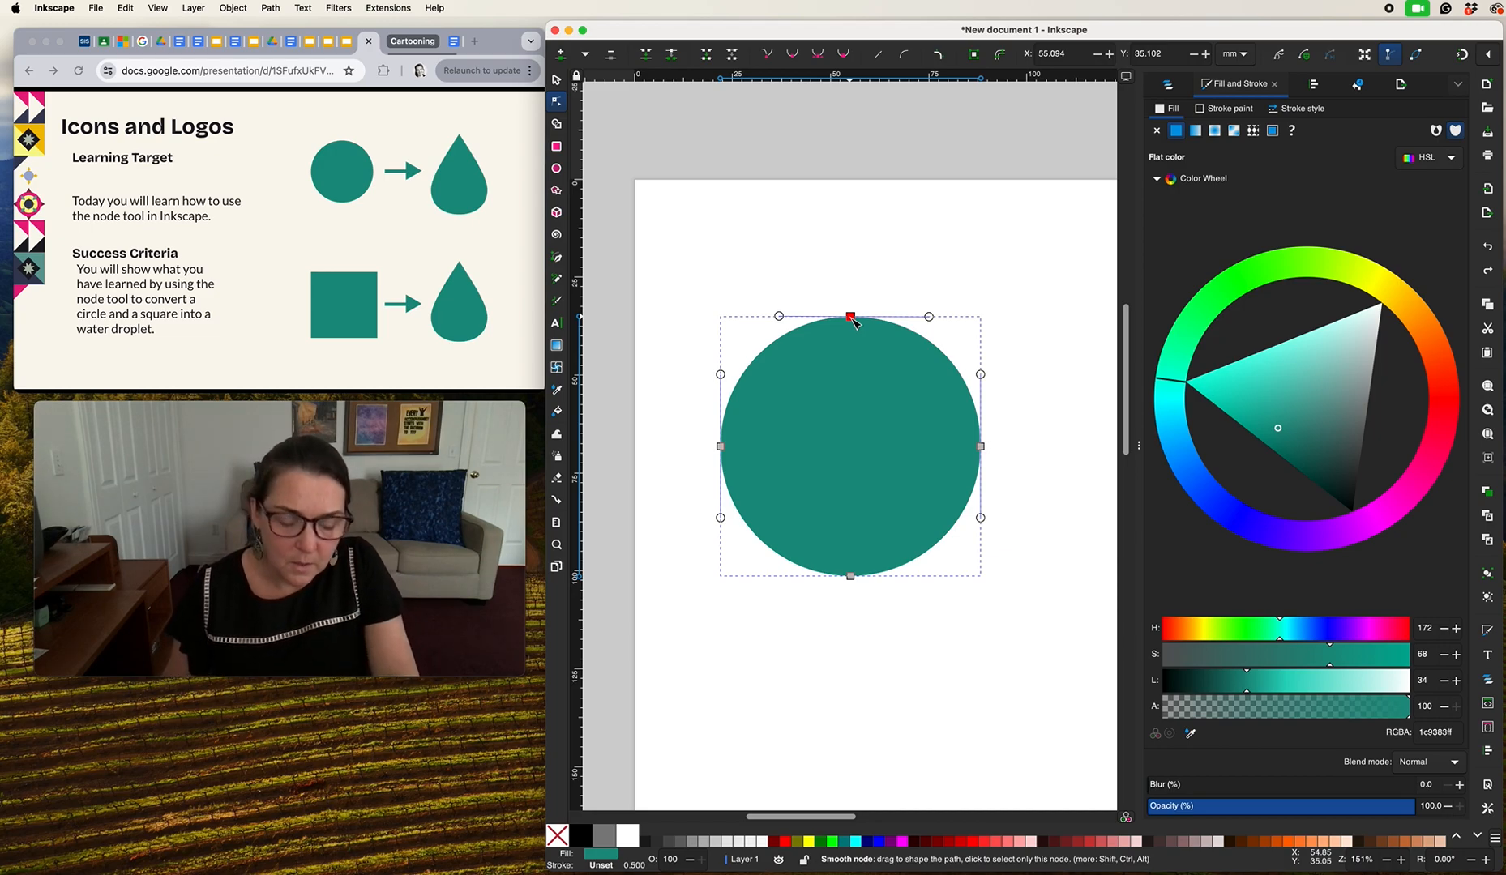
mouse_move(855, 321)
mouse_down()
mouse_move(855, 219)
mouse_move(838, 318)
mouse_move(847, 274)
mouse_move(923, 324)
mouse_move(823, 310)
mouse_move(840, 339)
mouse_move(848, 277)
mouse_move(854, 325)
mouse_up()
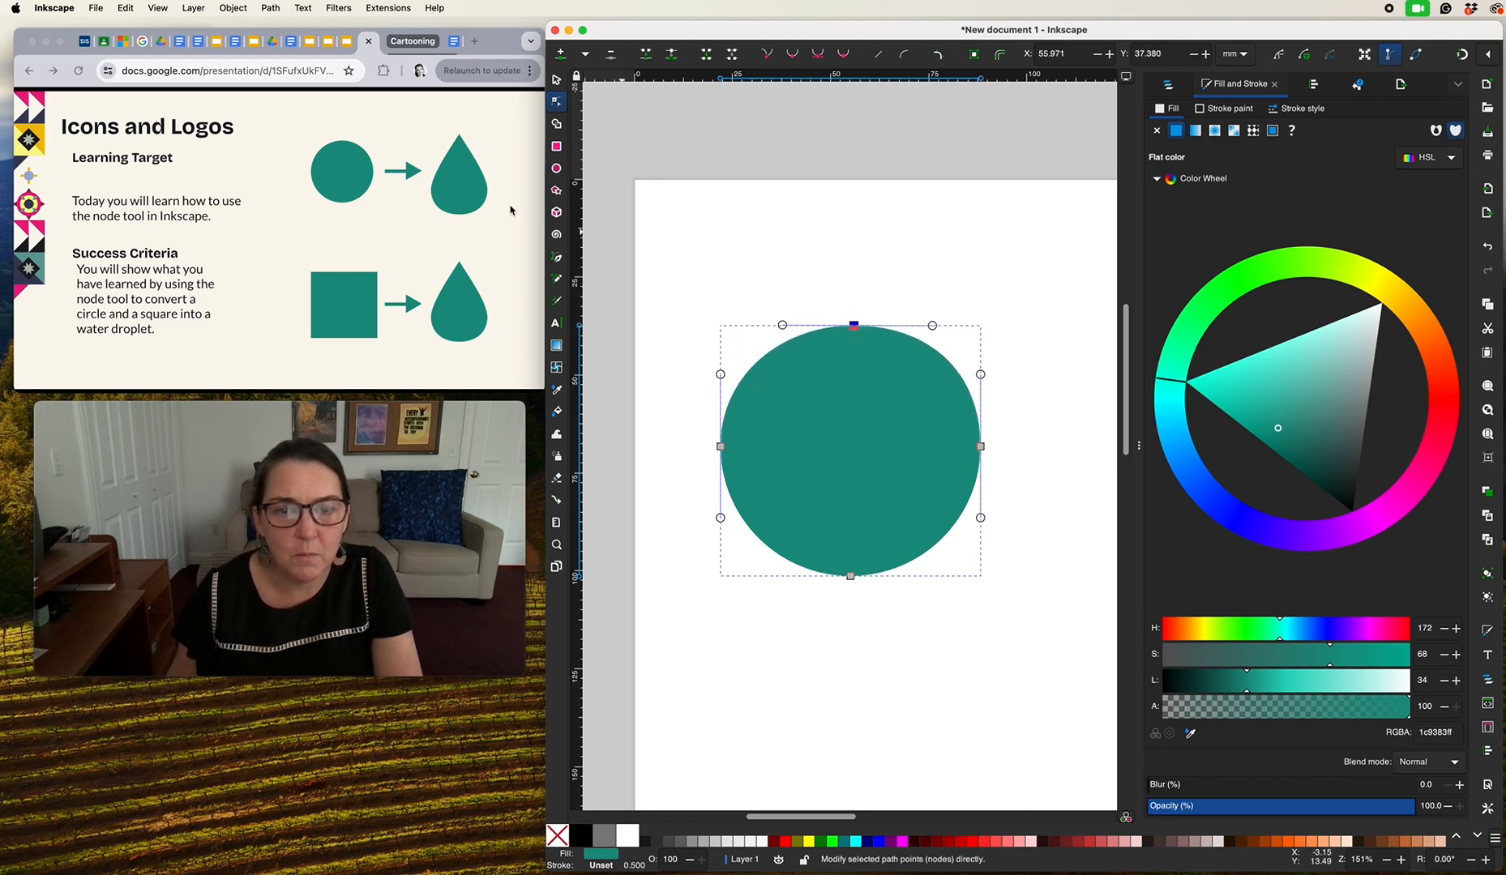
click(126, 8)
click(136, 24)
click(126, 8)
click(136, 39)
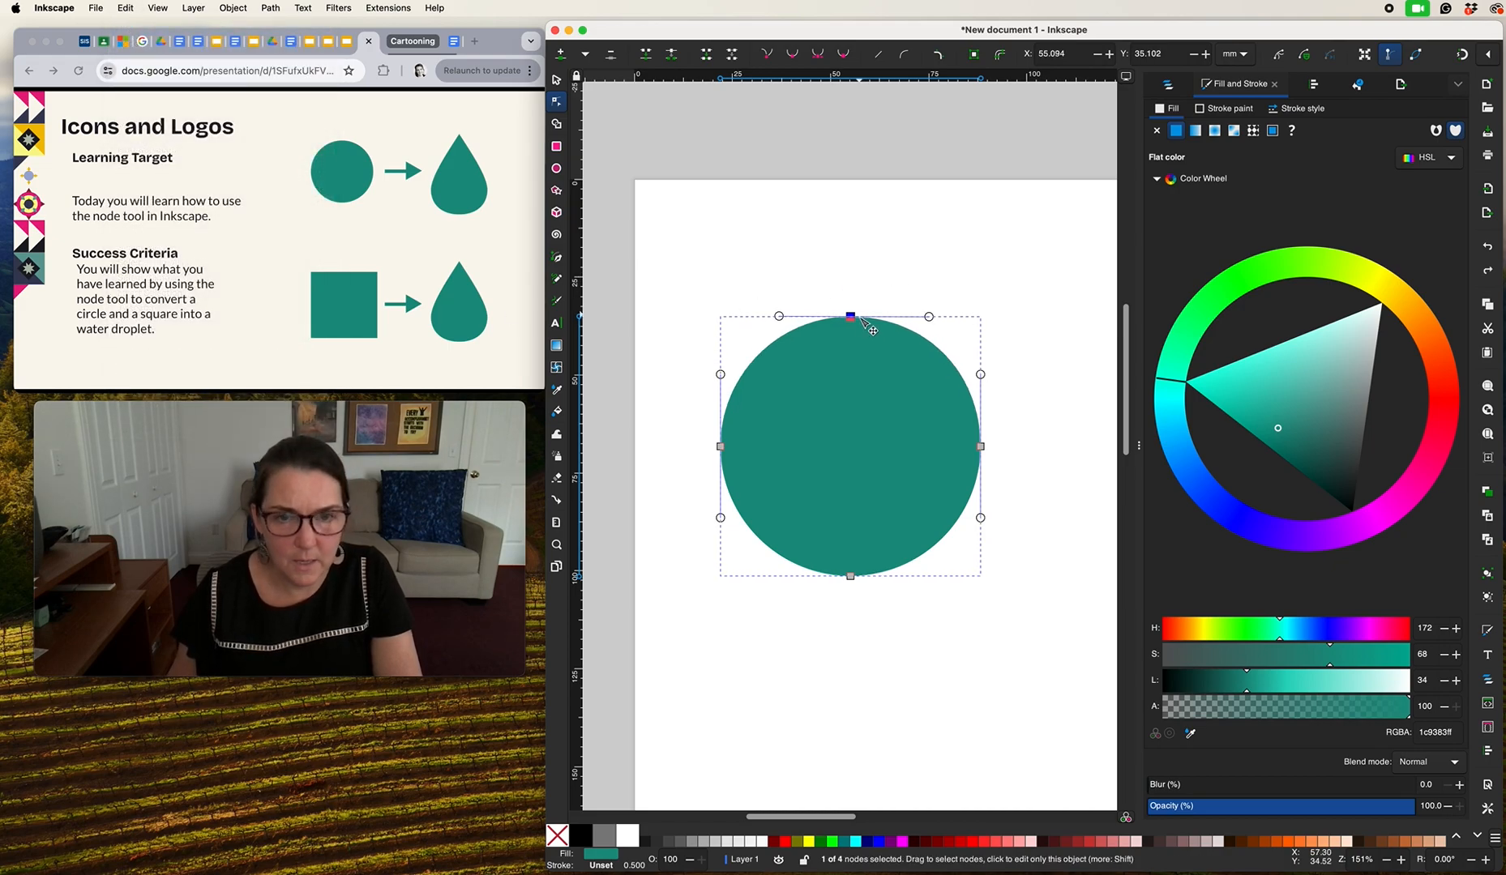
Step: Stretch the circle into an egg shape by moving its top node straight up to about Y 10 mm, and deselect the shape
drag(853, 318, 859, 226)
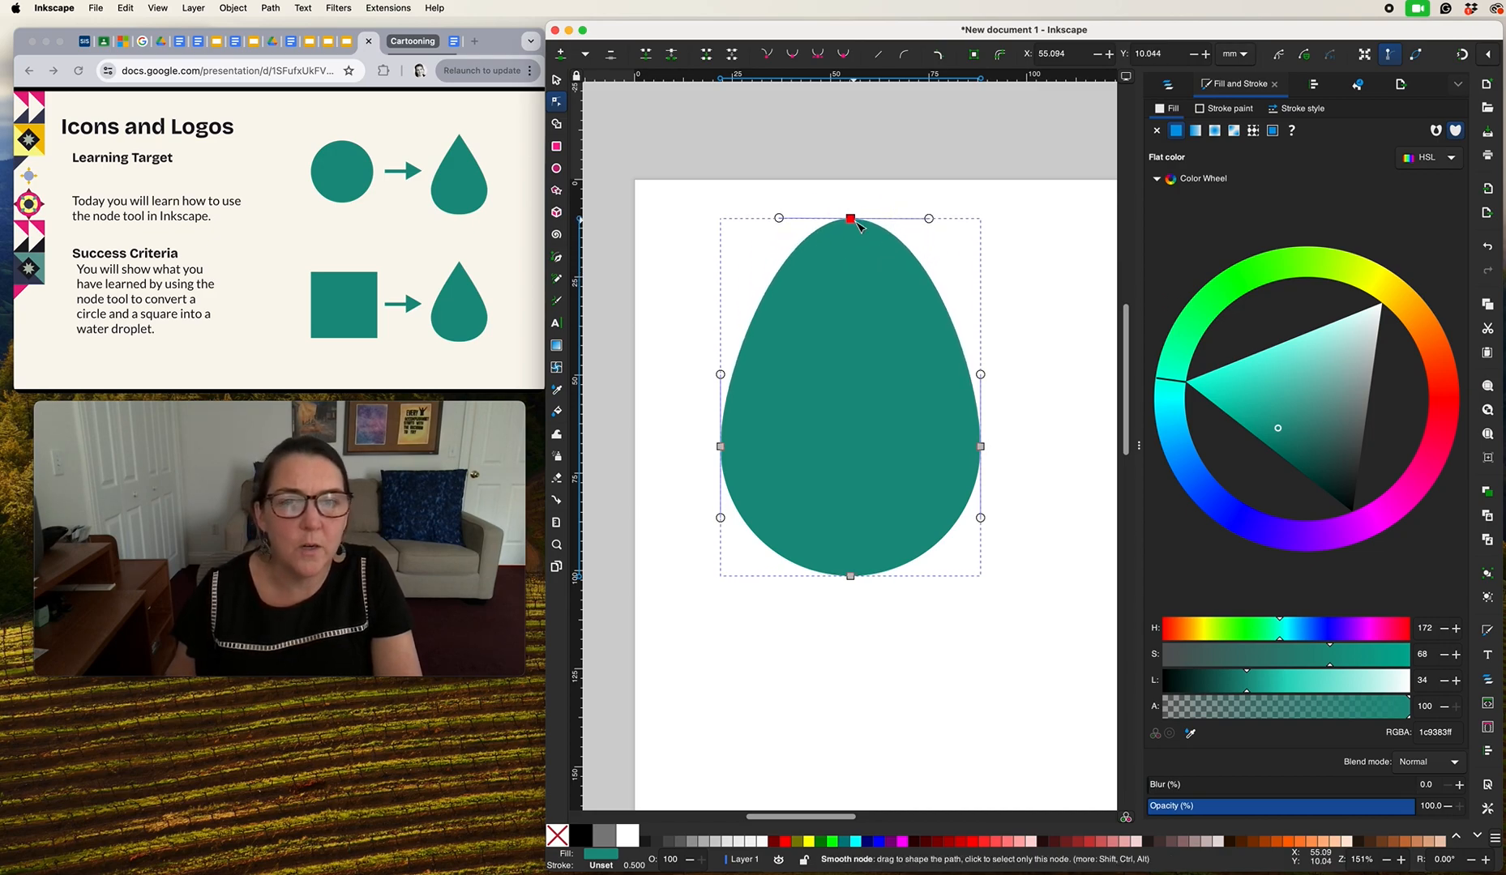
click(1043, 259)
click(1043, 259)
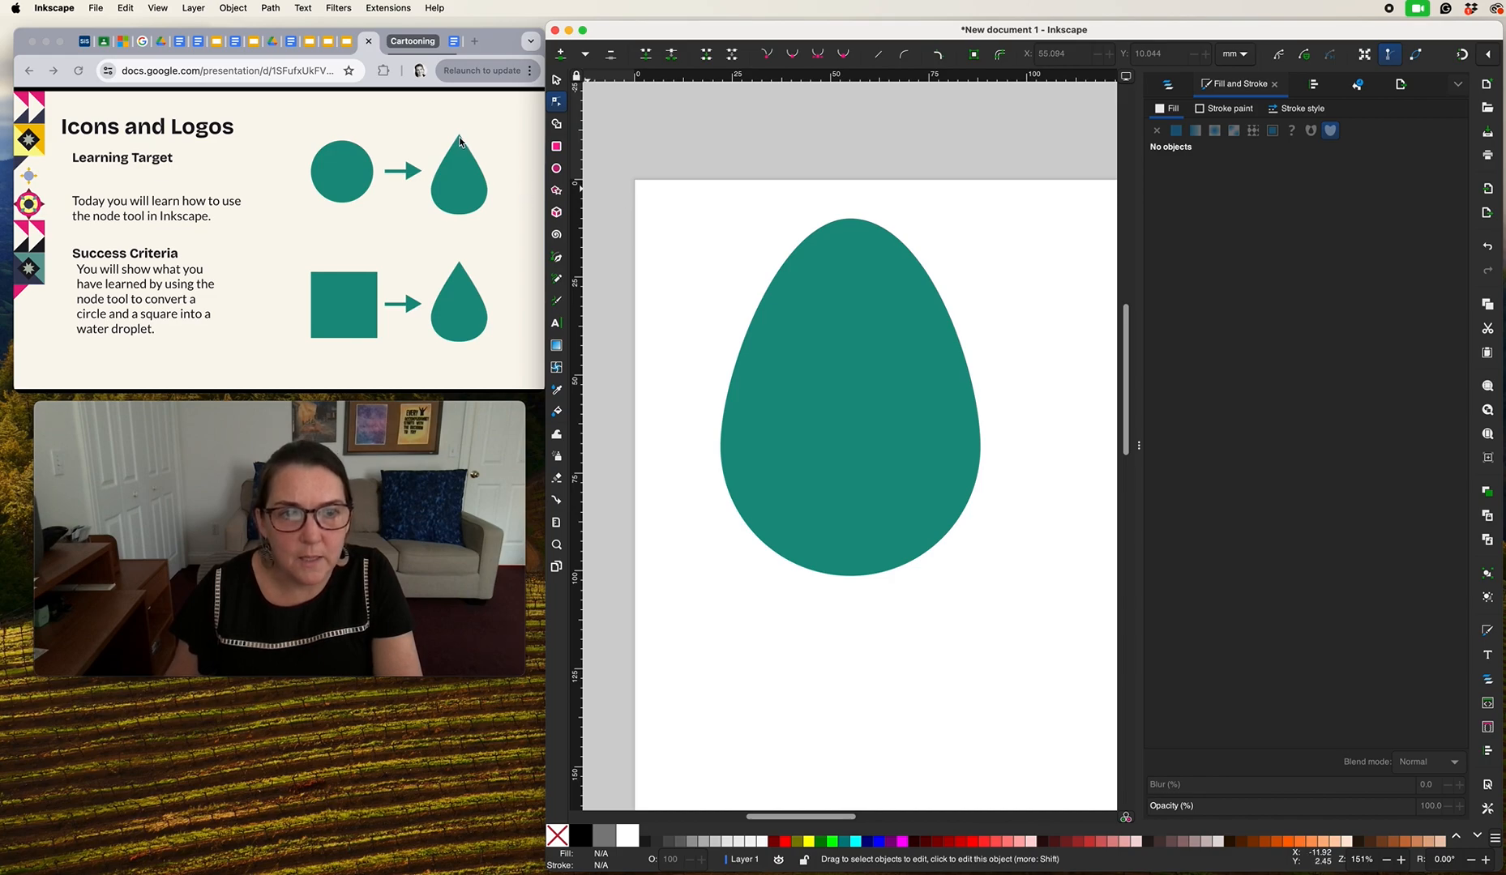
Step: Select the egg shape and break its path at the top node
click(843, 236)
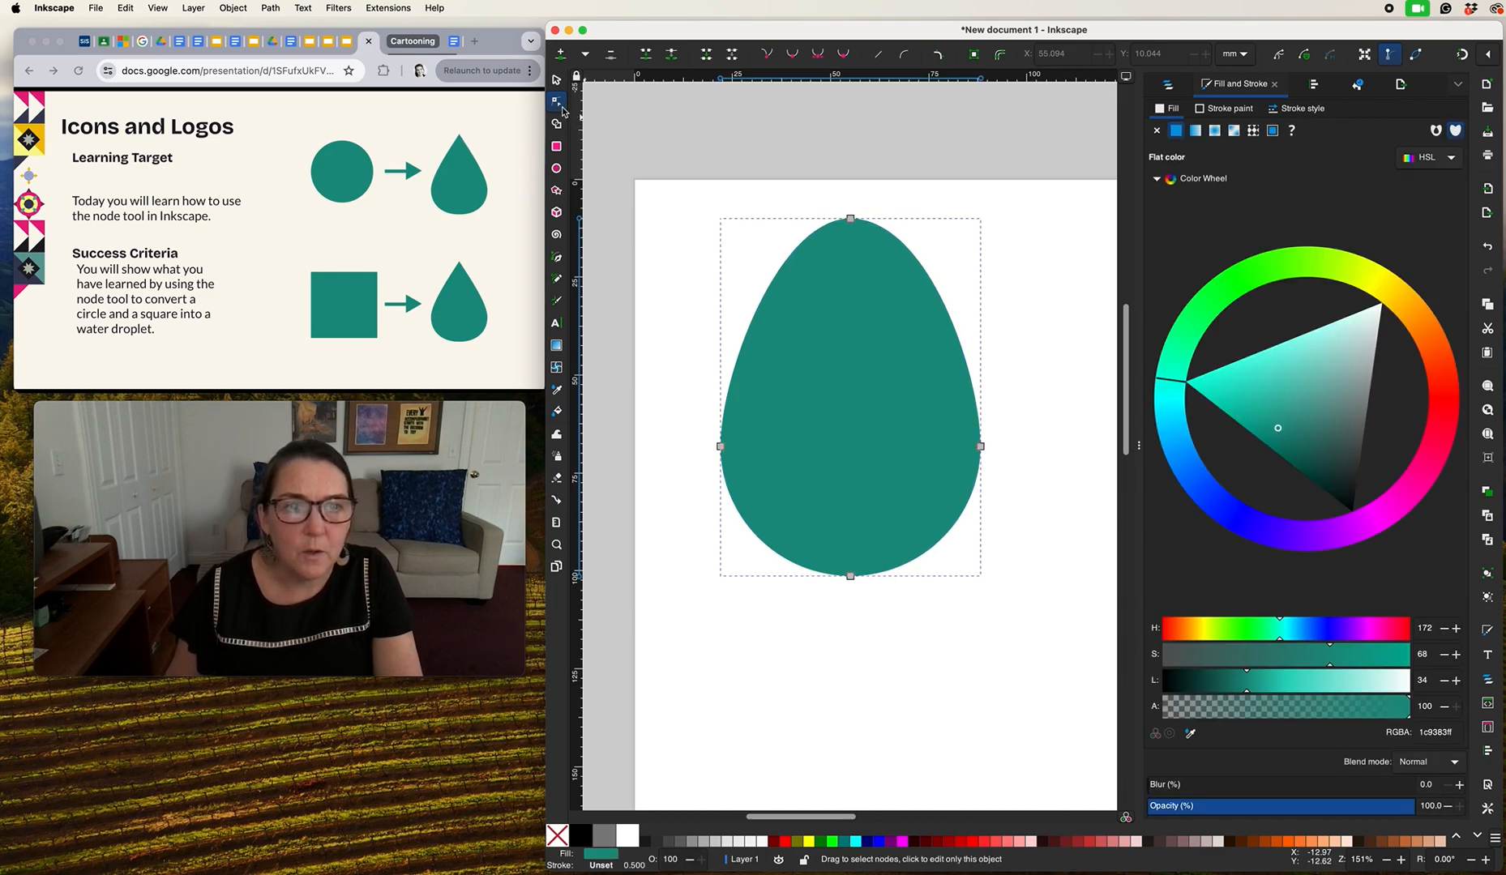
click(851, 219)
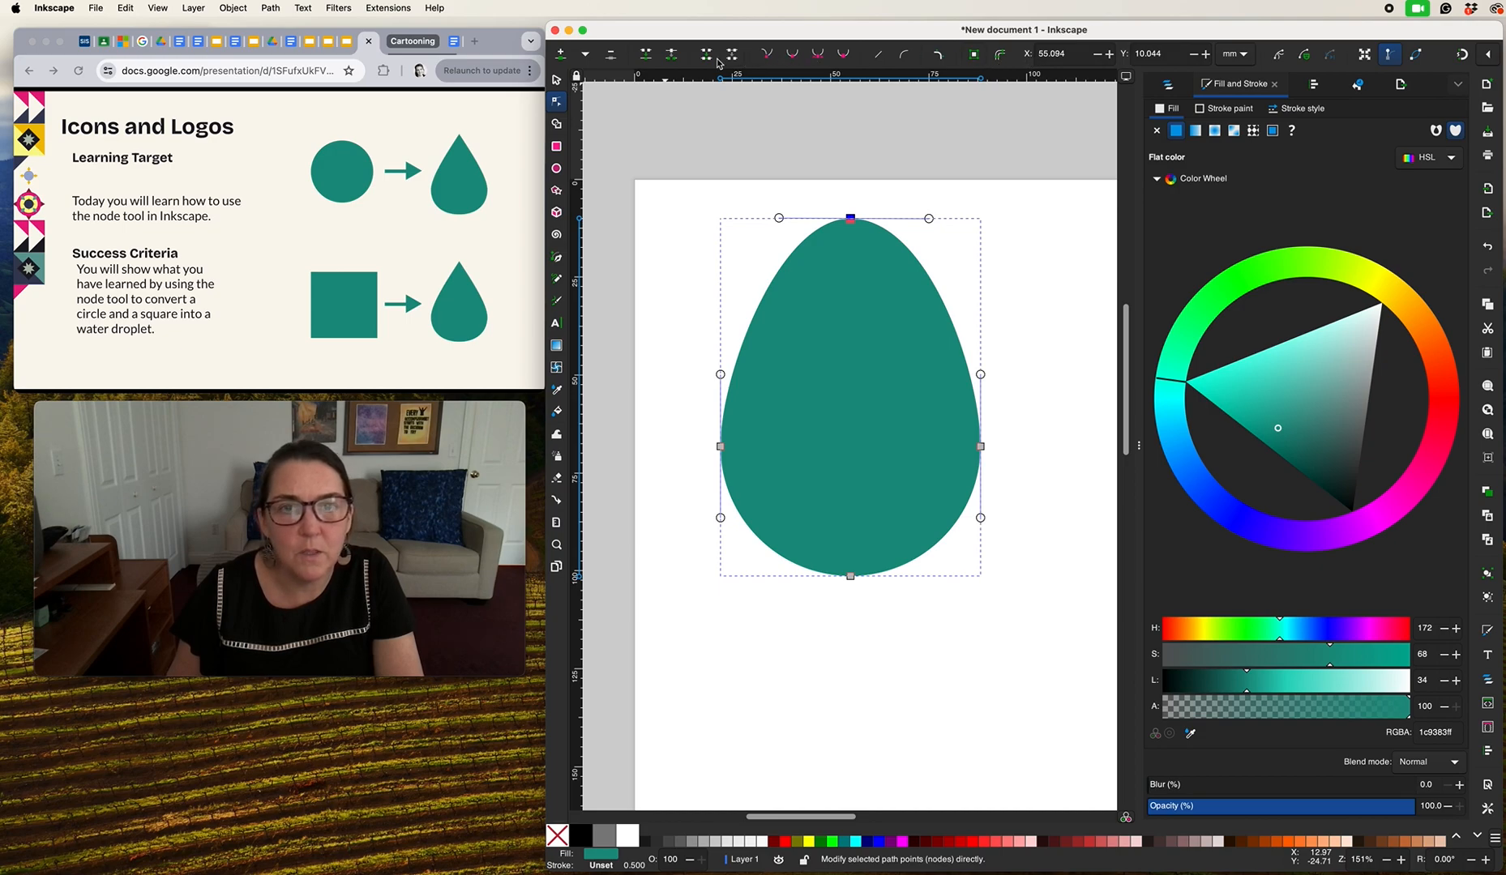
click(672, 56)
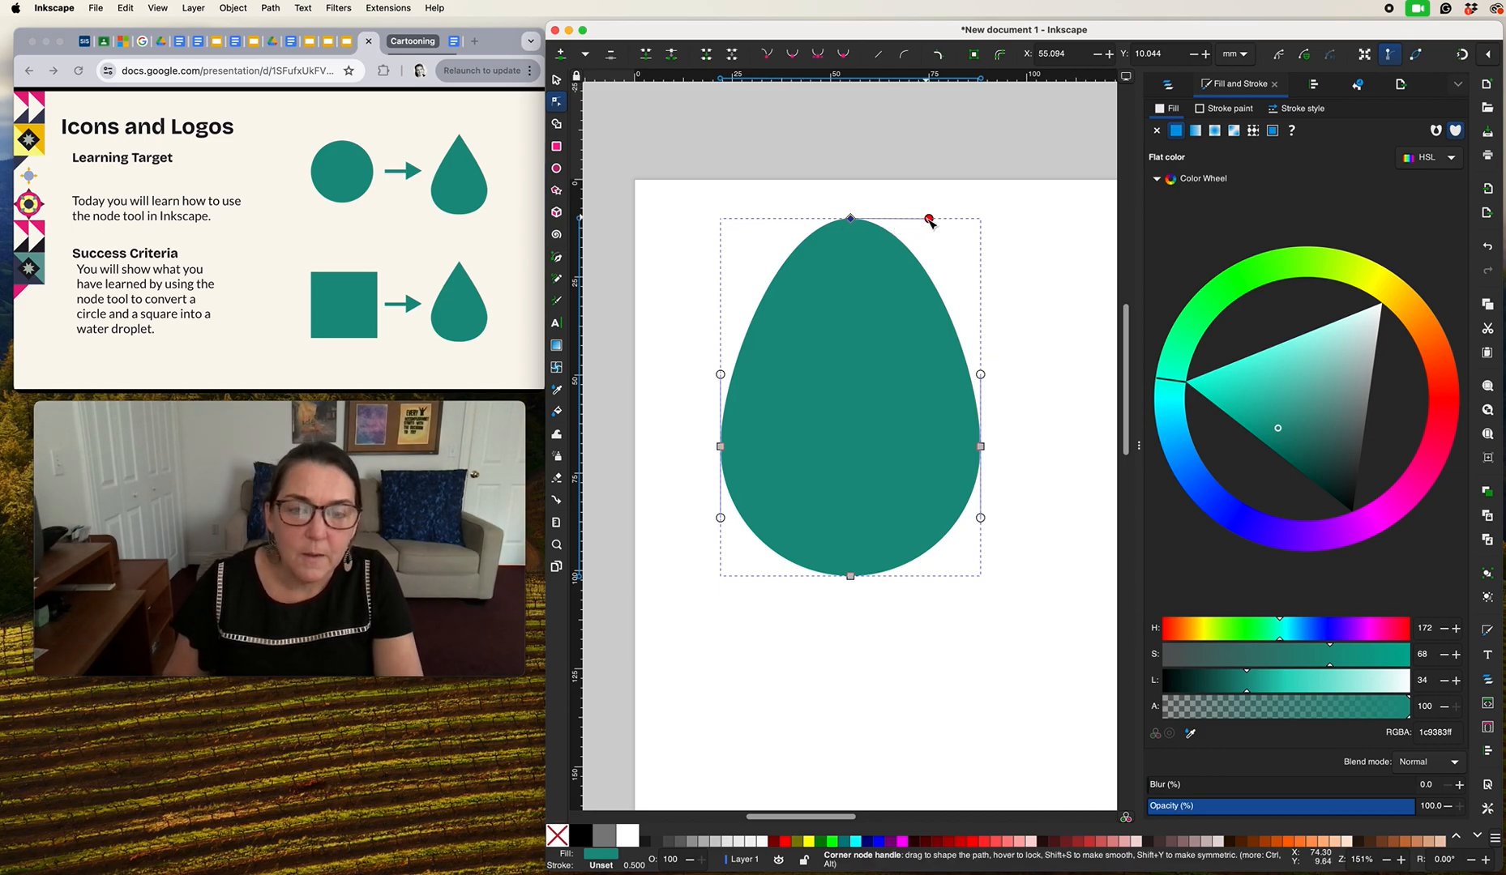
Step: Swing the right handle of the split top node down to about 60° below horizontal, forming the drop's straighter upper-right side
drag(929, 220, 897, 299)
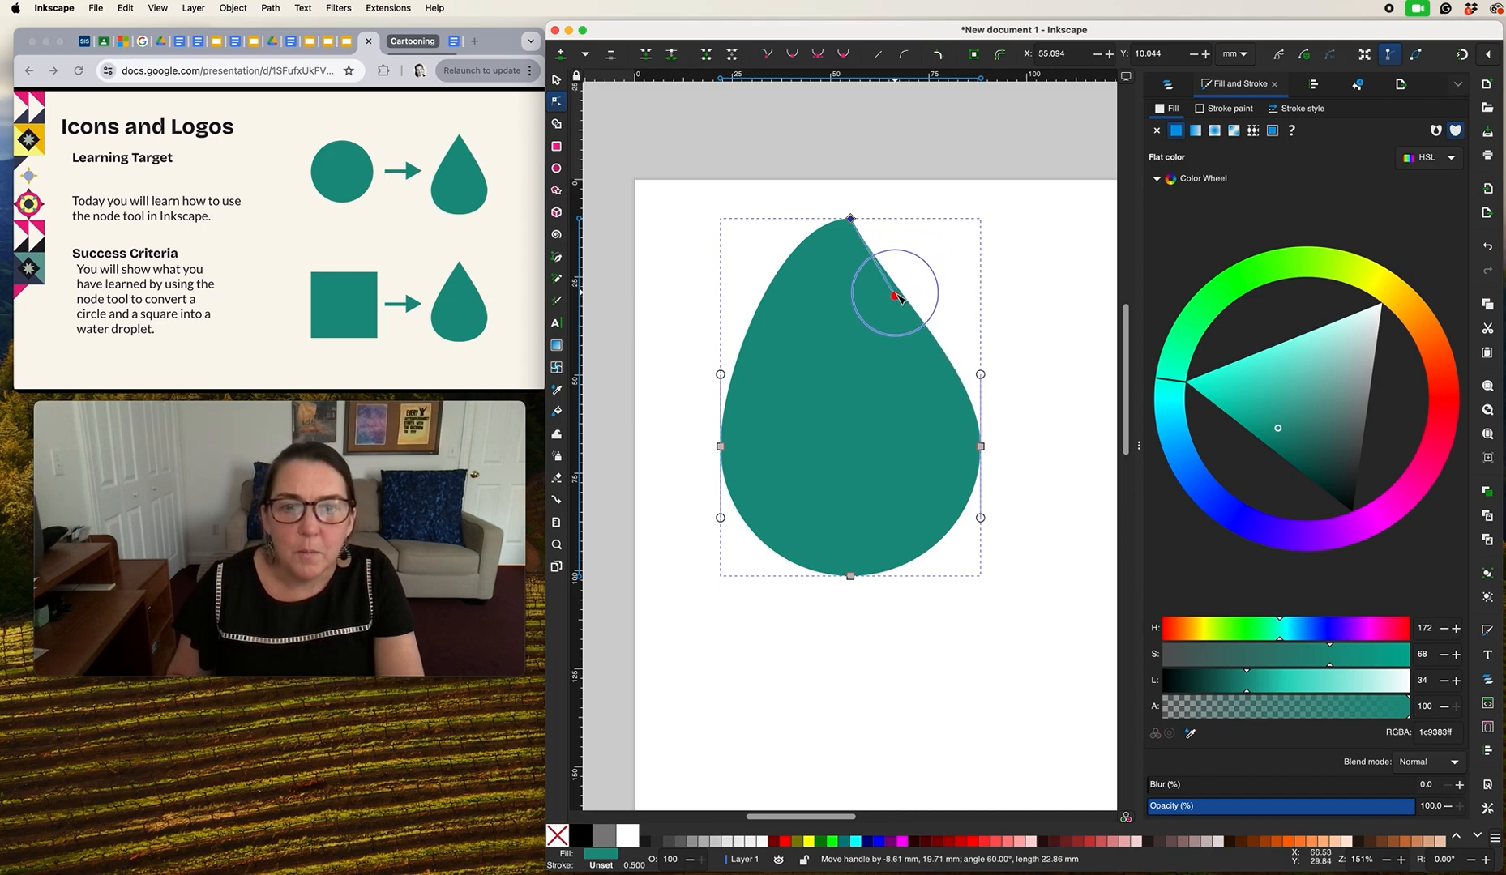
drag(901, 300, 922, 278)
drag(927, 268, 891, 299)
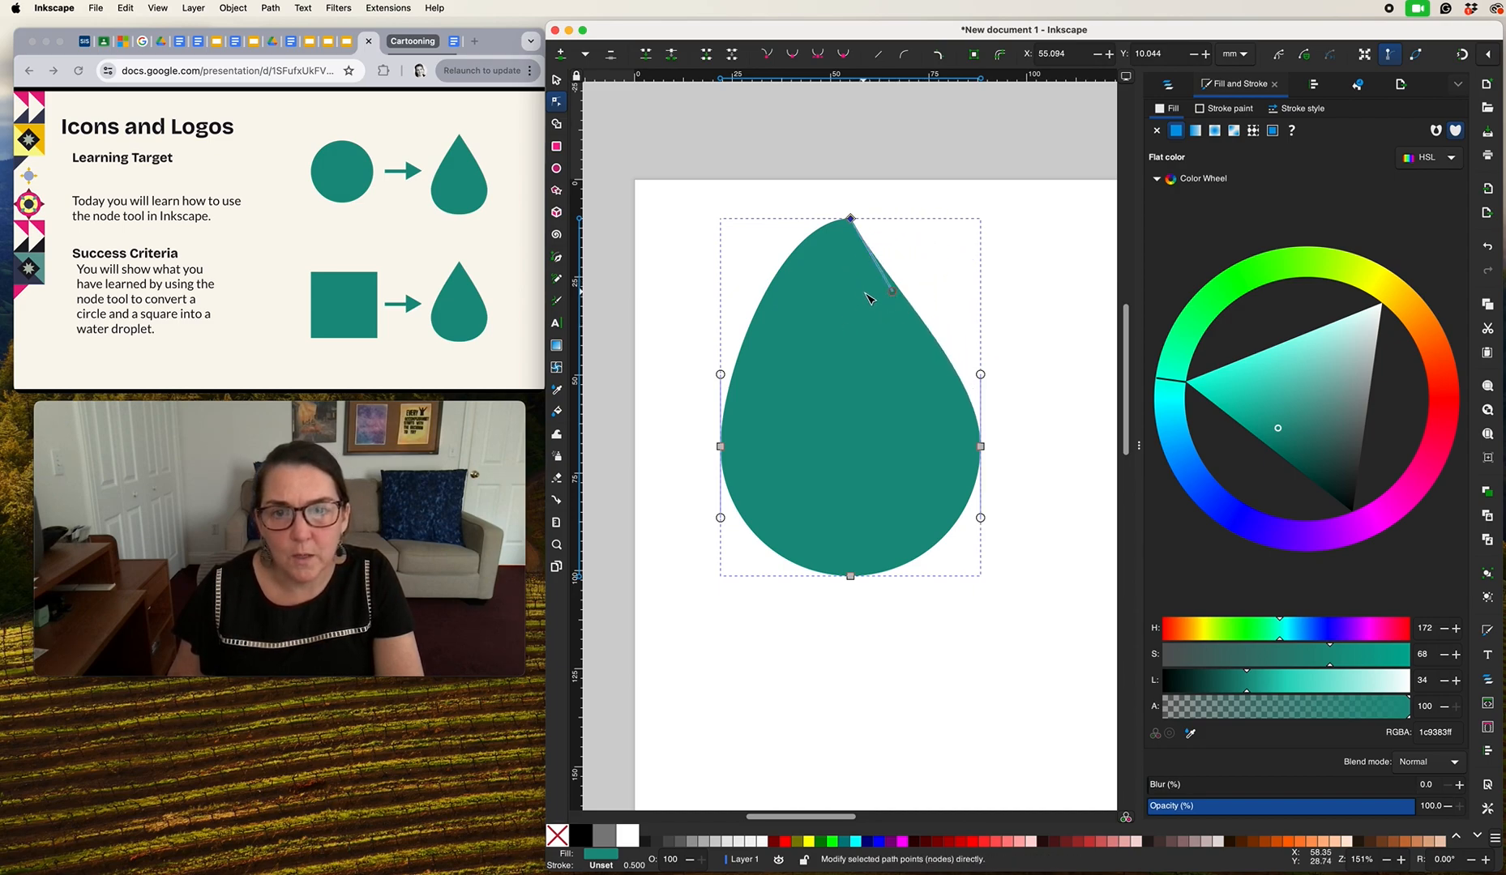
Step: Reselect the path's other top end node and swing its left handle down to about 60° below horizontal, mirroring the drop's right side
click(851, 219)
click(851, 219)
click(851, 219)
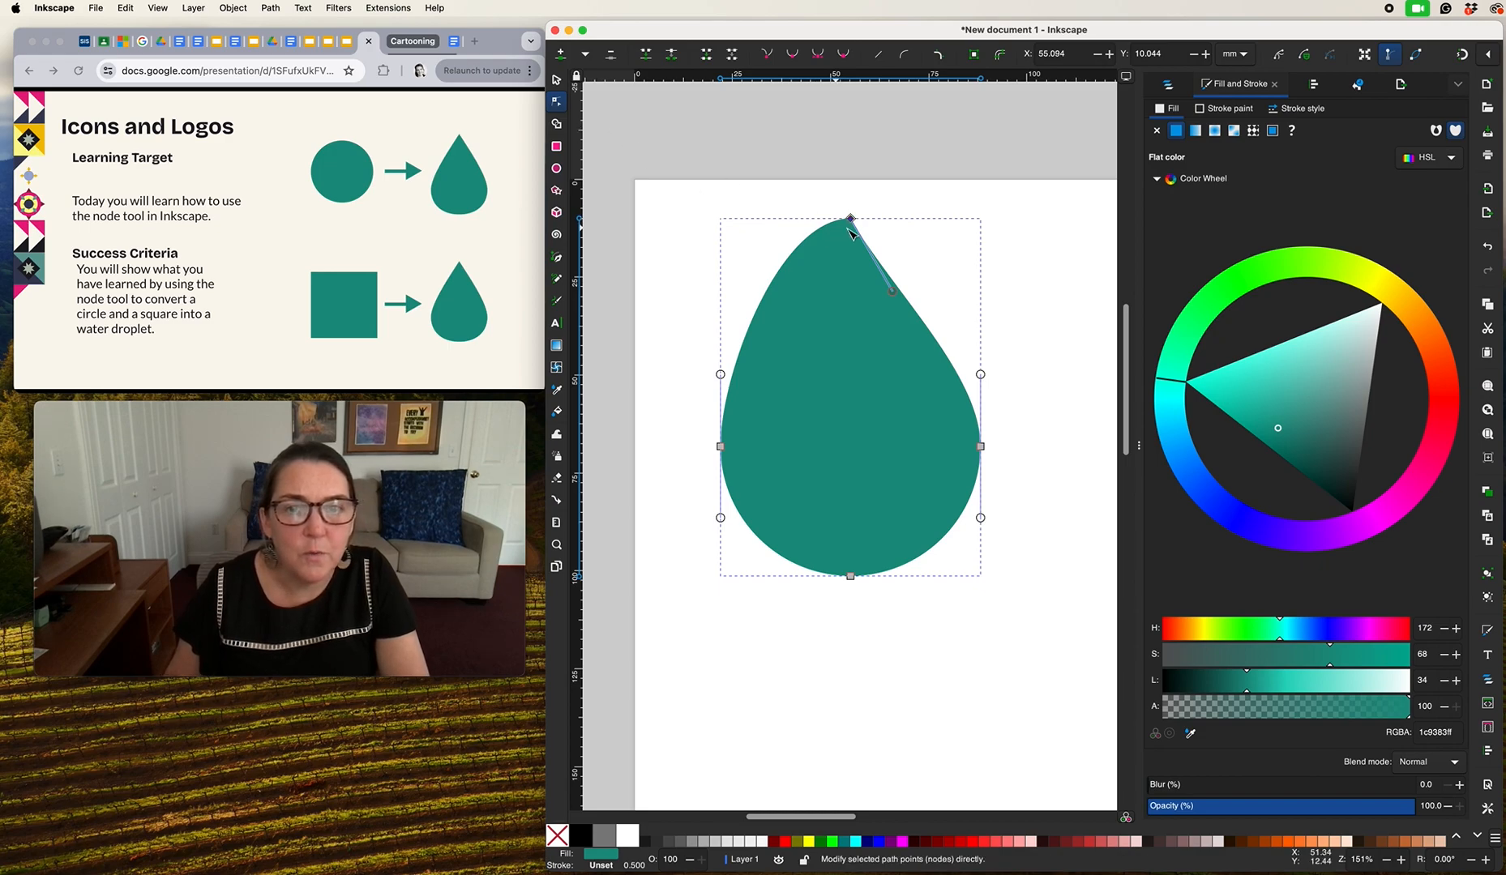
click(851, 219)
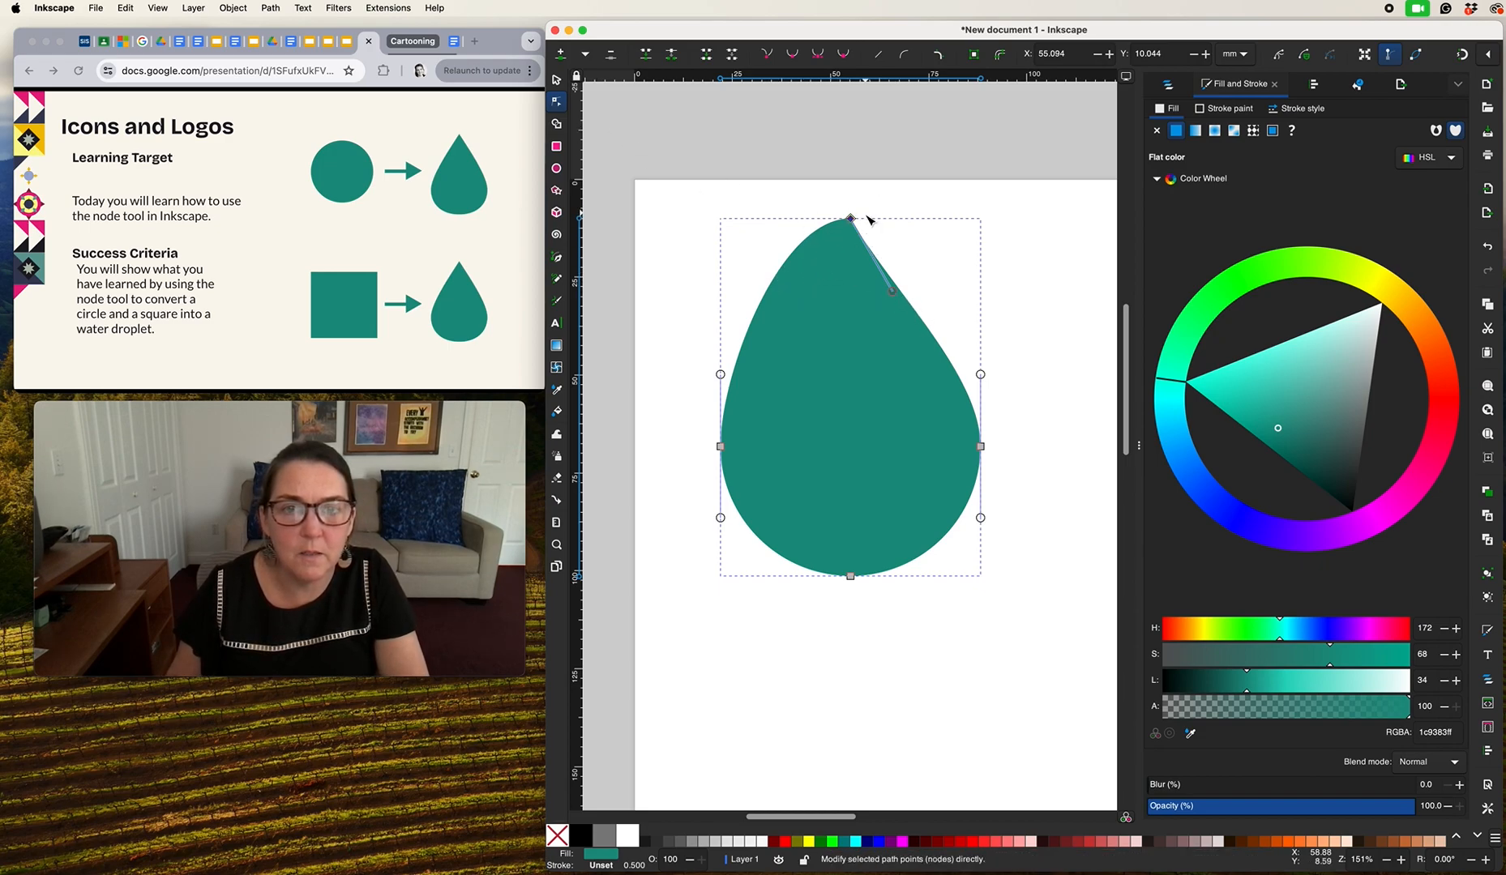
click(556, 81)
click(1097, 232)
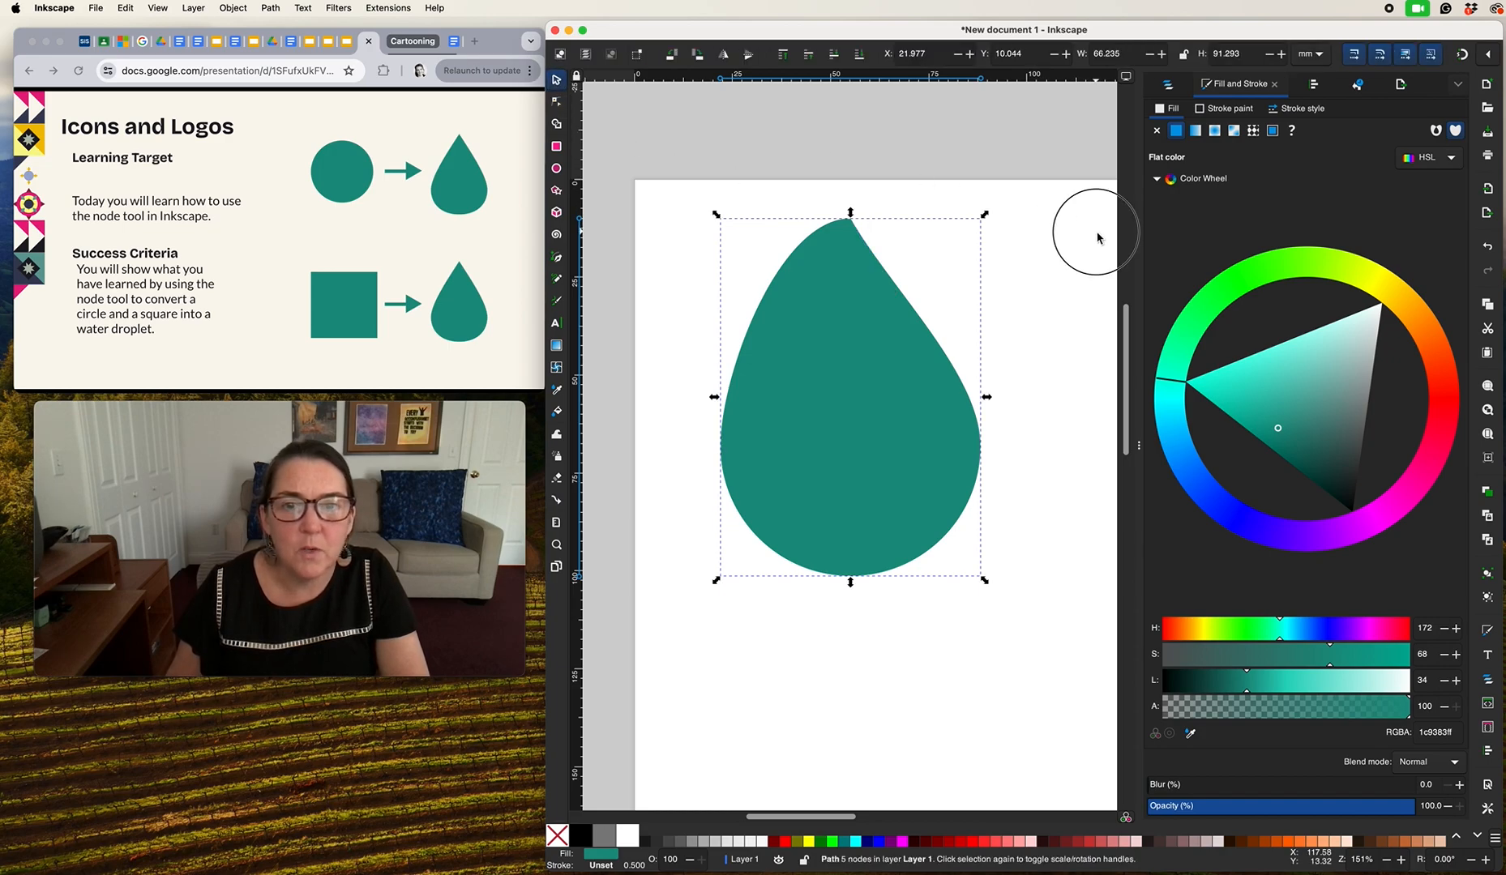
click(556, 101)
click(840, 309)
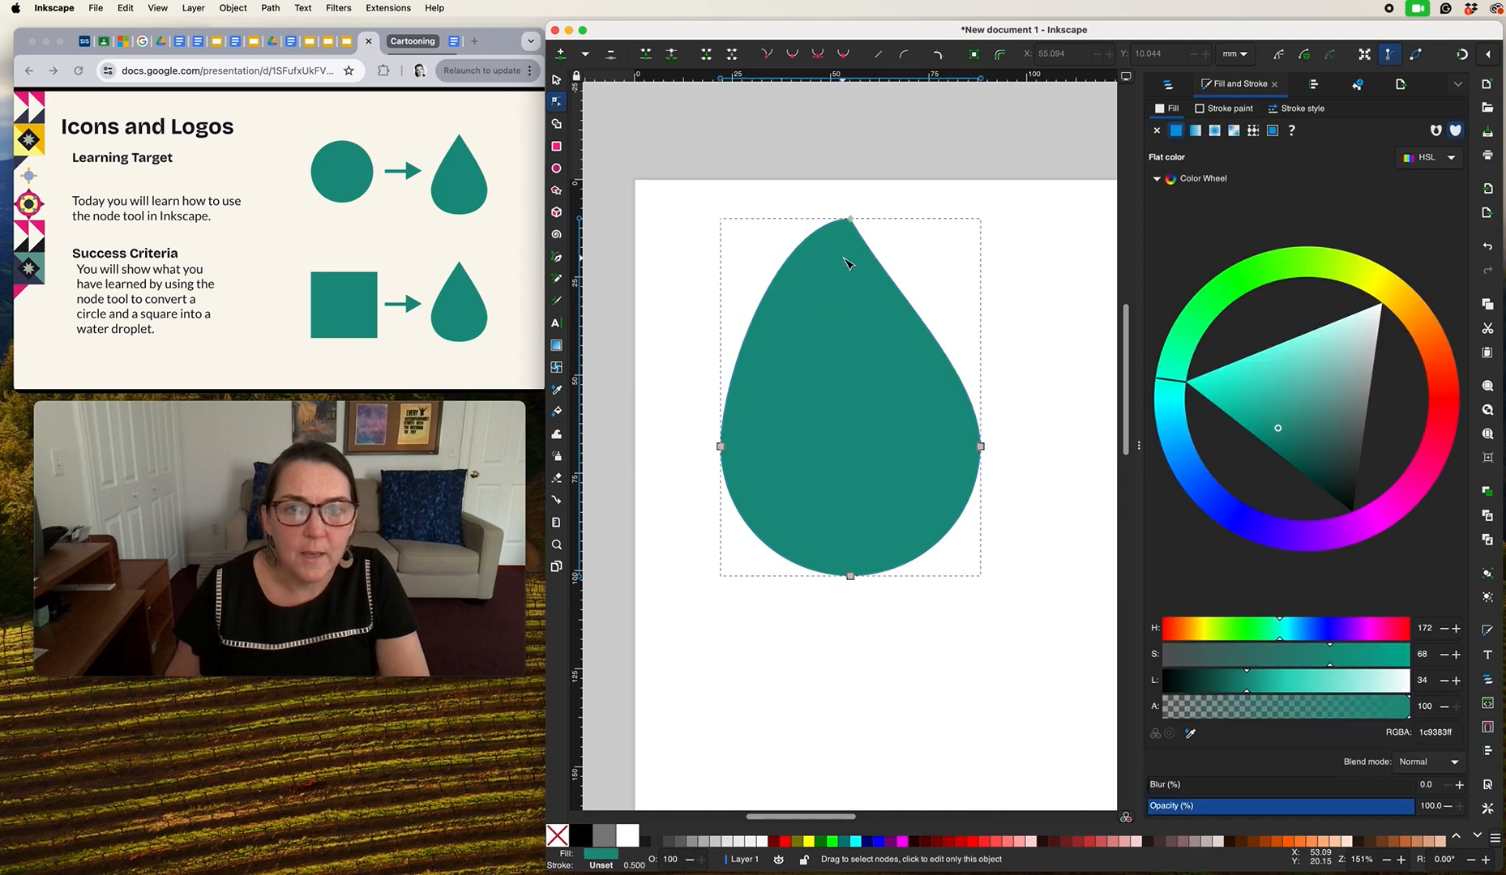
click(850, 218)
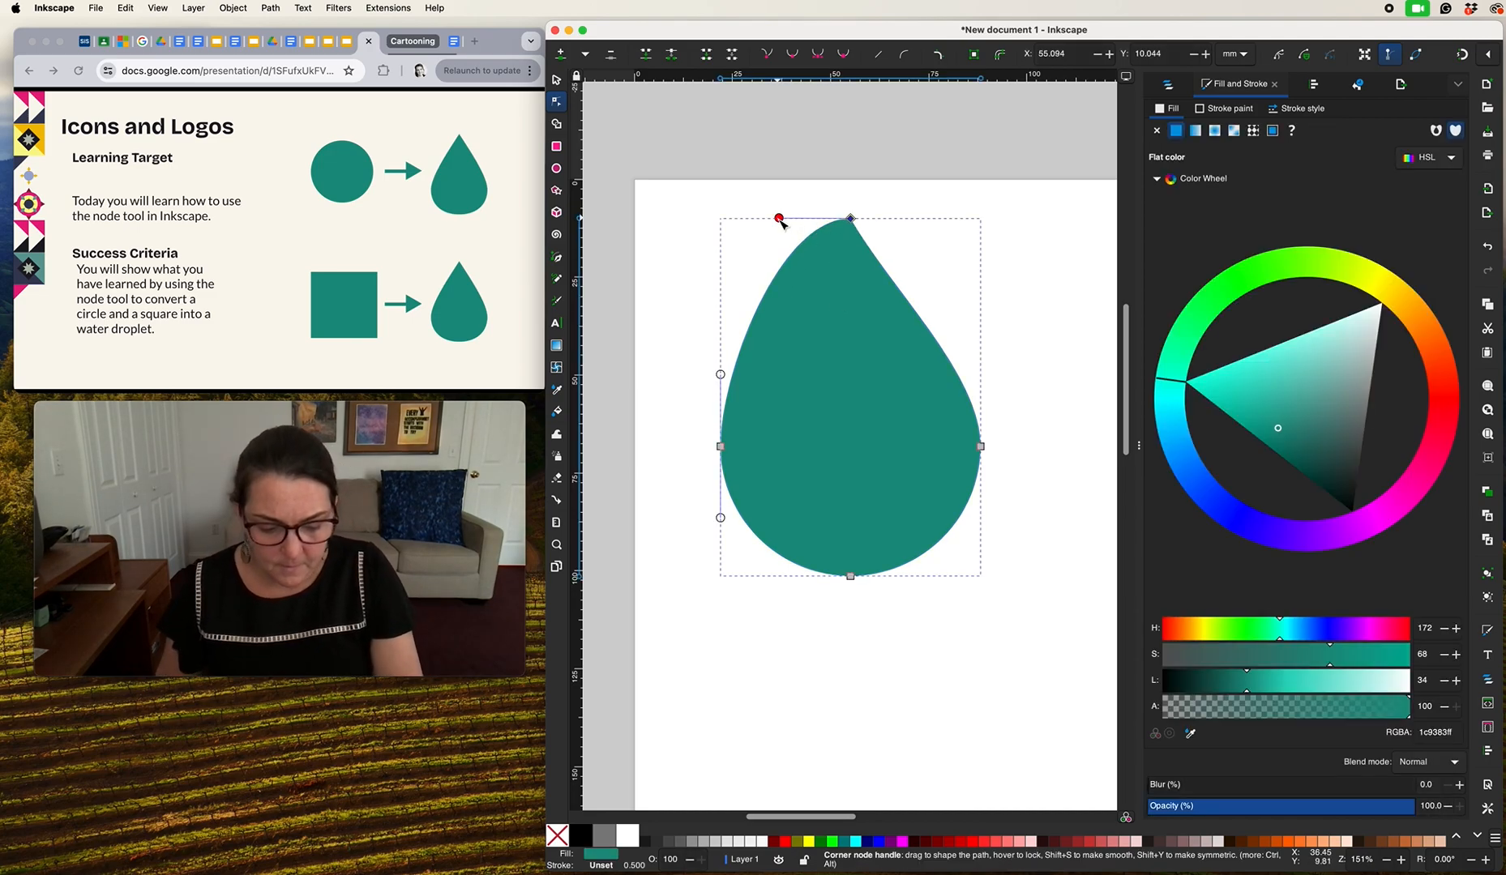
key(ctrl)
drag(781, 220, 820, 288)
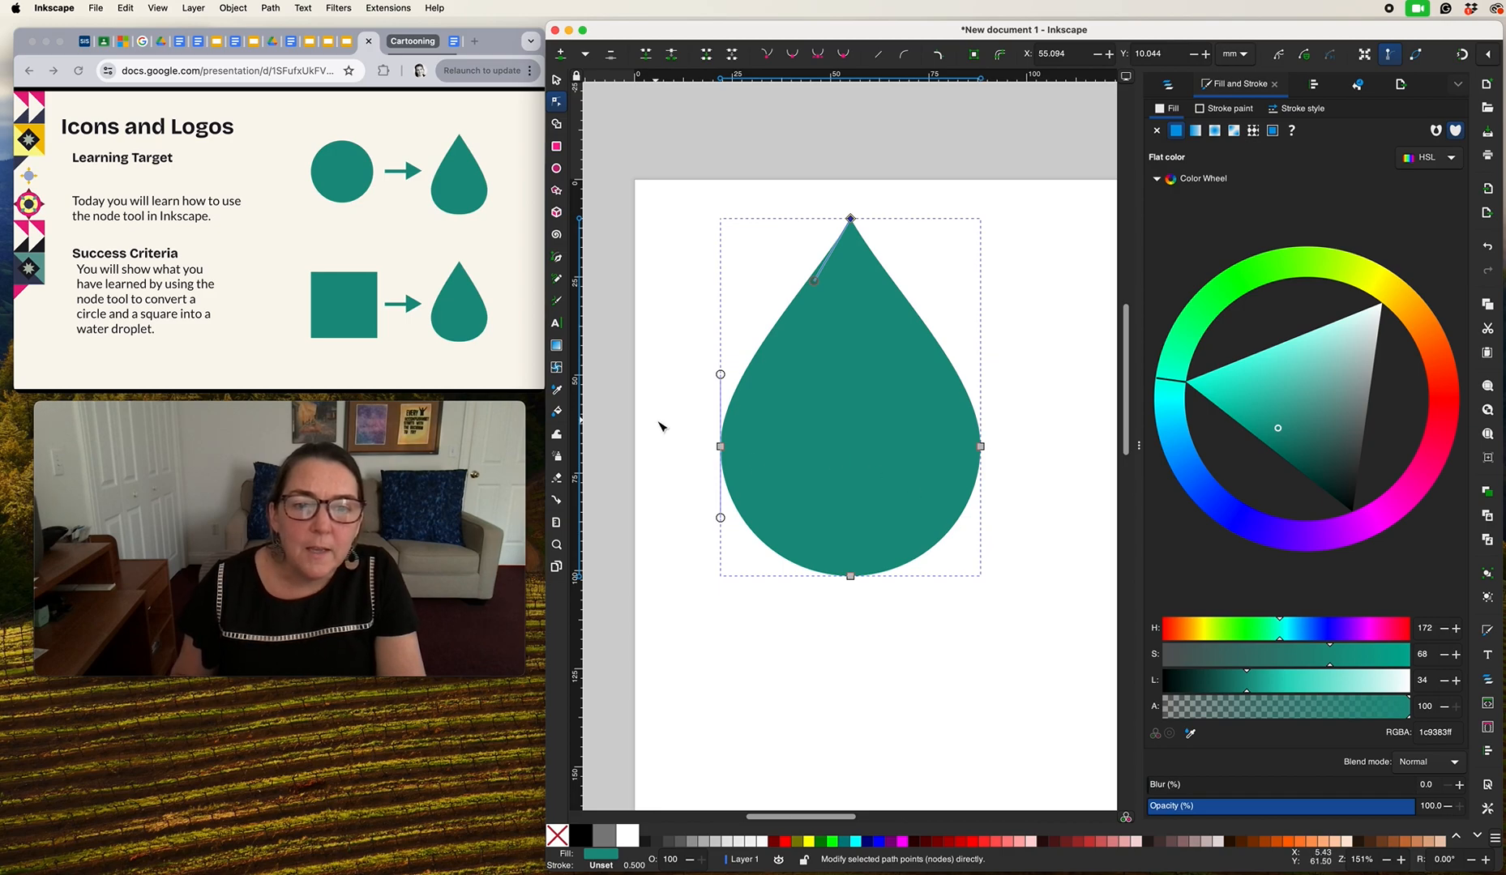
Step: Lengthen the bottom node's horizontal handles outward to give the droplet a wider, fuller base, and deselect the node
click(850, 577)
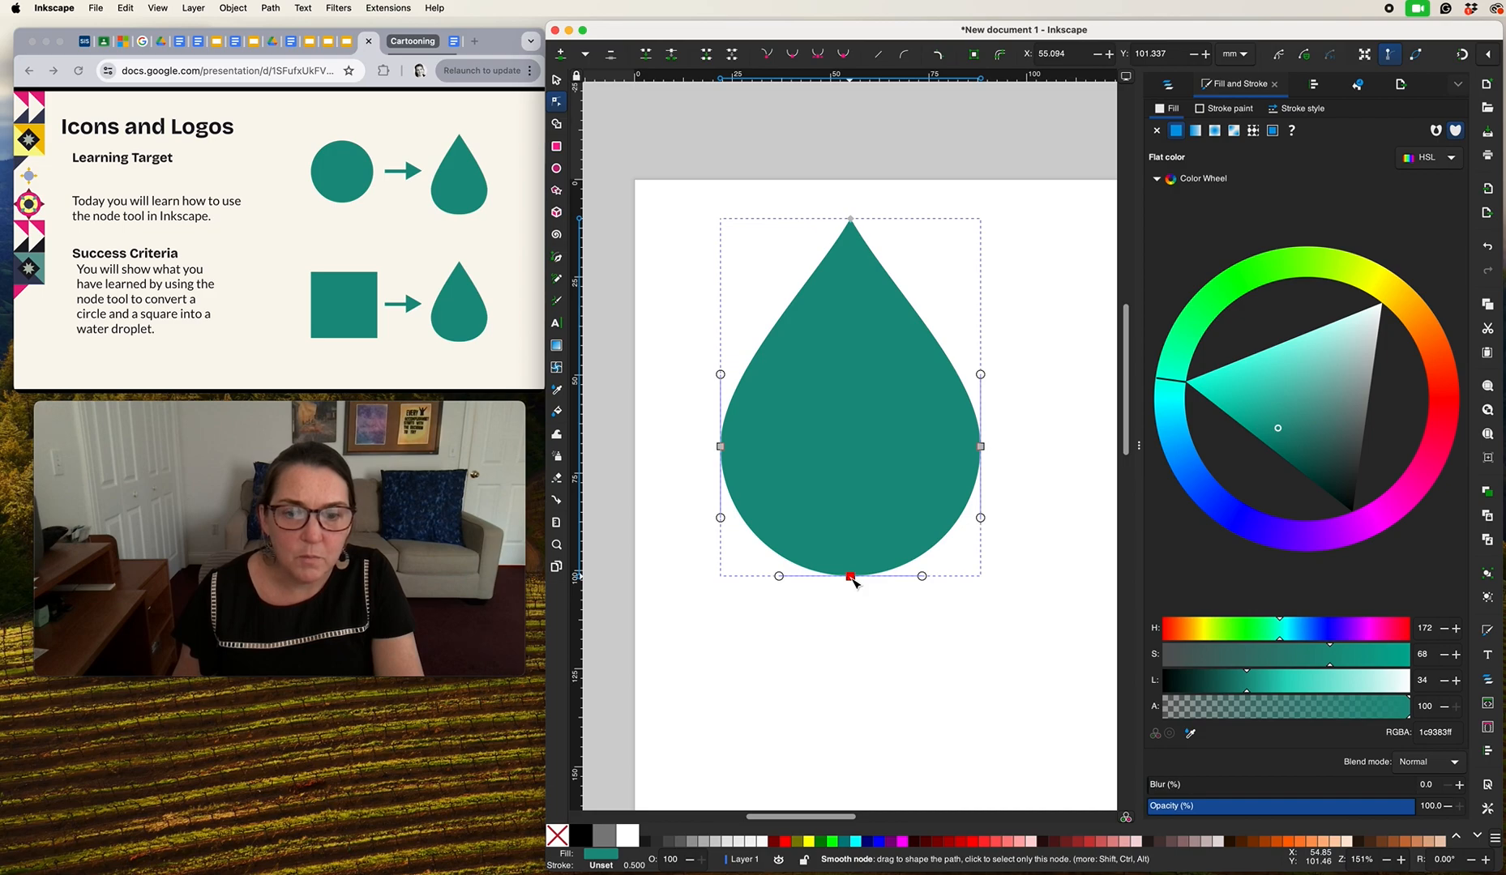
click(922, 577)
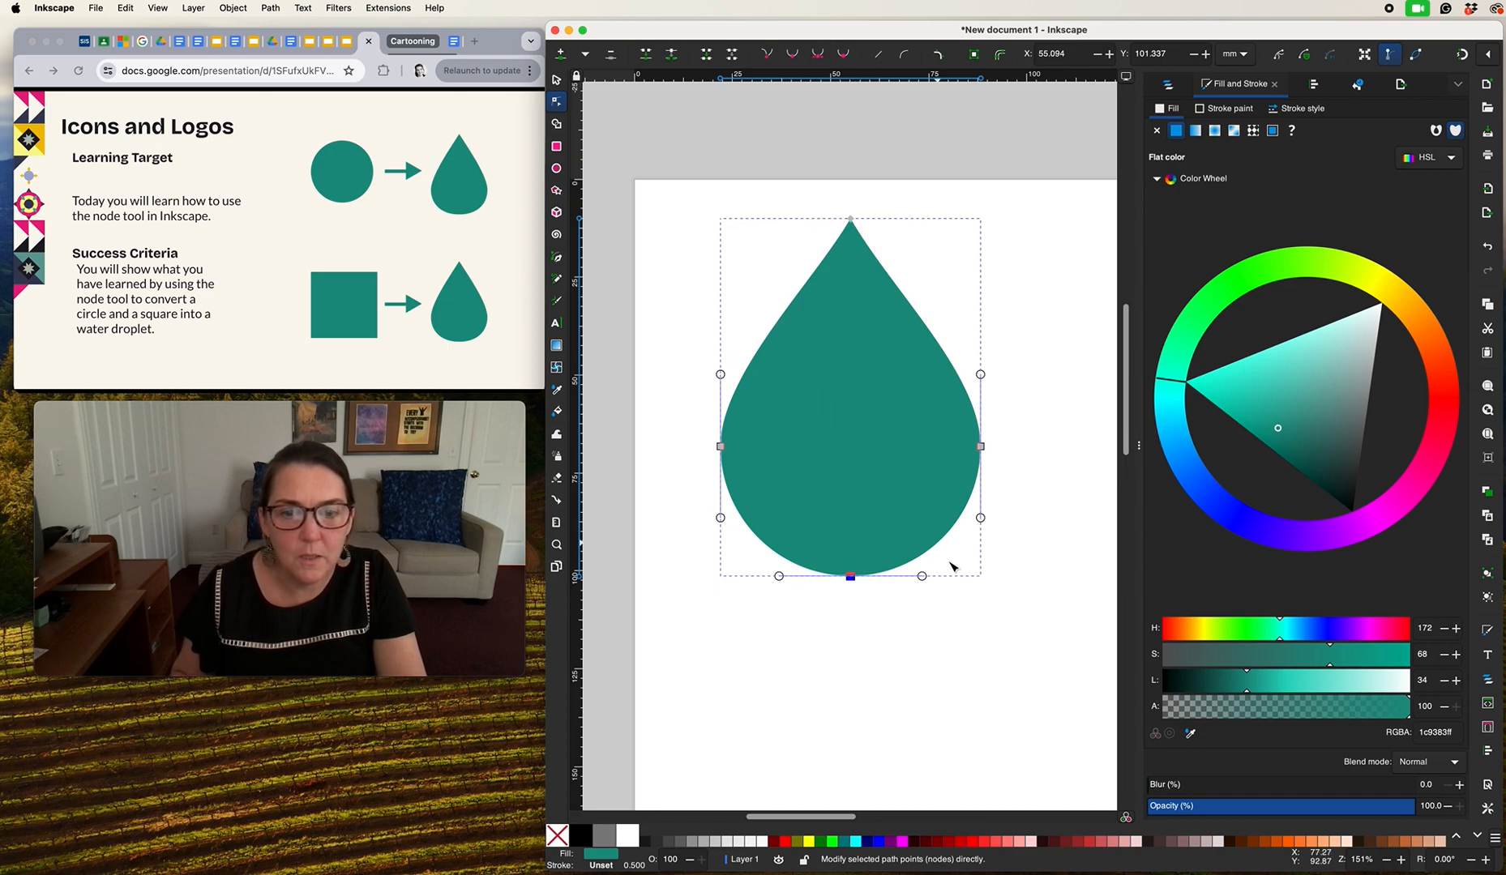
drag(922, 577, 947, 577)
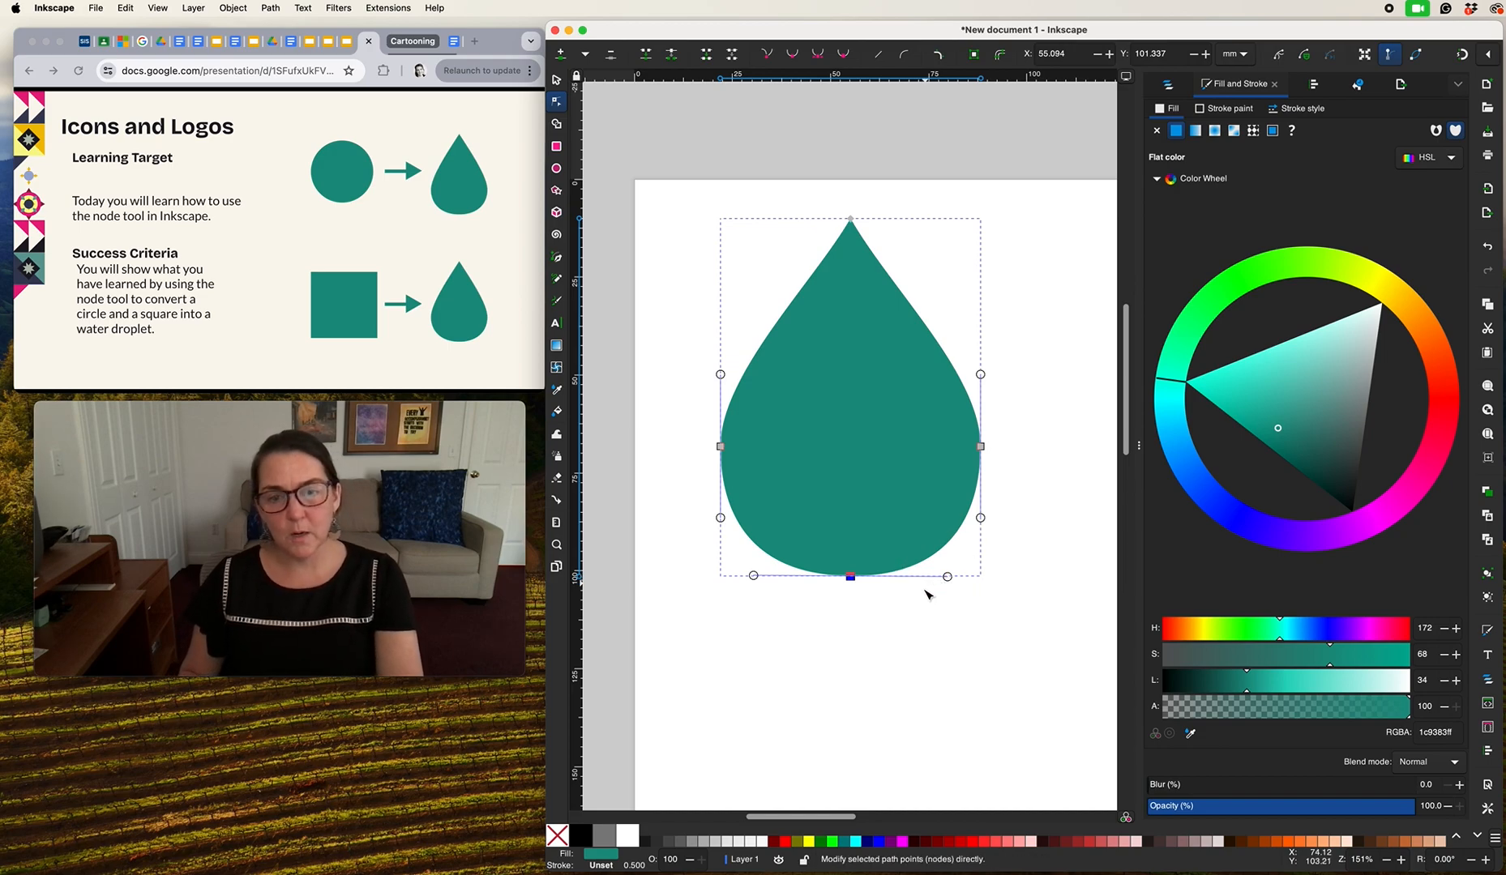
click(924, 647)
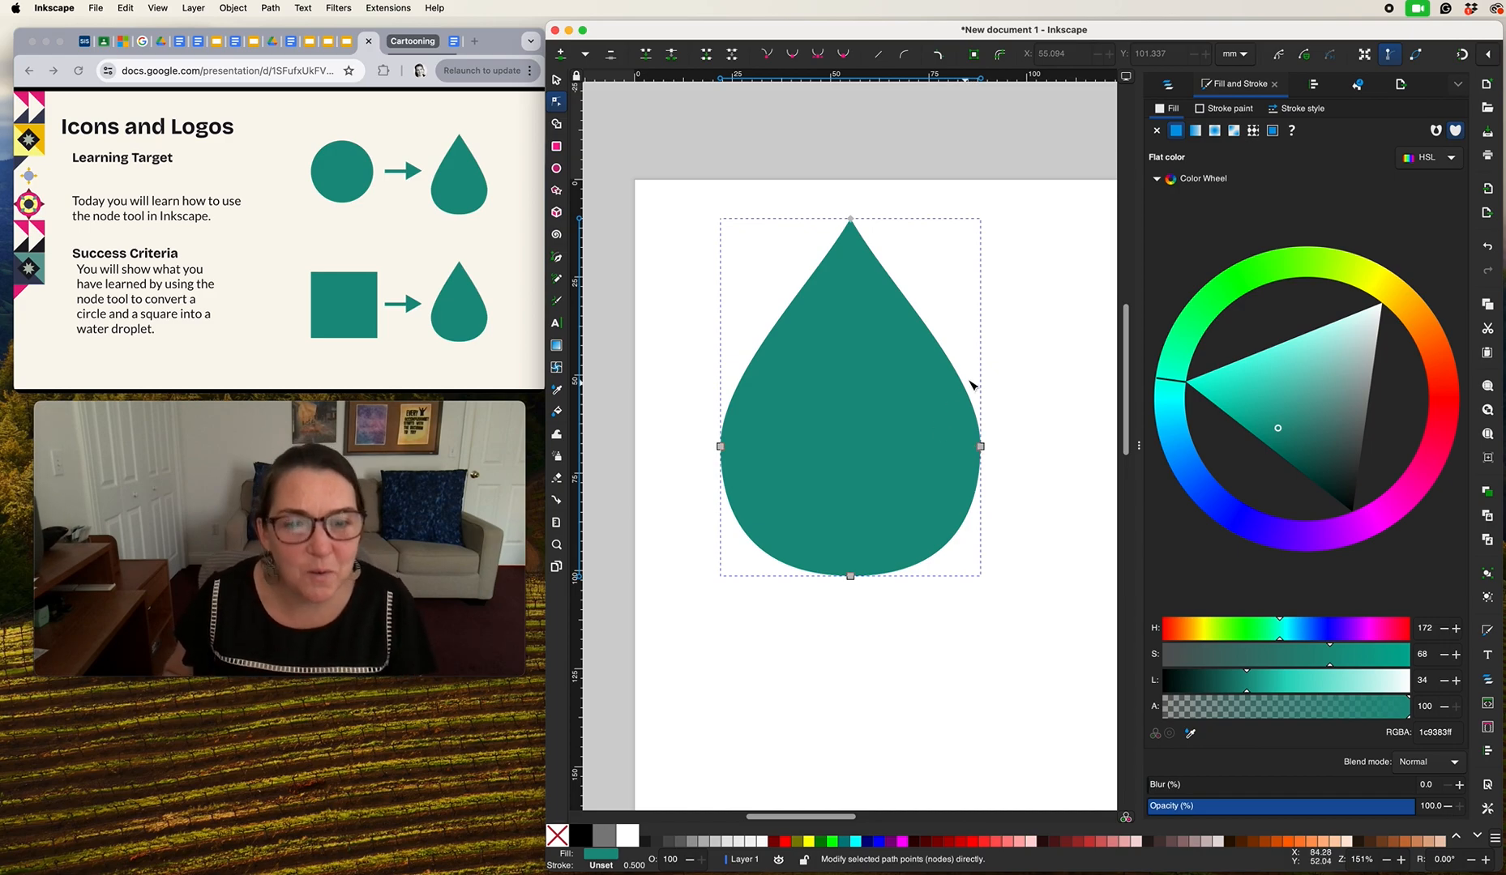
Step: Select the drop's two side nodes and scale them toward each other to make the drop narrower
drag(698, 428, 1012, 474)
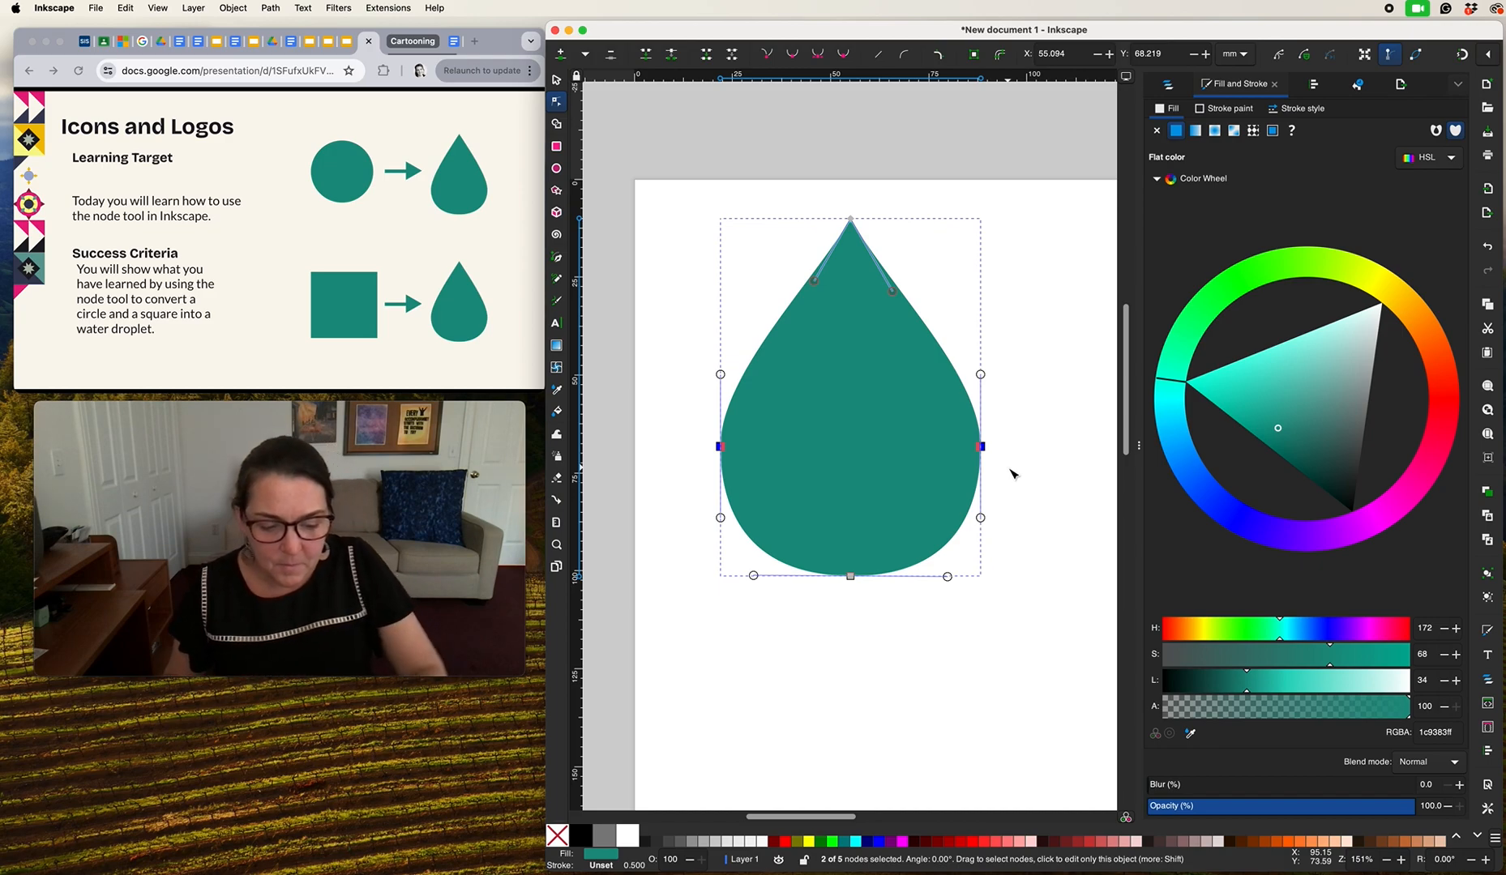
key(shift)
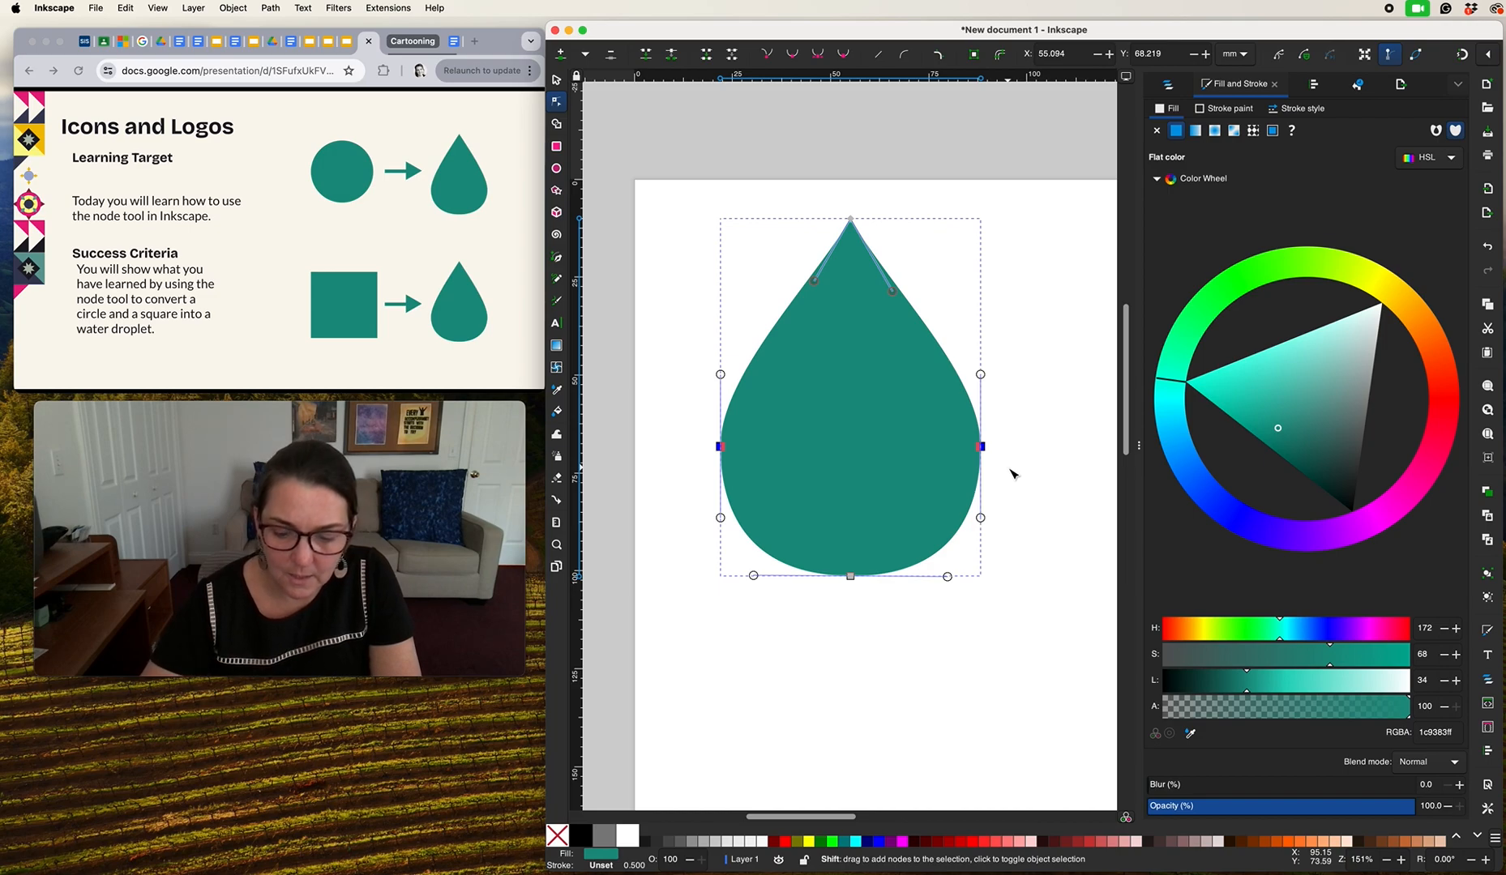
key(shift+comma)
key(shift+comma)
key(shift+comma)
key(shift+comma)
key(shift+comma)
key(shift+comma)
key(shift+comma)
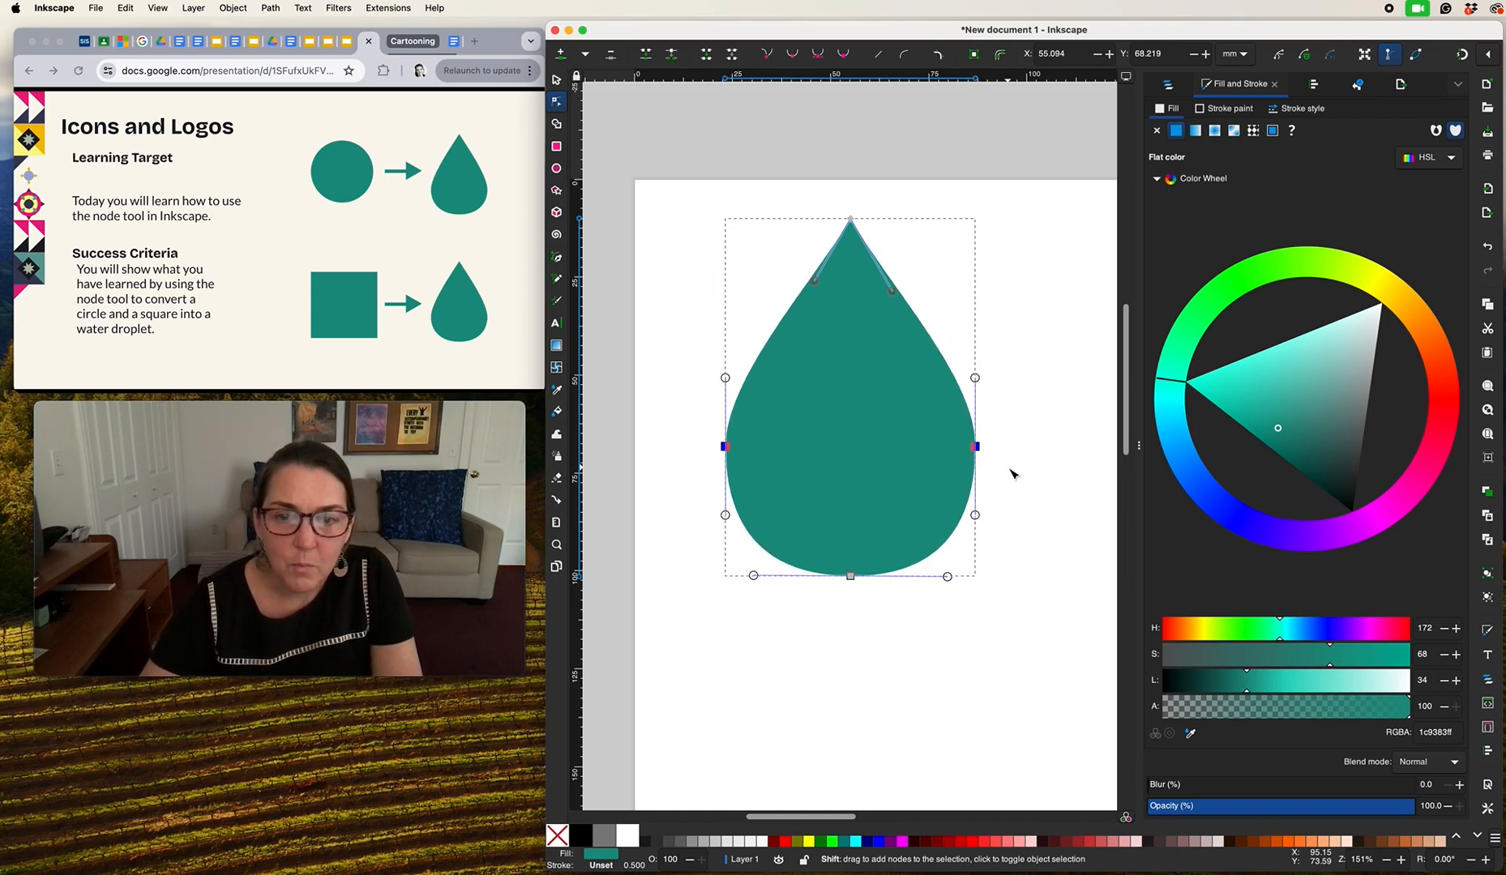
key(shift+comma)
key(shift+comma)
key(shift+comma)
key(shift+comma)
key(shift+comma)
key(shift+comma)
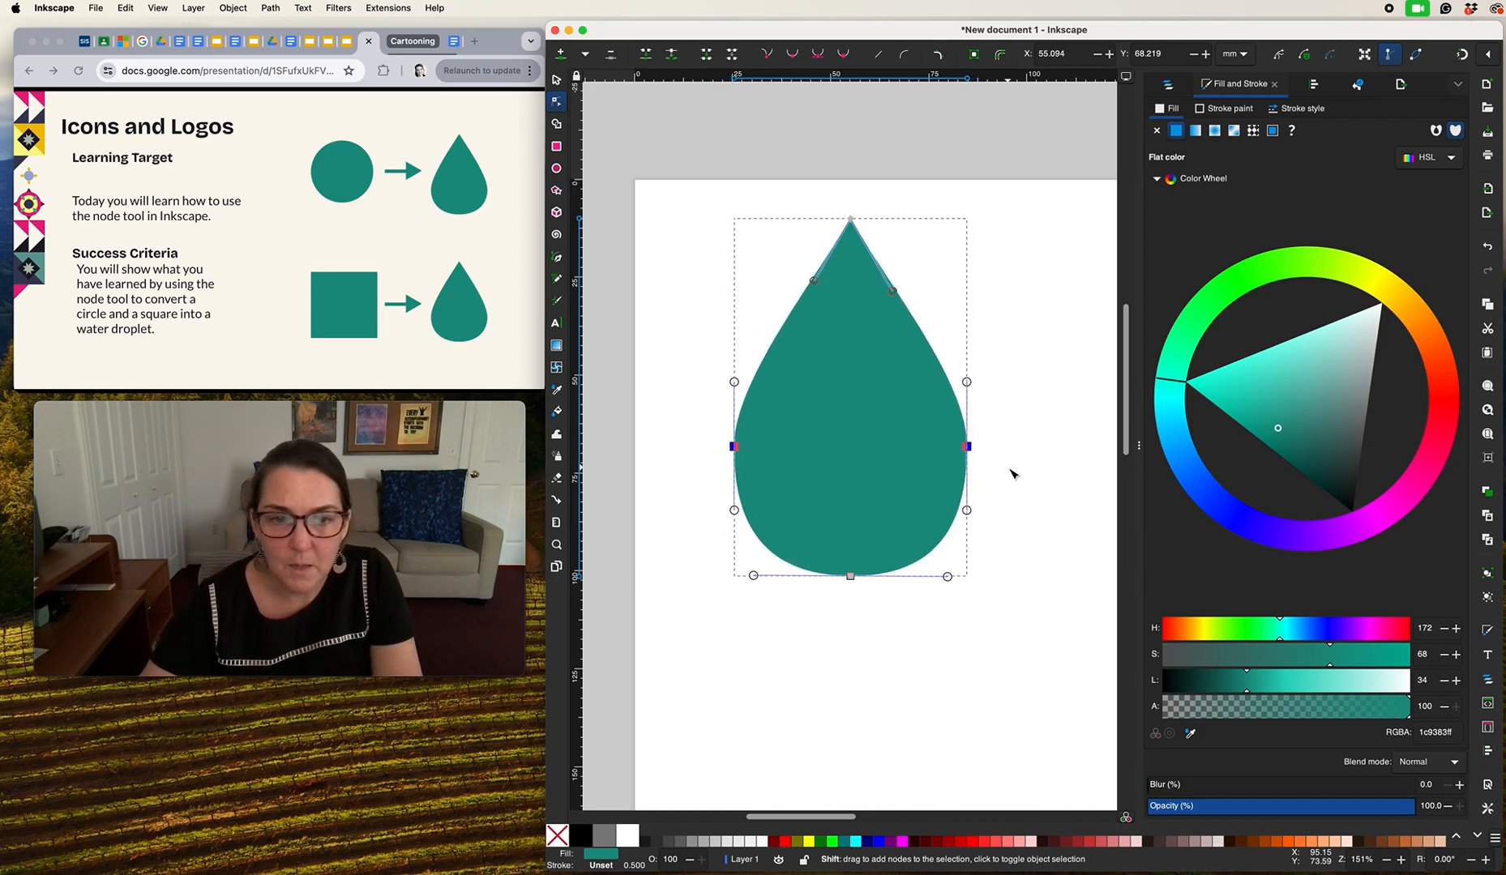
key(shift+comma)
key(shift+comma)
key(shift+comma)
key(shift+comma)
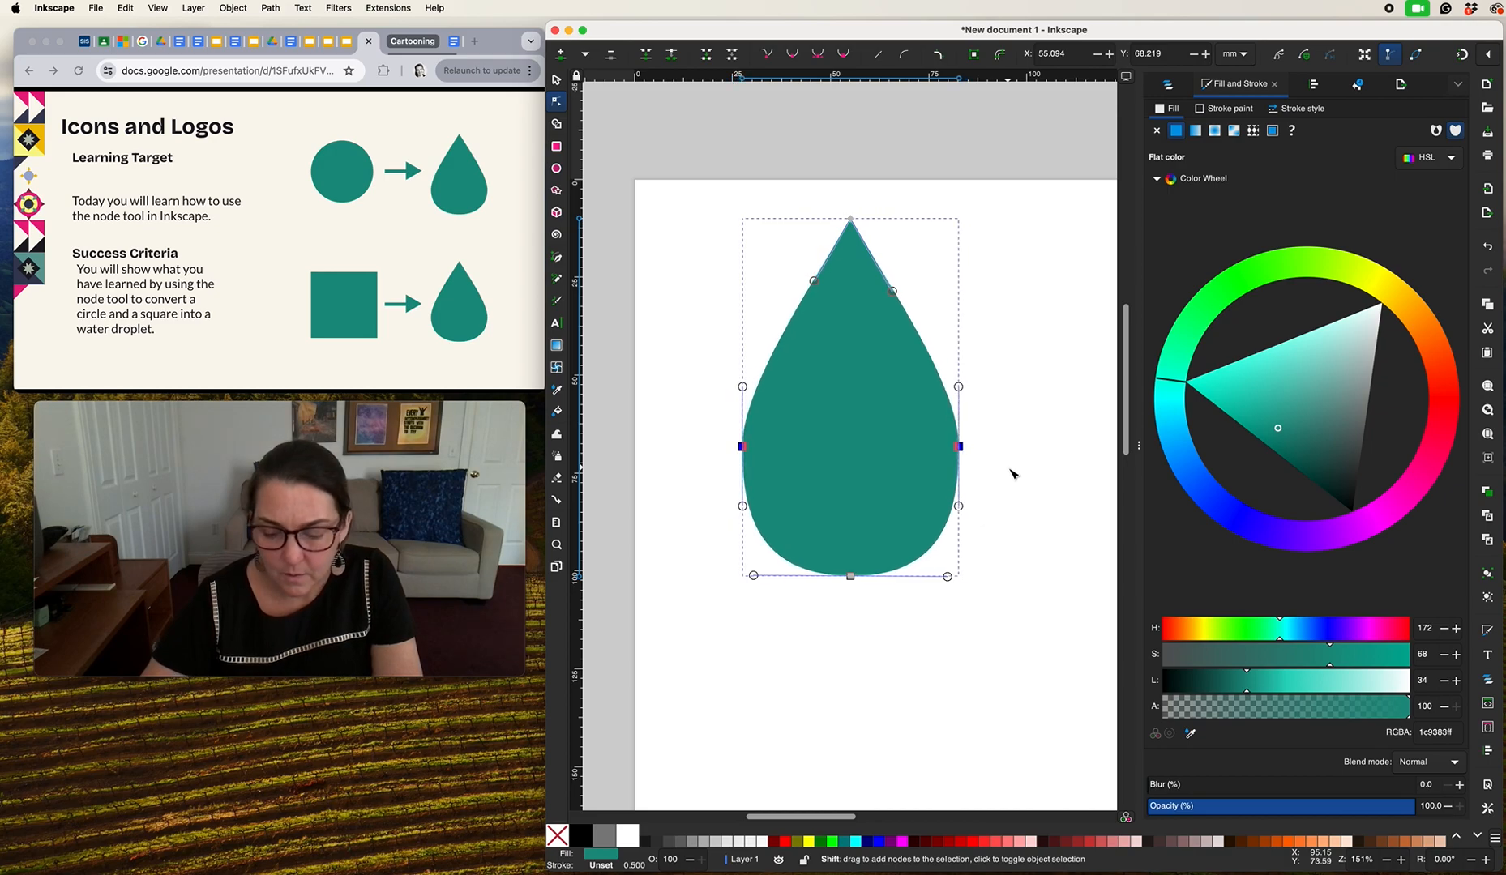
Step: Scale the two side nodes outward and back inward to a drop width of about 54 mm, and deselect them
key(shift+period)
key(shift+period)
key(shift+period)
key(shift+period)
key(shift+period)
key(shift+period)
key(shift+period)
key(shift+period)
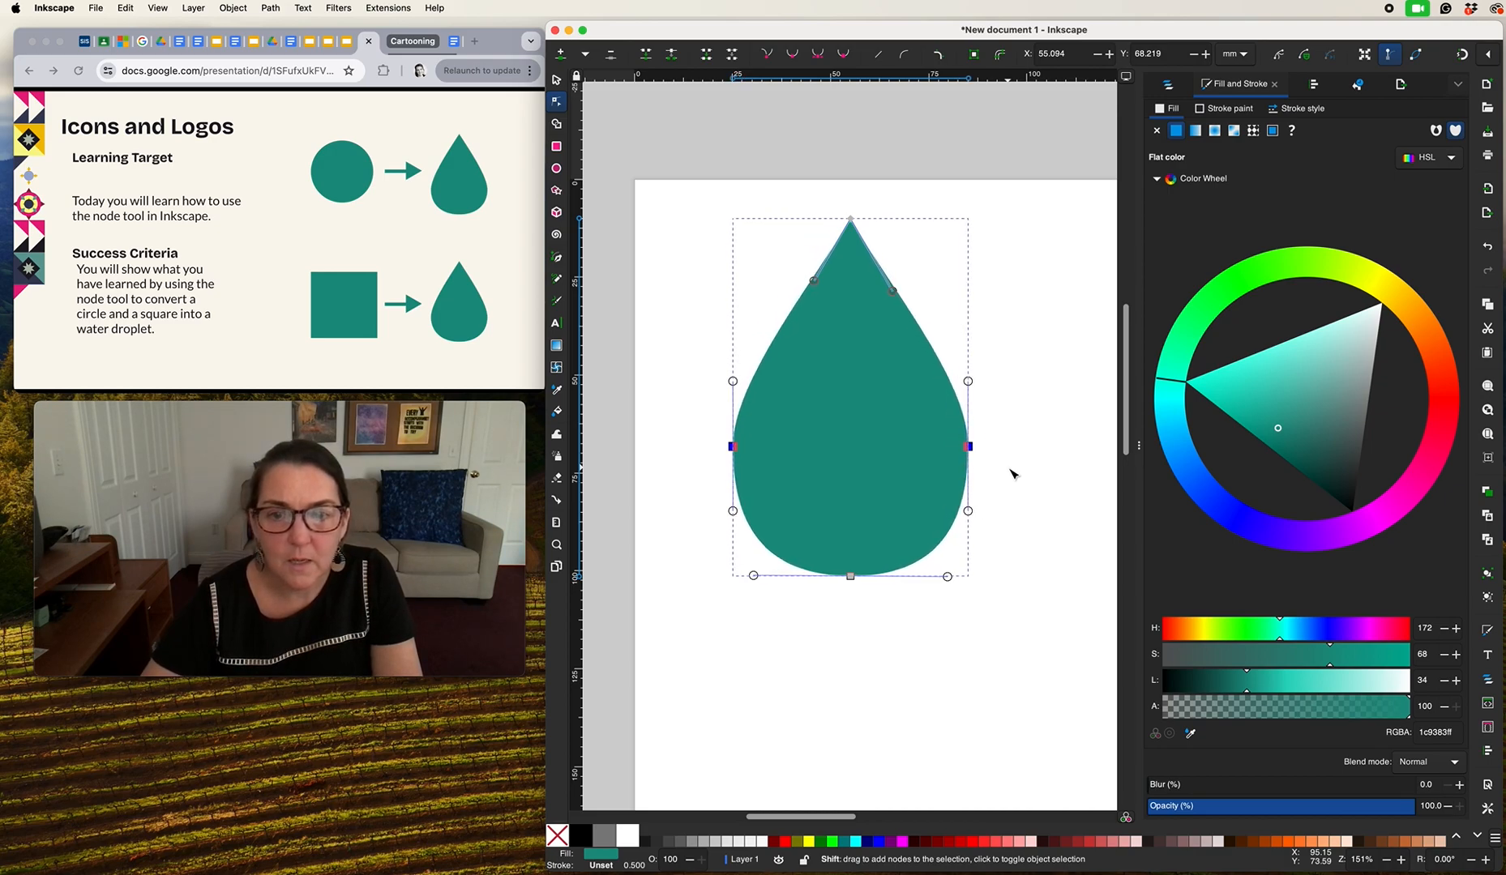
key(shift+comma)
key(shift+comma)
key(shift+comma)
key(shift+comma)
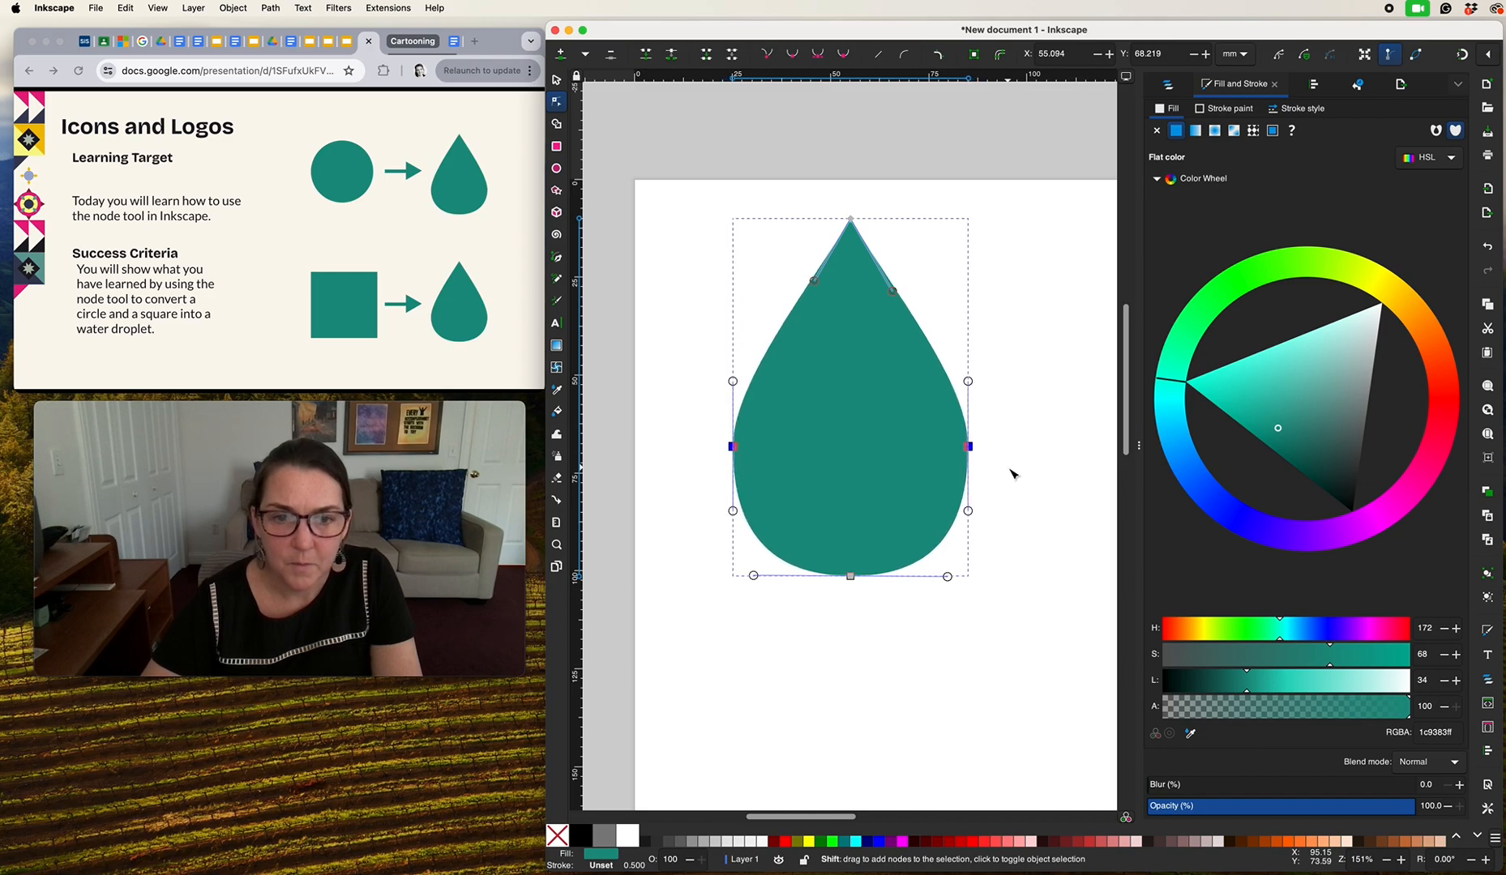
key(shift+comma)
key(shift+comma)
key(shift+comma)
key(shift+comma)
key(shift+comma)
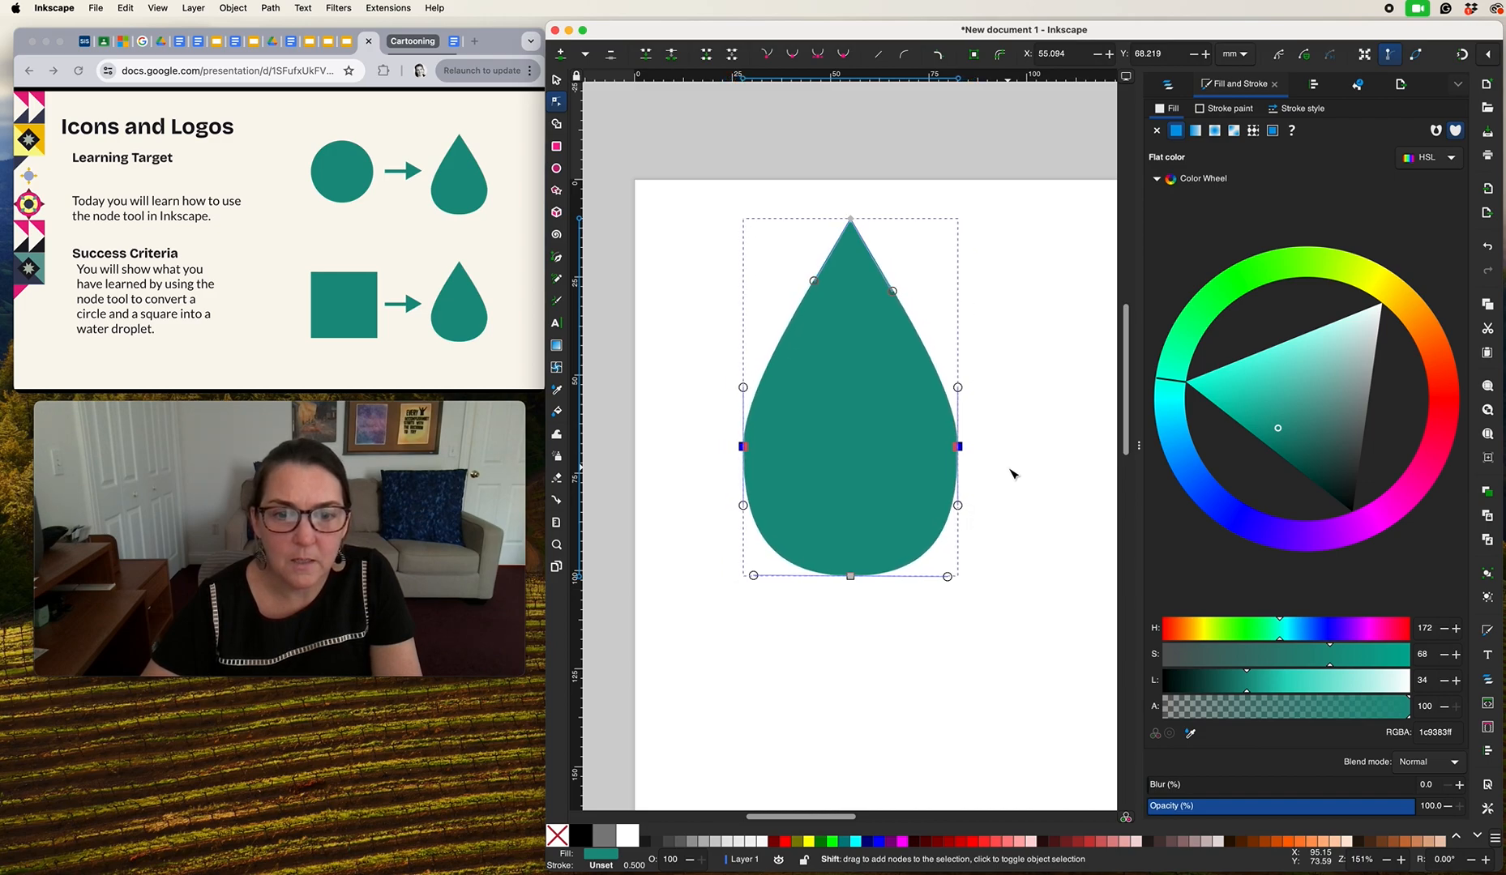
click(1012, 473)
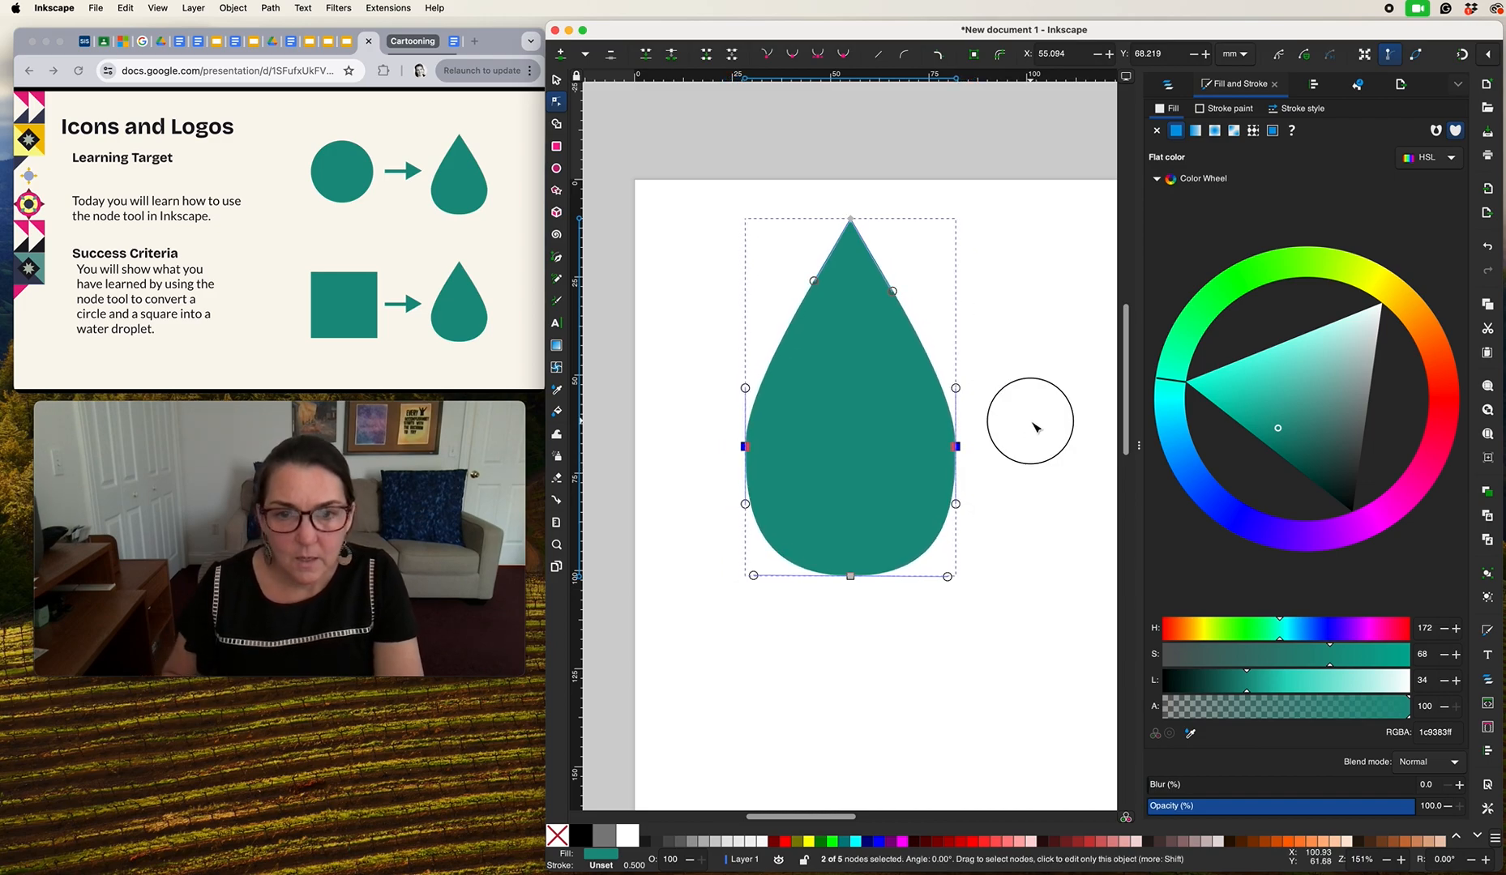
Step: Join the two overlapping end nodes at the drop's tip and raise the joined node slightly, to about Y 8.6 mm
scroll(851, 251, up, 1)
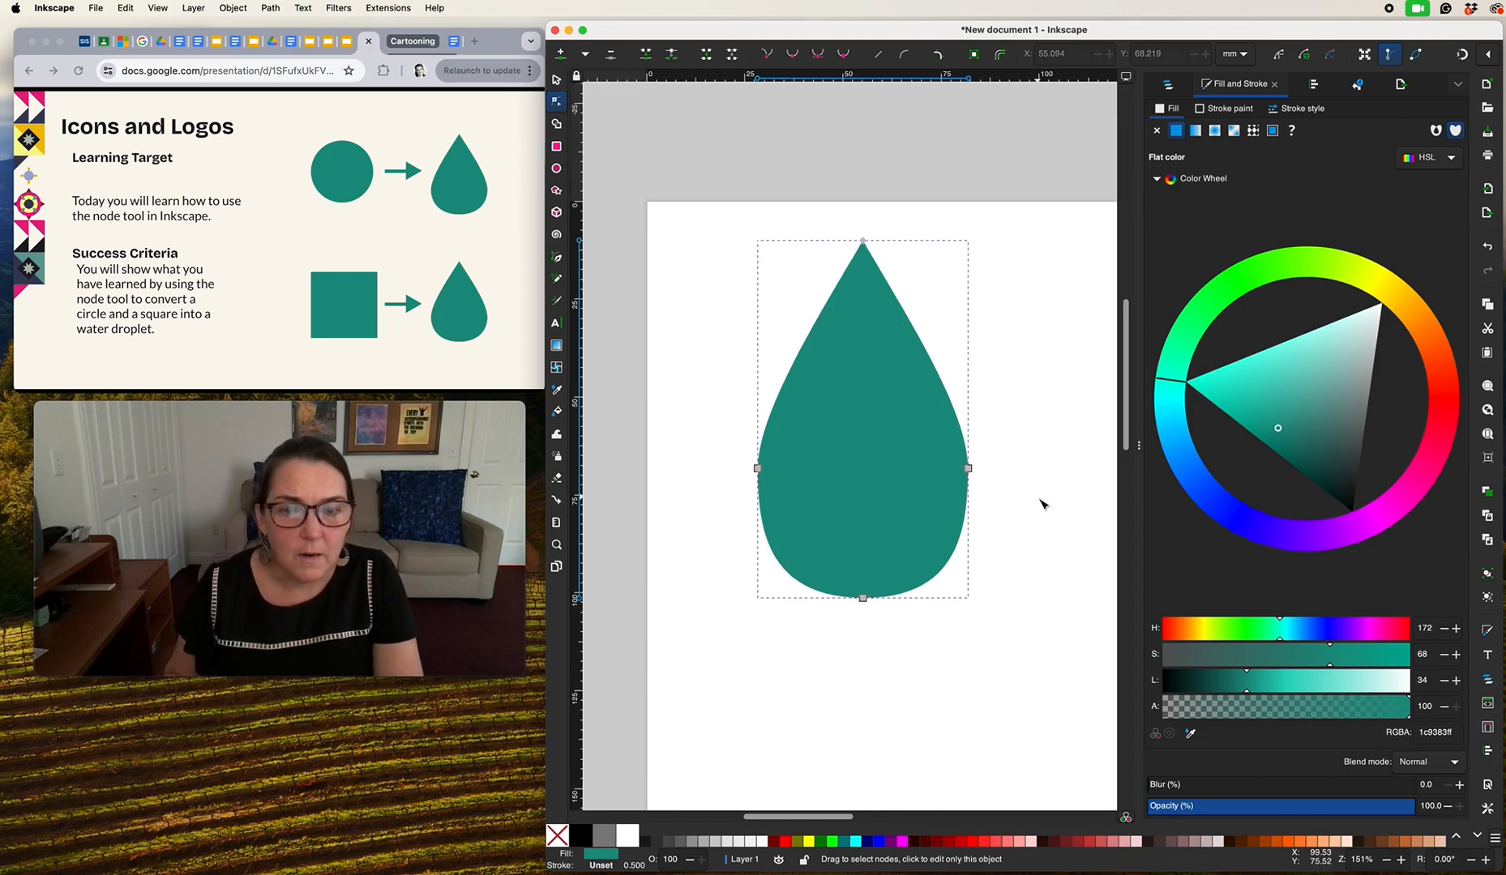
click(1057, 277)
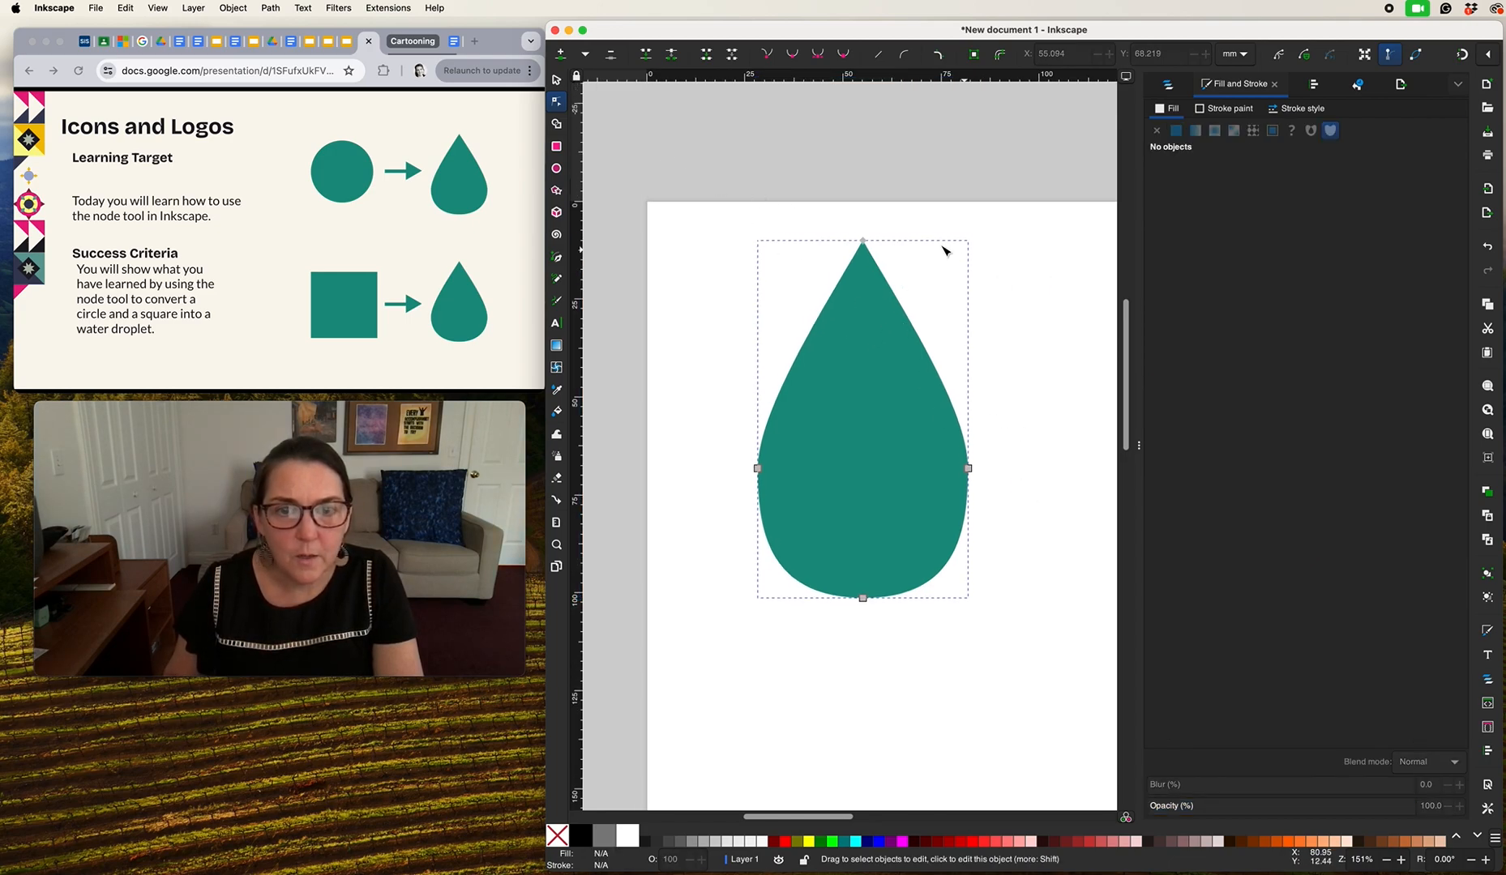
click(864, 248)
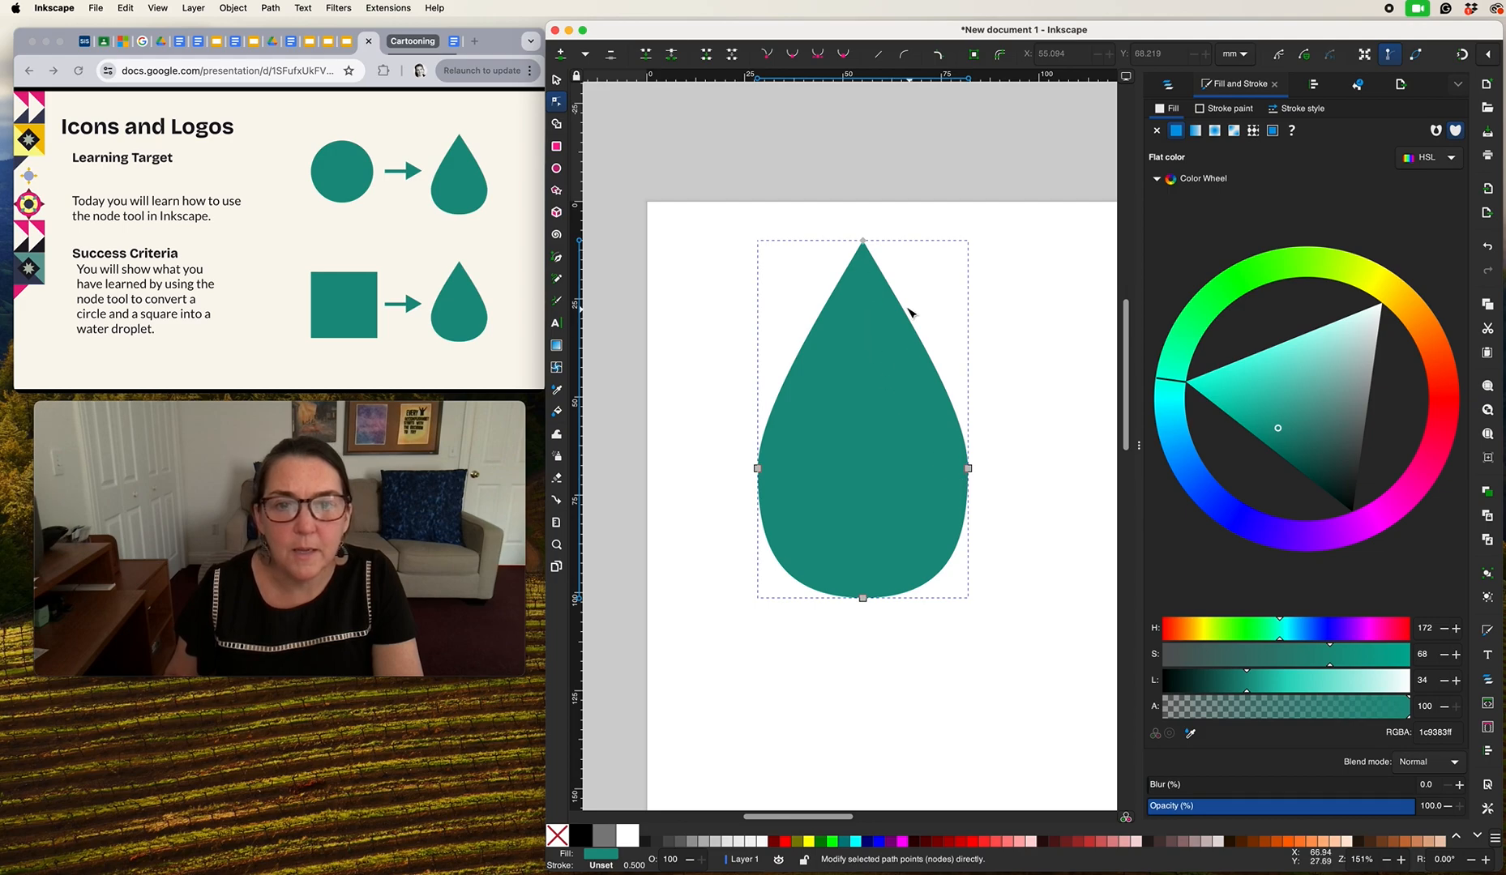
click(863, 242)
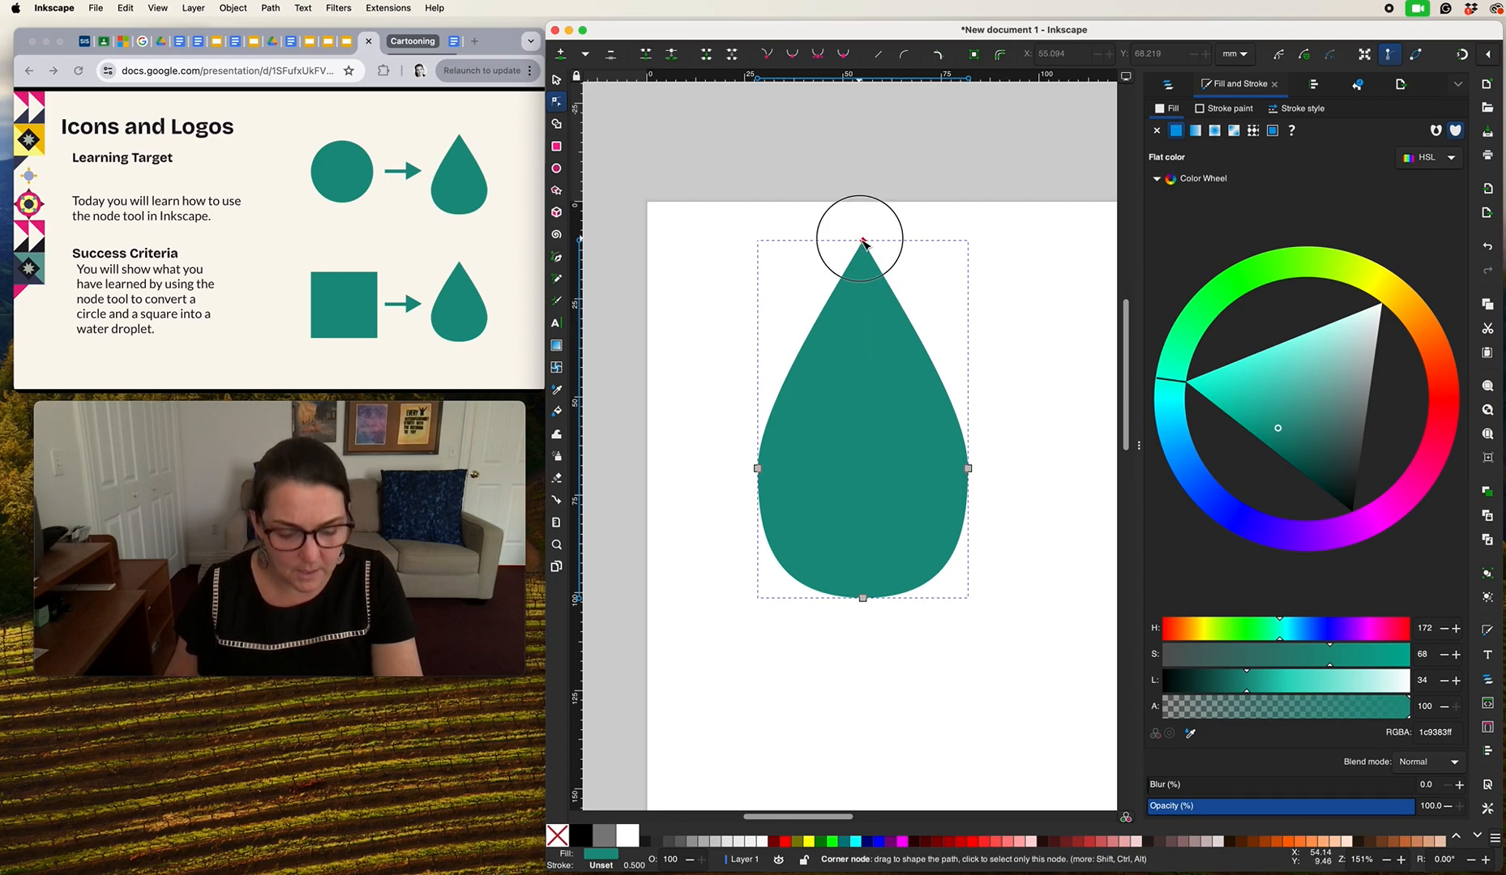
mouse_move(863, 242)
mouse_down()
mouse_move(857, 253)
mouse_move(863, 242)
mouse_up()
click(894, 242)
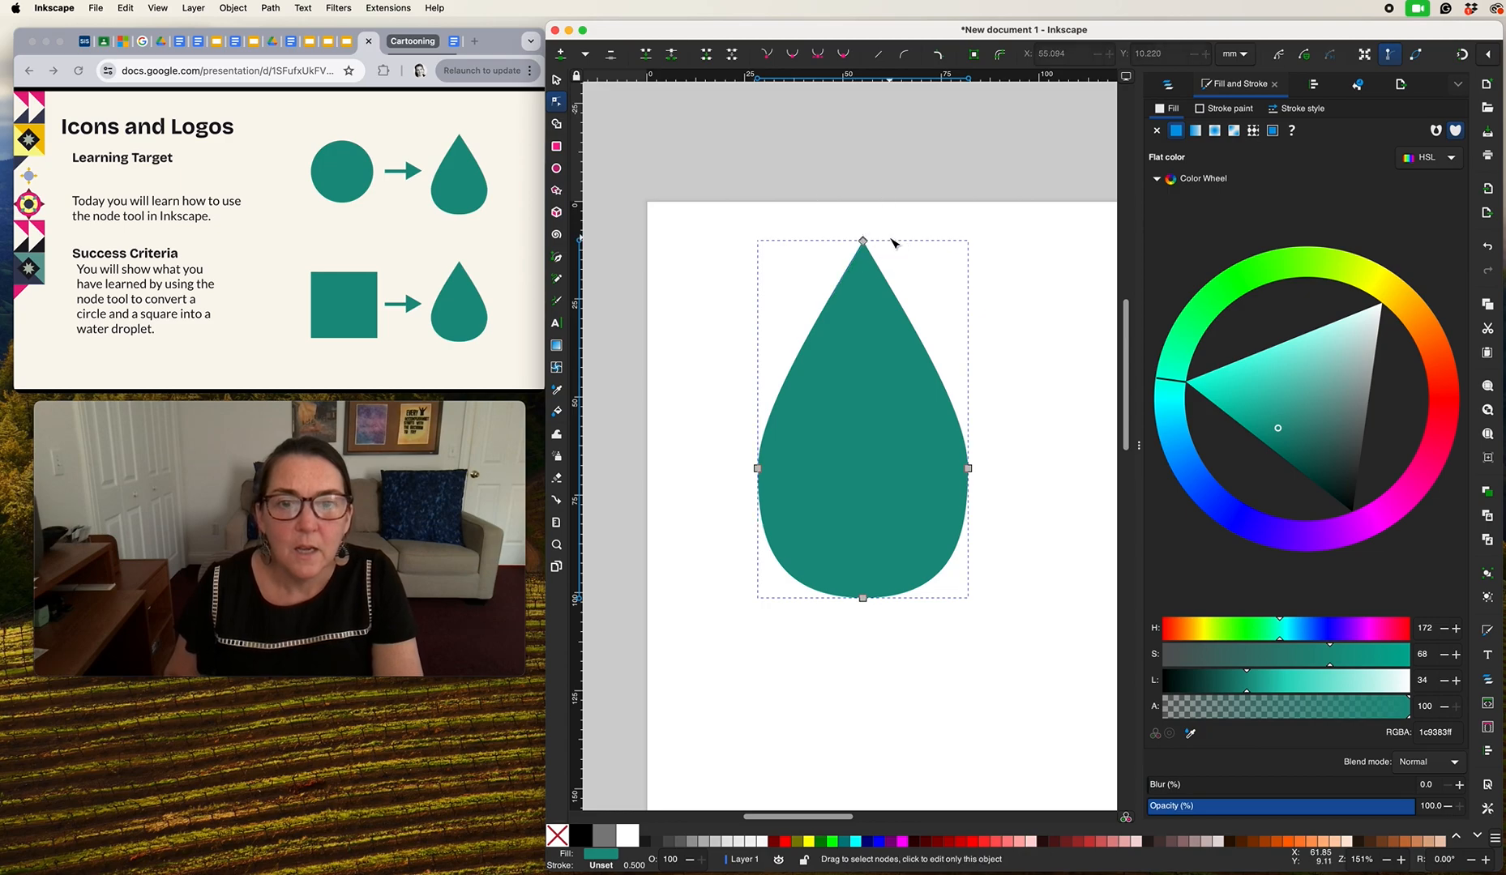
drag(848, 233, 870, 247)
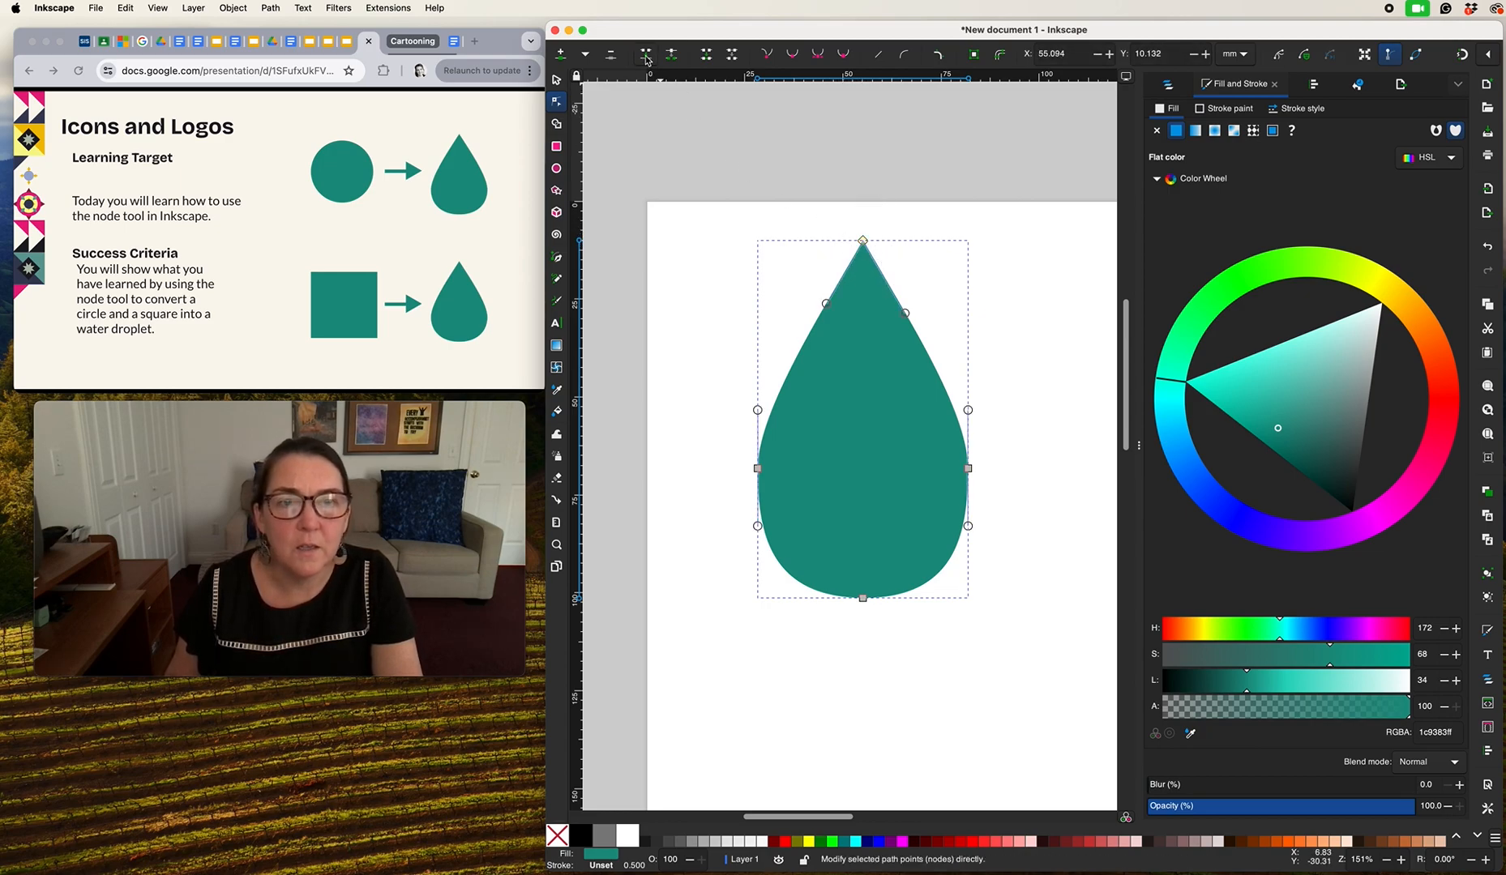
click(863, 242)
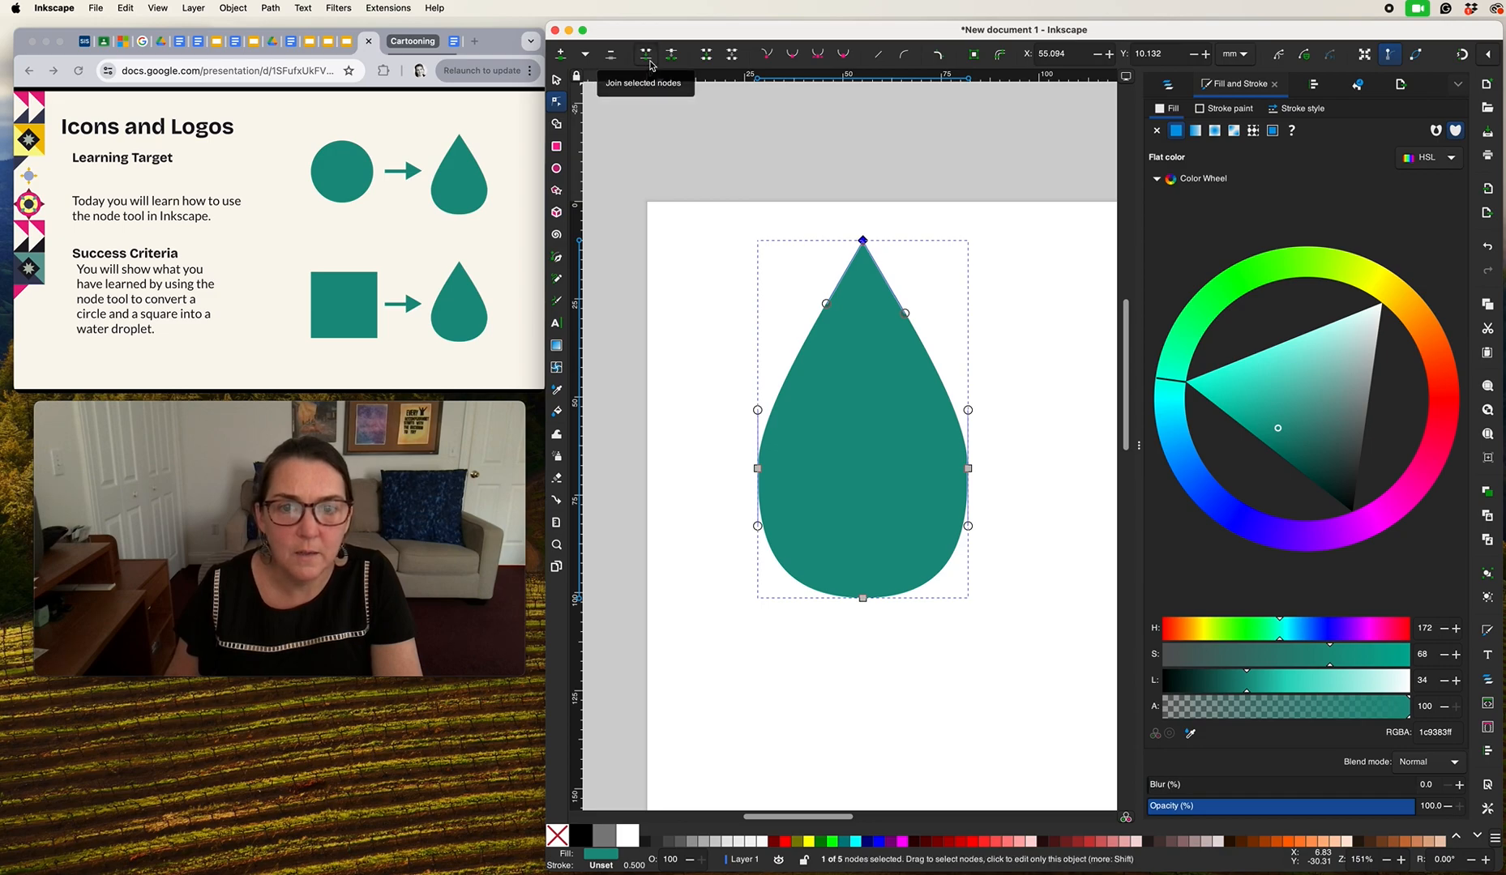
mouse_move(866, 243)
mouse_down()
mouse_move(865, 324)
mouse_move(866, 234)
mouse_up()
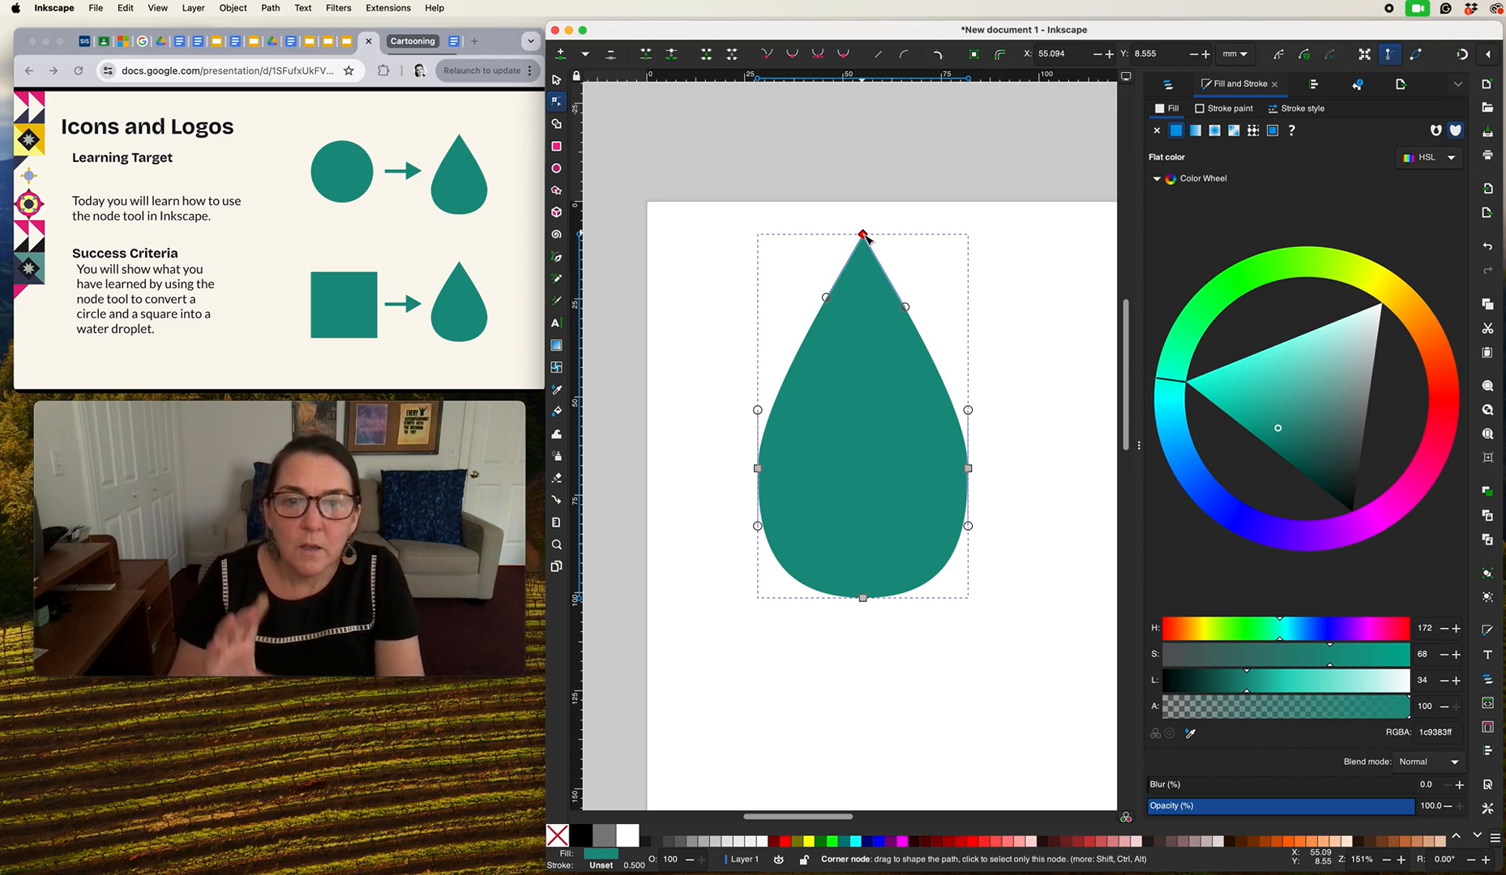
click(1010, 297)
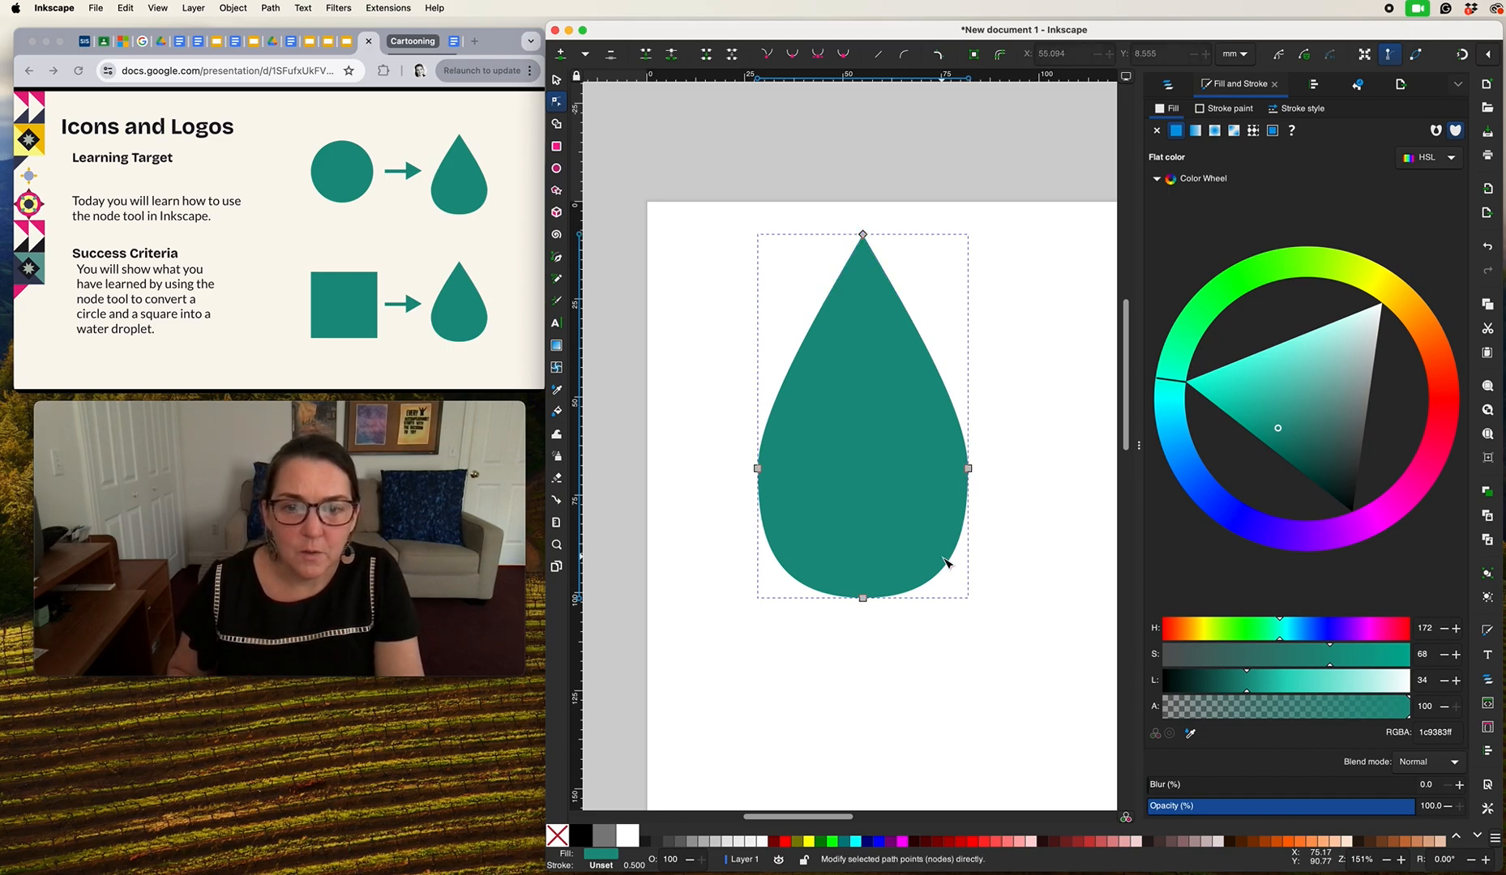
Step: Fit the whole page in view and move the drop to the page's upper right, at about X 124, Y 17 mm
scroll(947, 561, down, 1)
scroll(946, 563, down, 2)
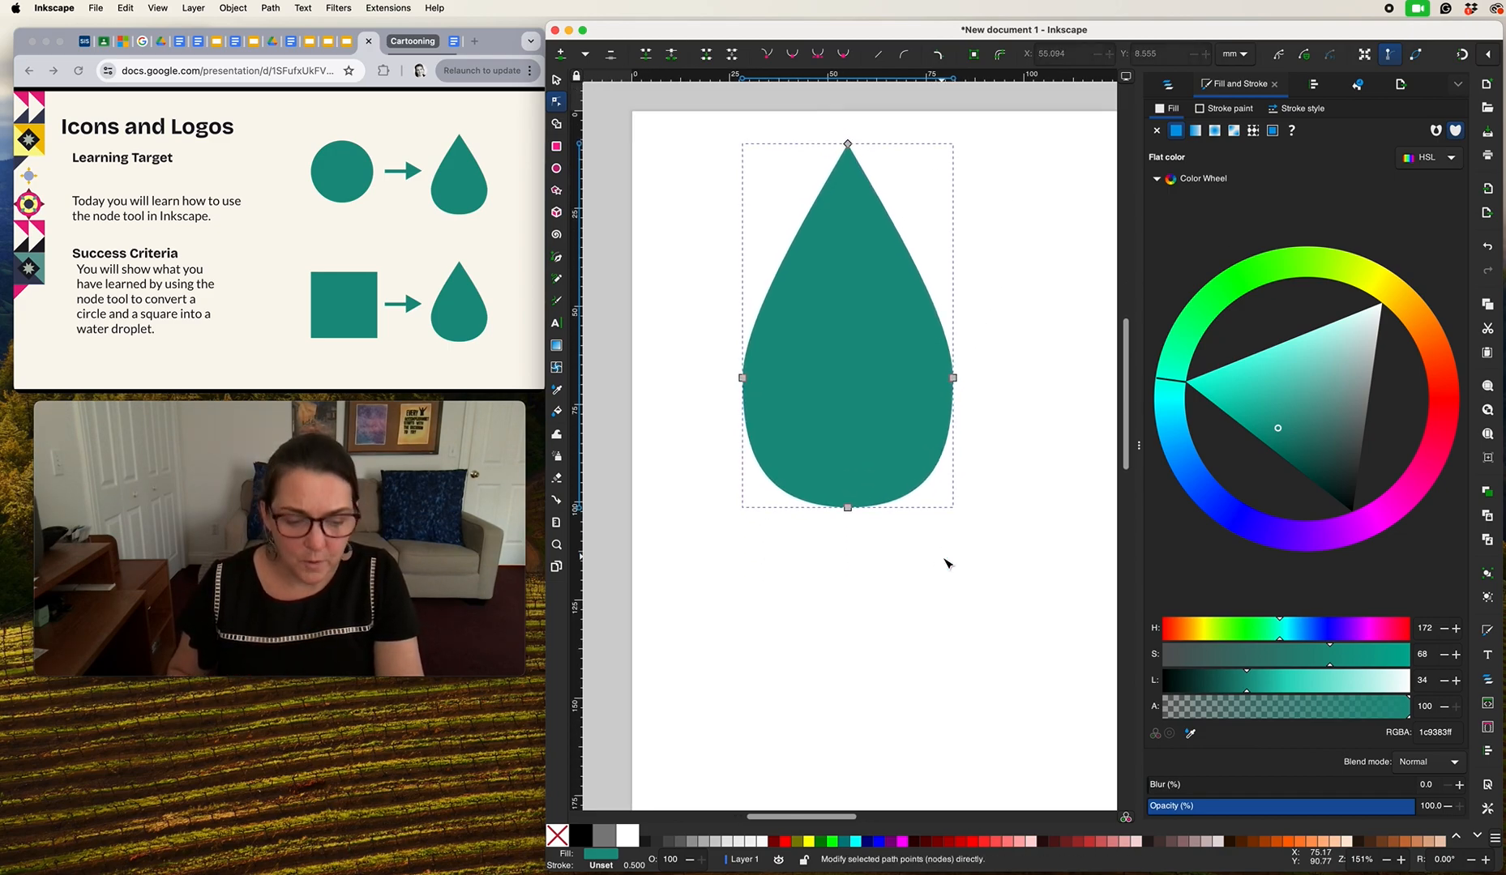
click(159, 8)
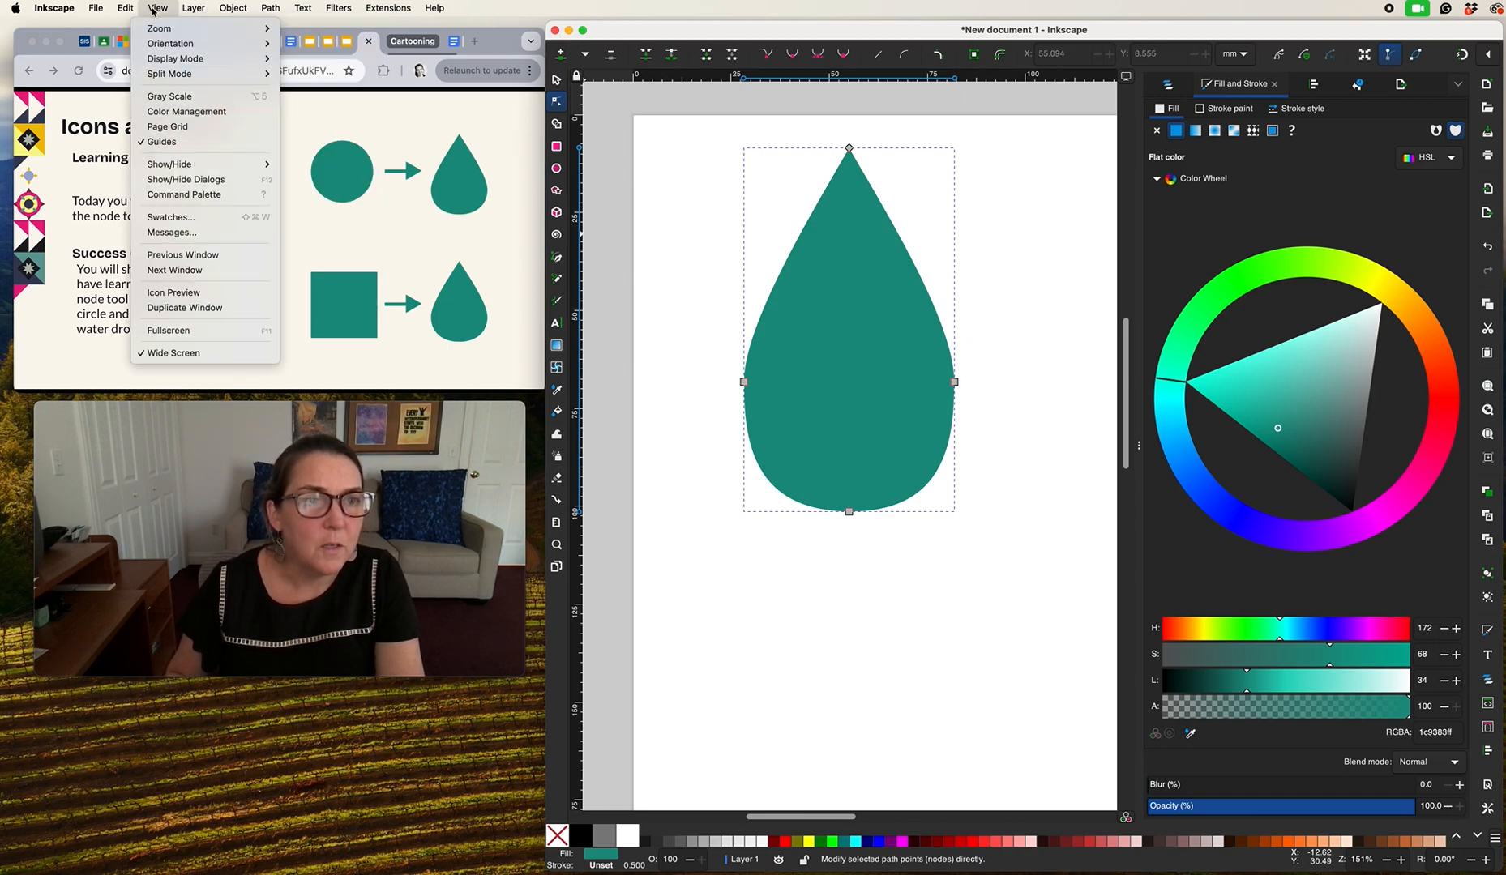
mouse_move(163, 26)
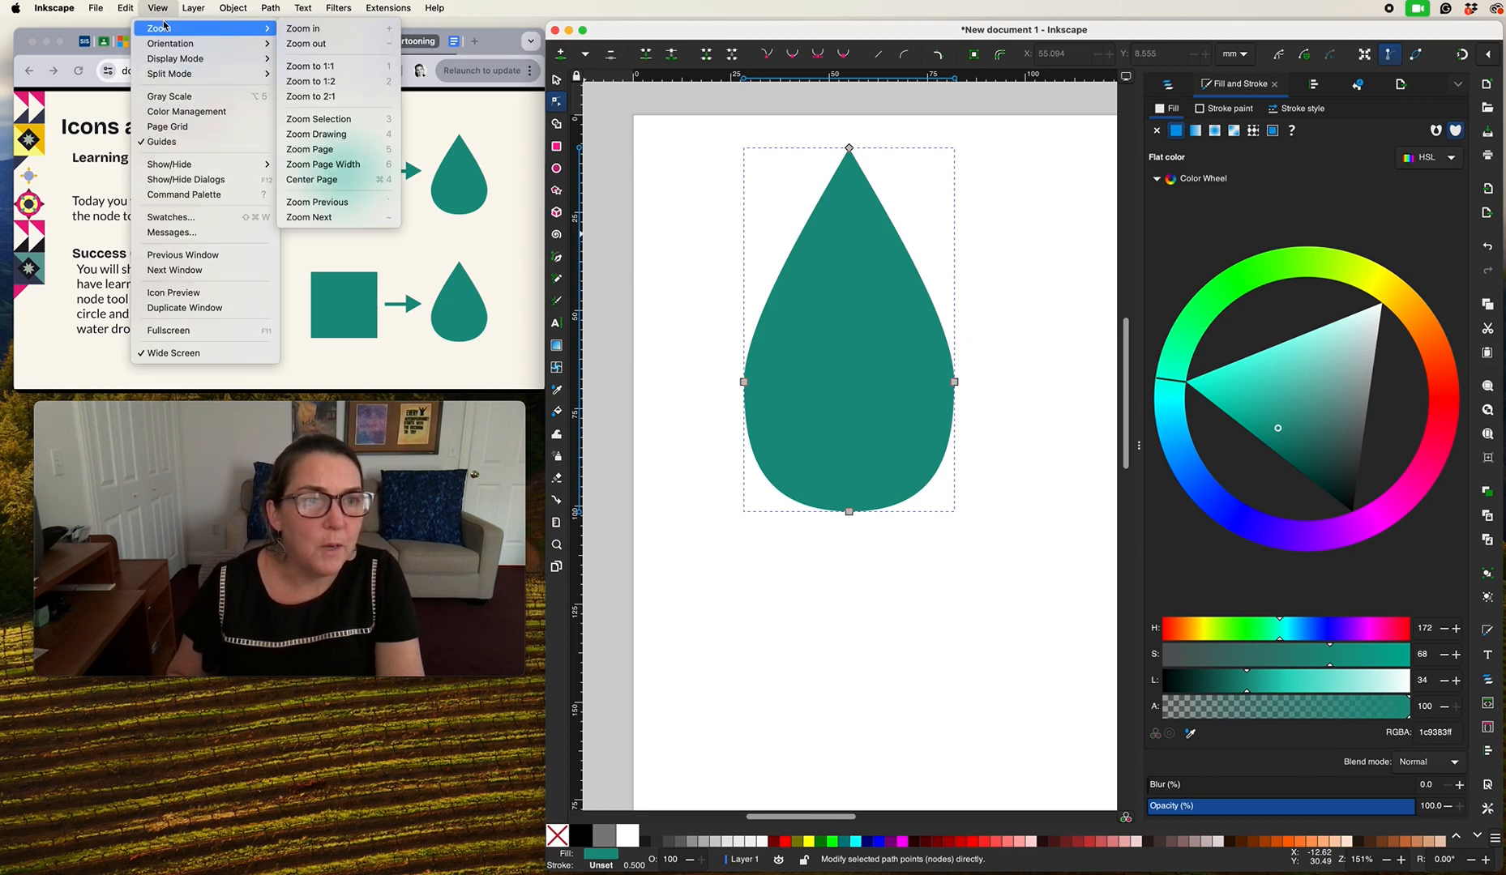
click(320, 149)
drag(716, 277, 865, 308)
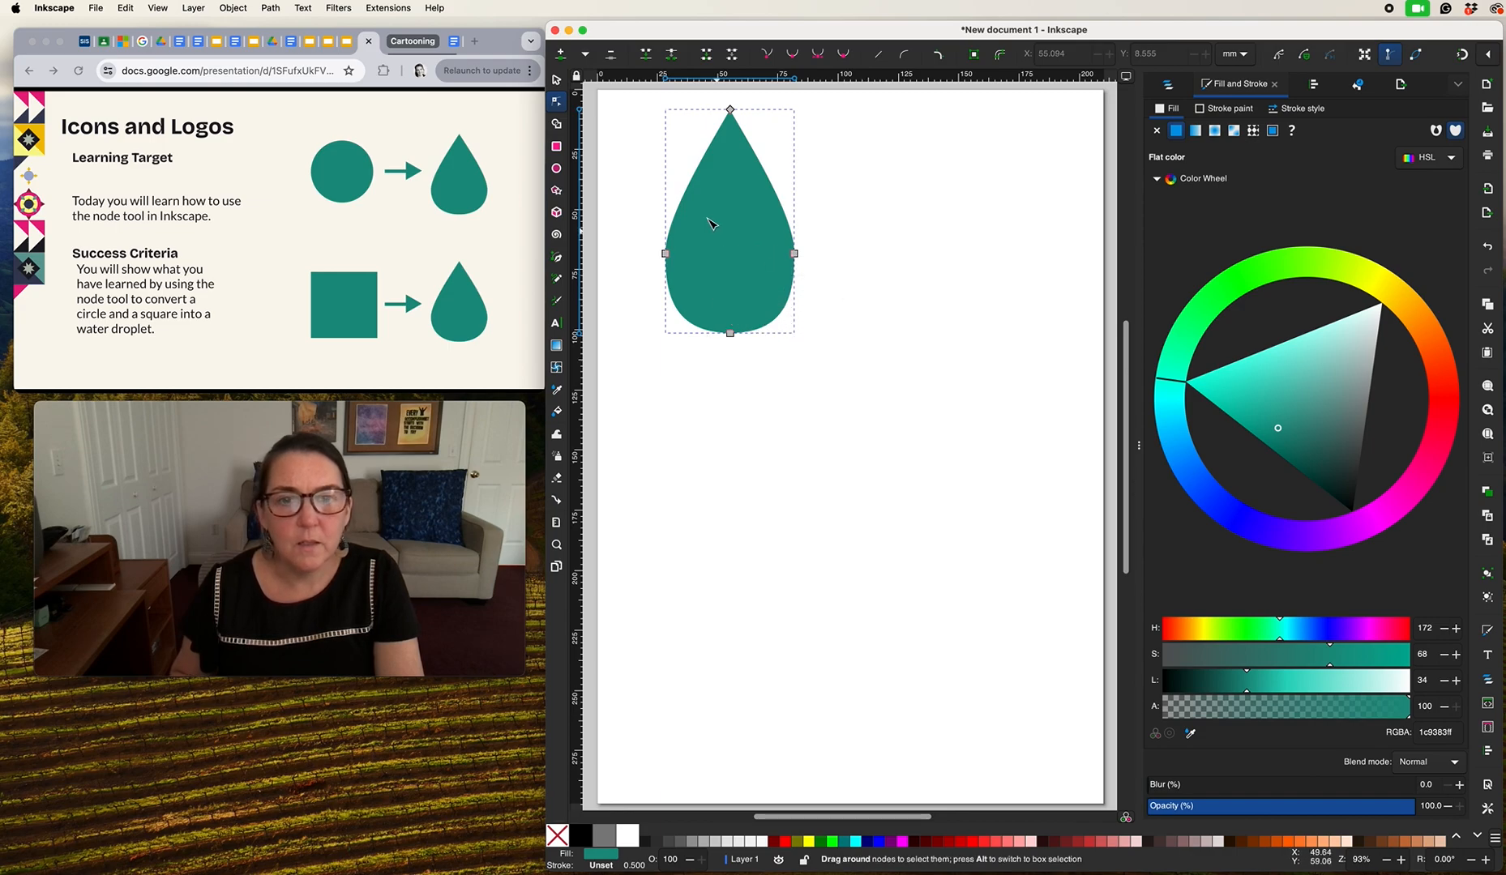
click(558, 80)
drag(757, 244, 985, 264)
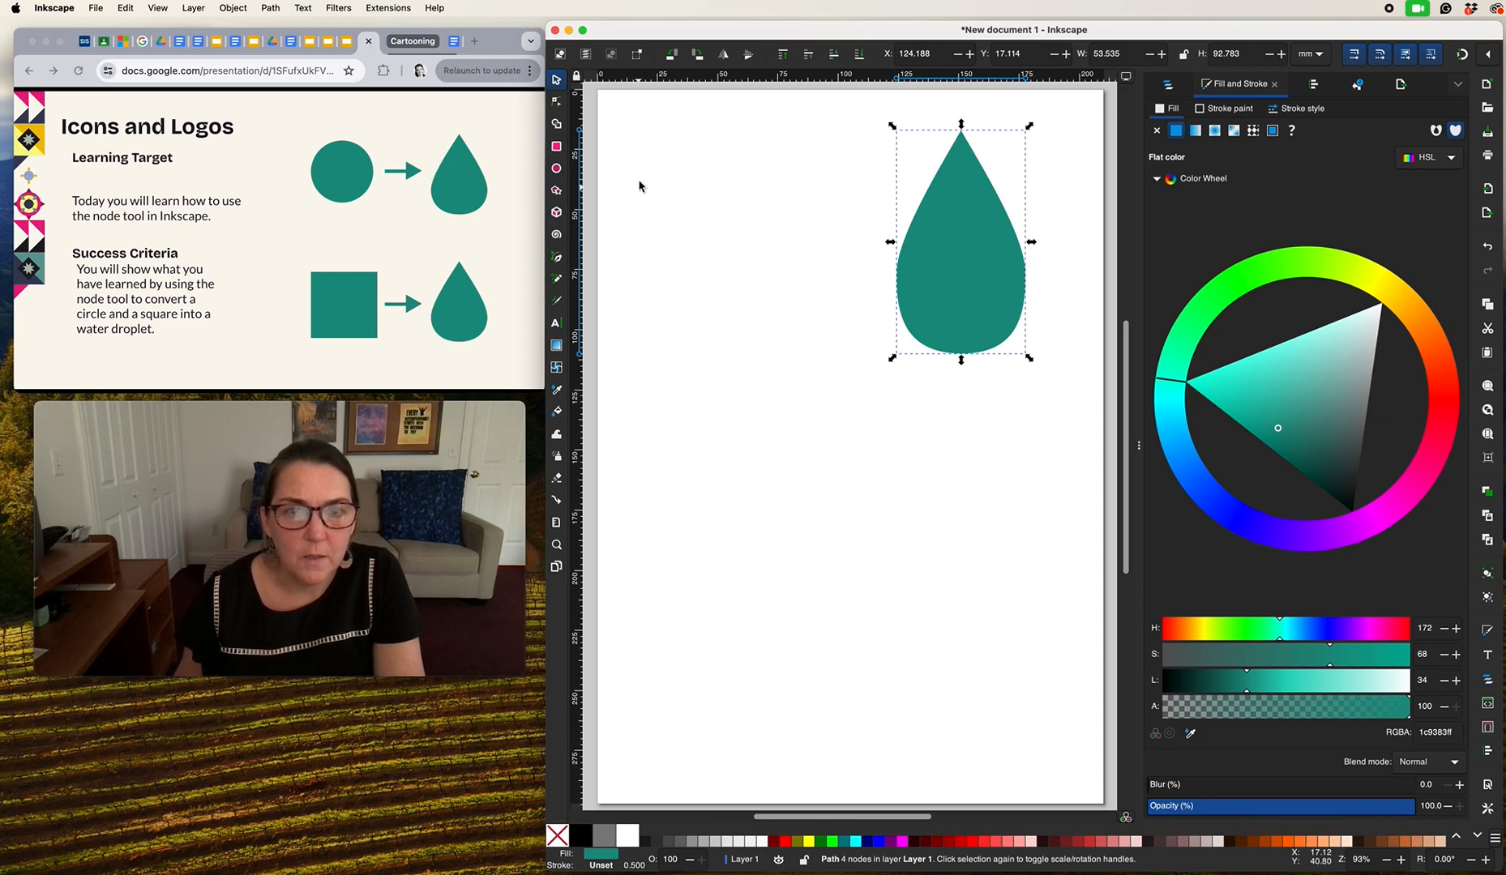
Step: Draw a square about 70 mm wide on the lower left part of the page and convert it to a path
click(557, 147)
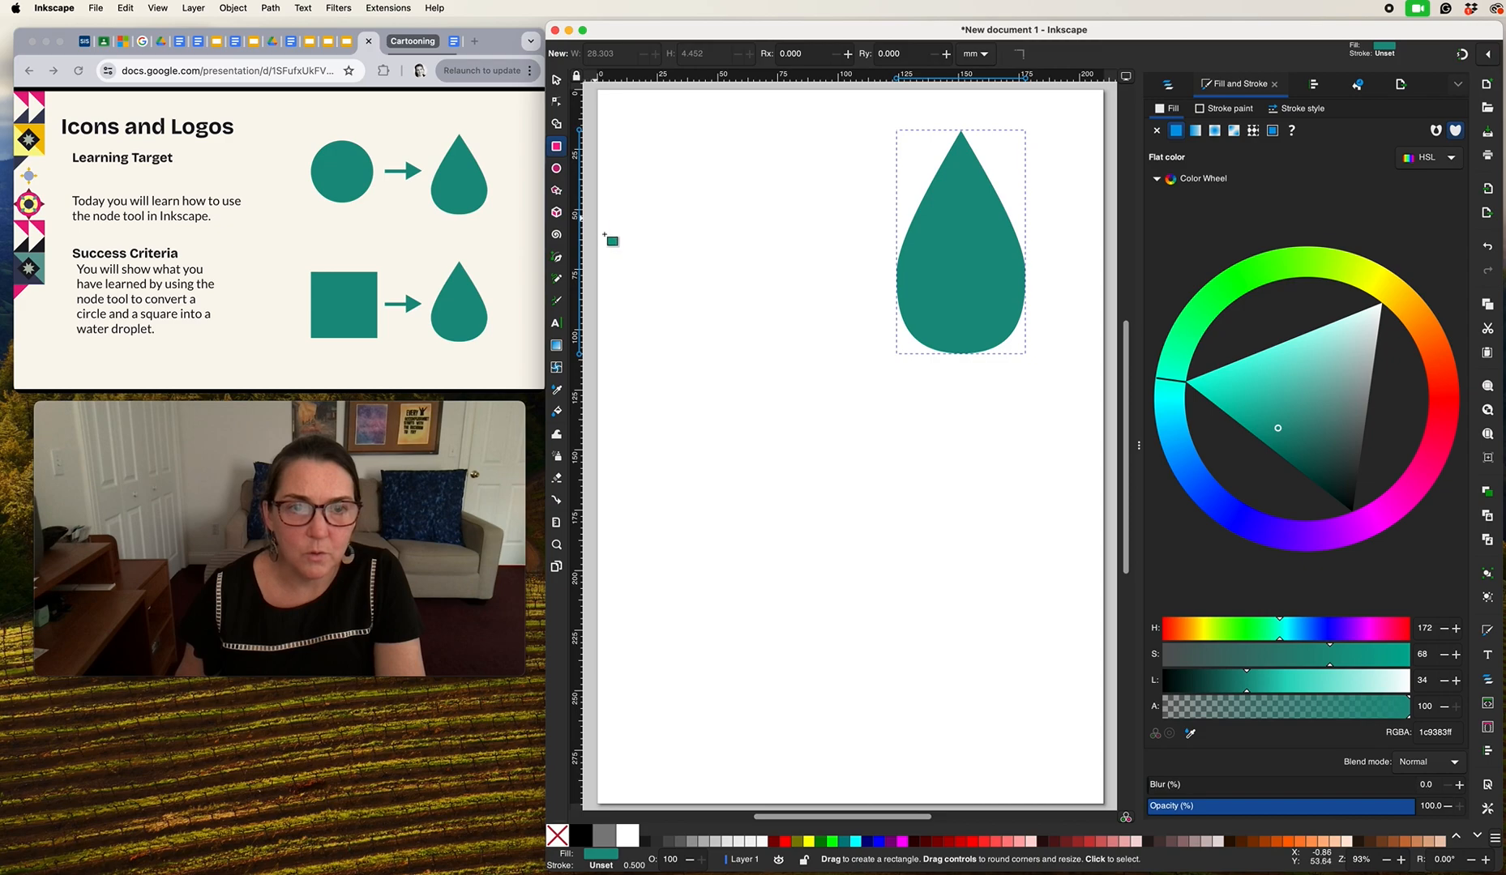
drag(668, 456, 838, 639)
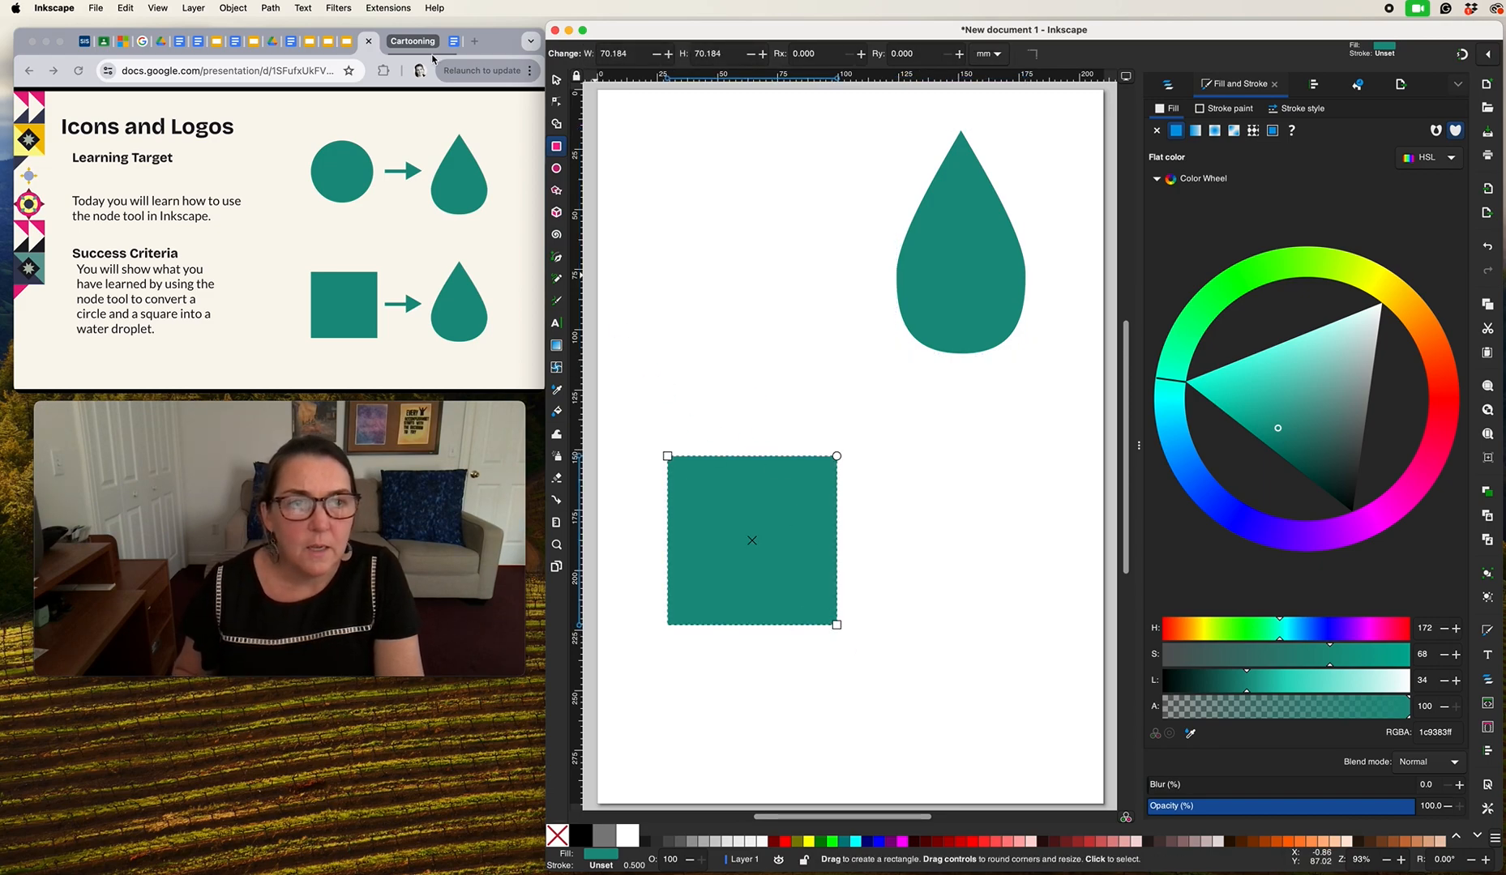
click(274, 11)
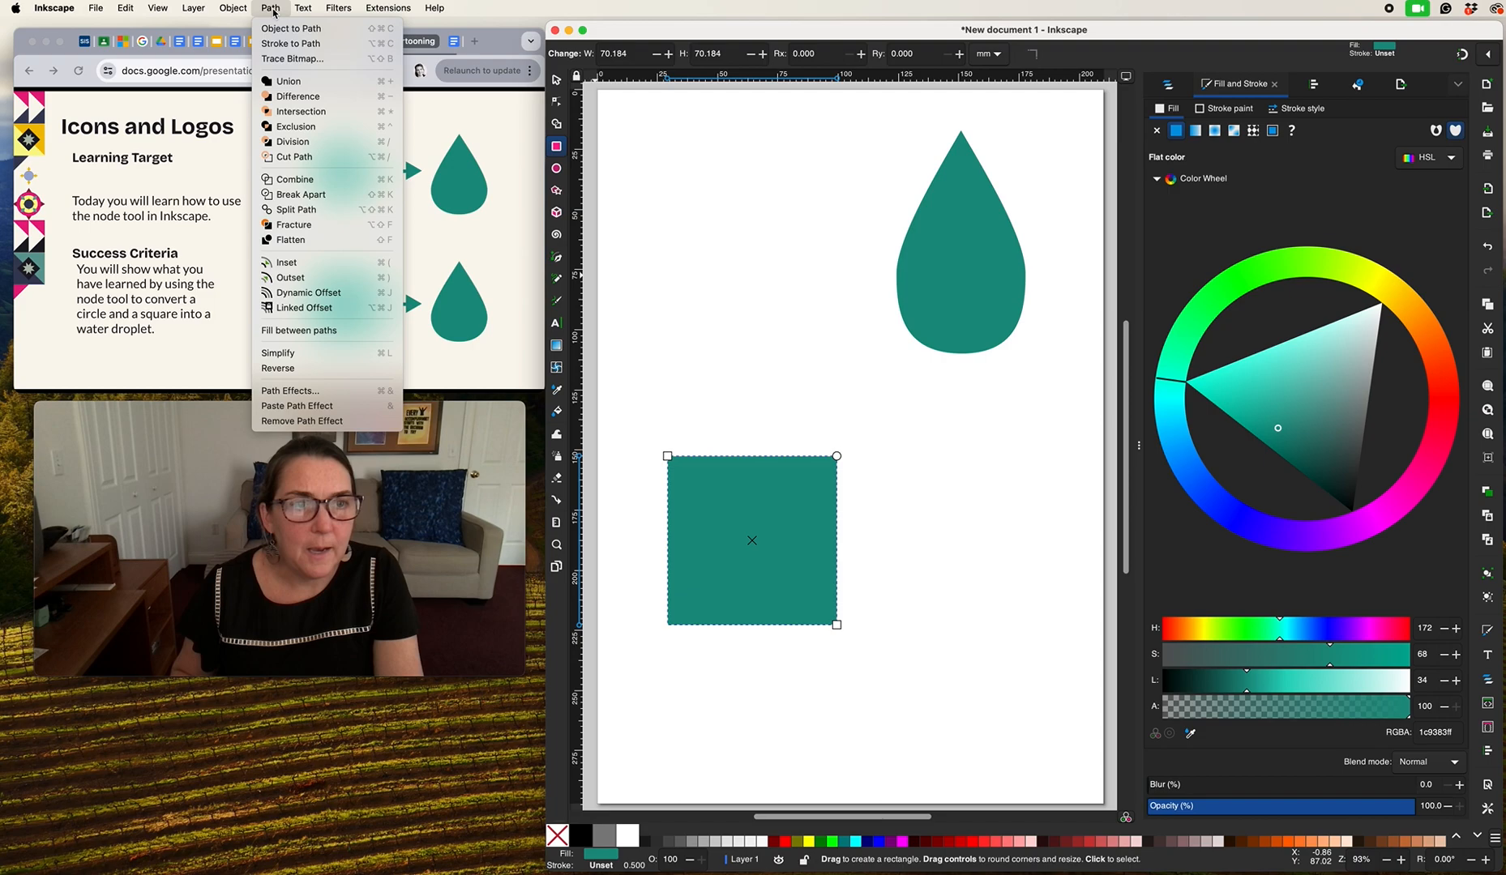
click(284, 33)
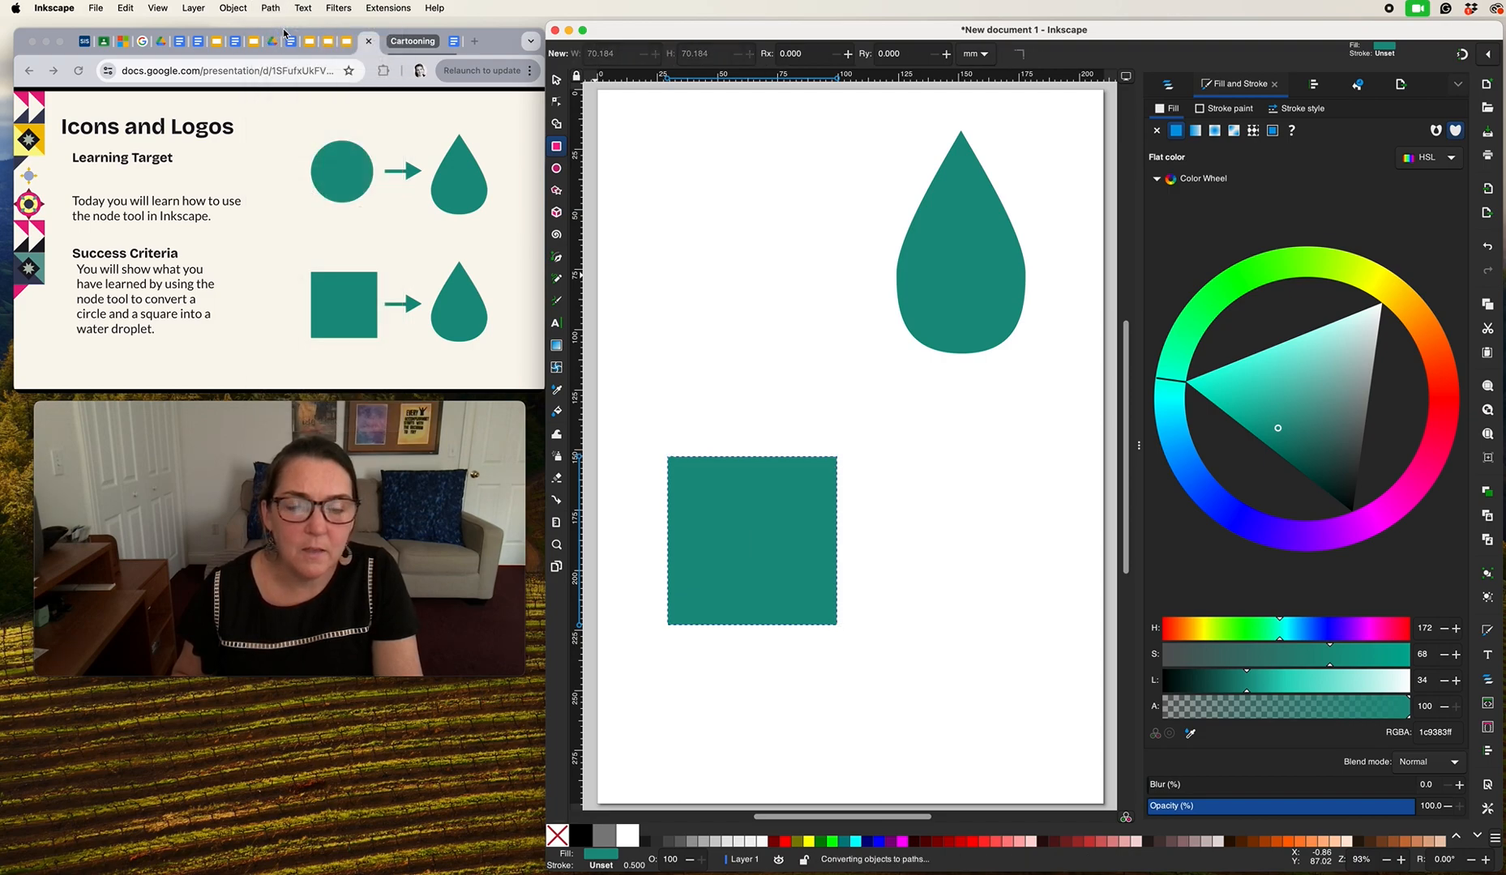
Step: Show the square path's corner nodes with the Node tool and examine them up close
click(556, 103)
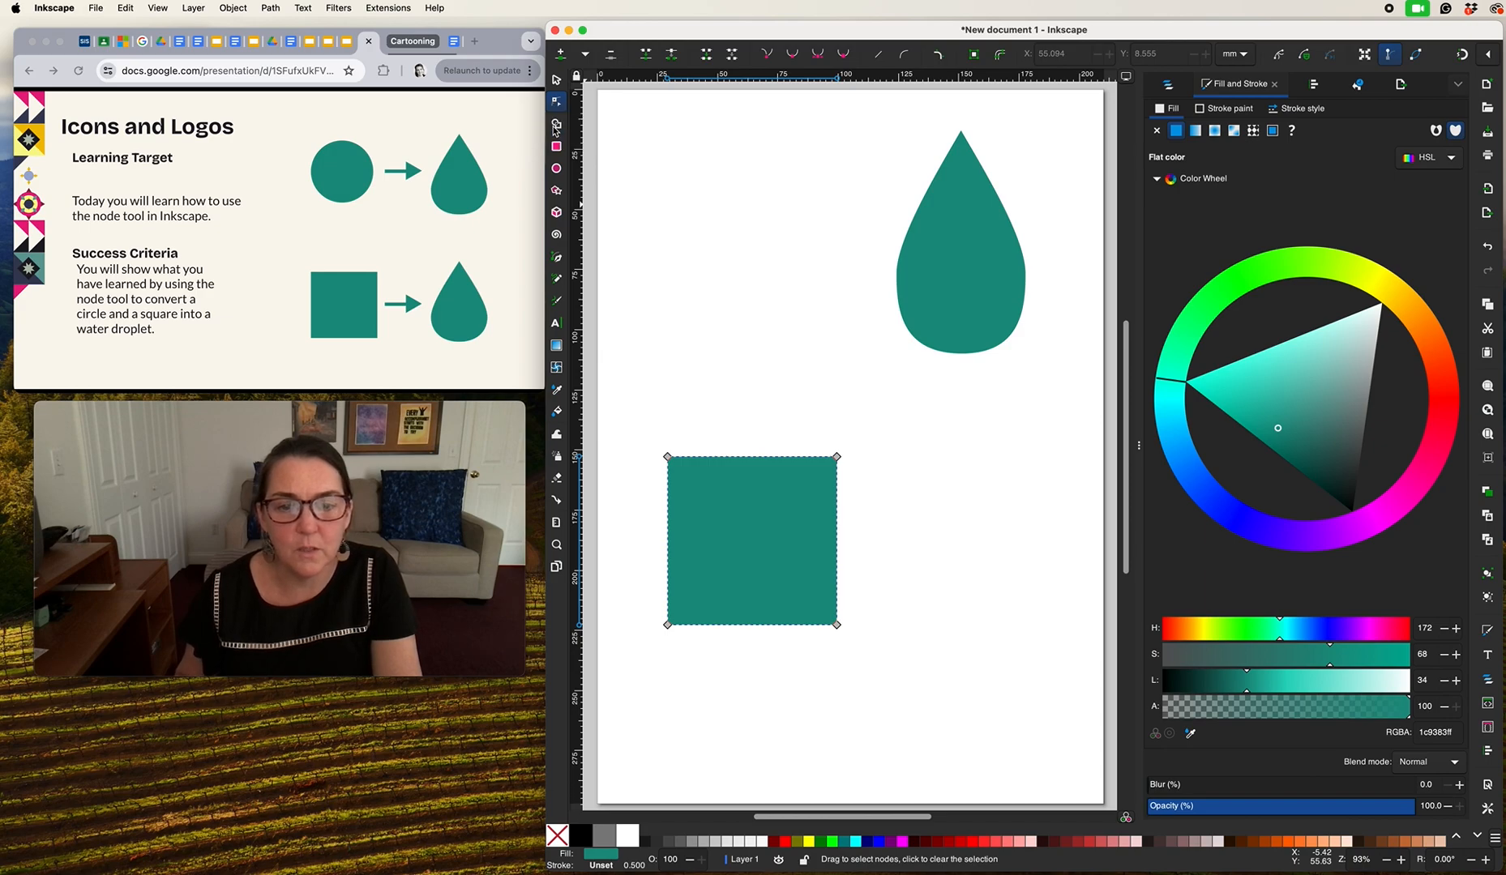
key(plus)
key(plus)
key(plus)
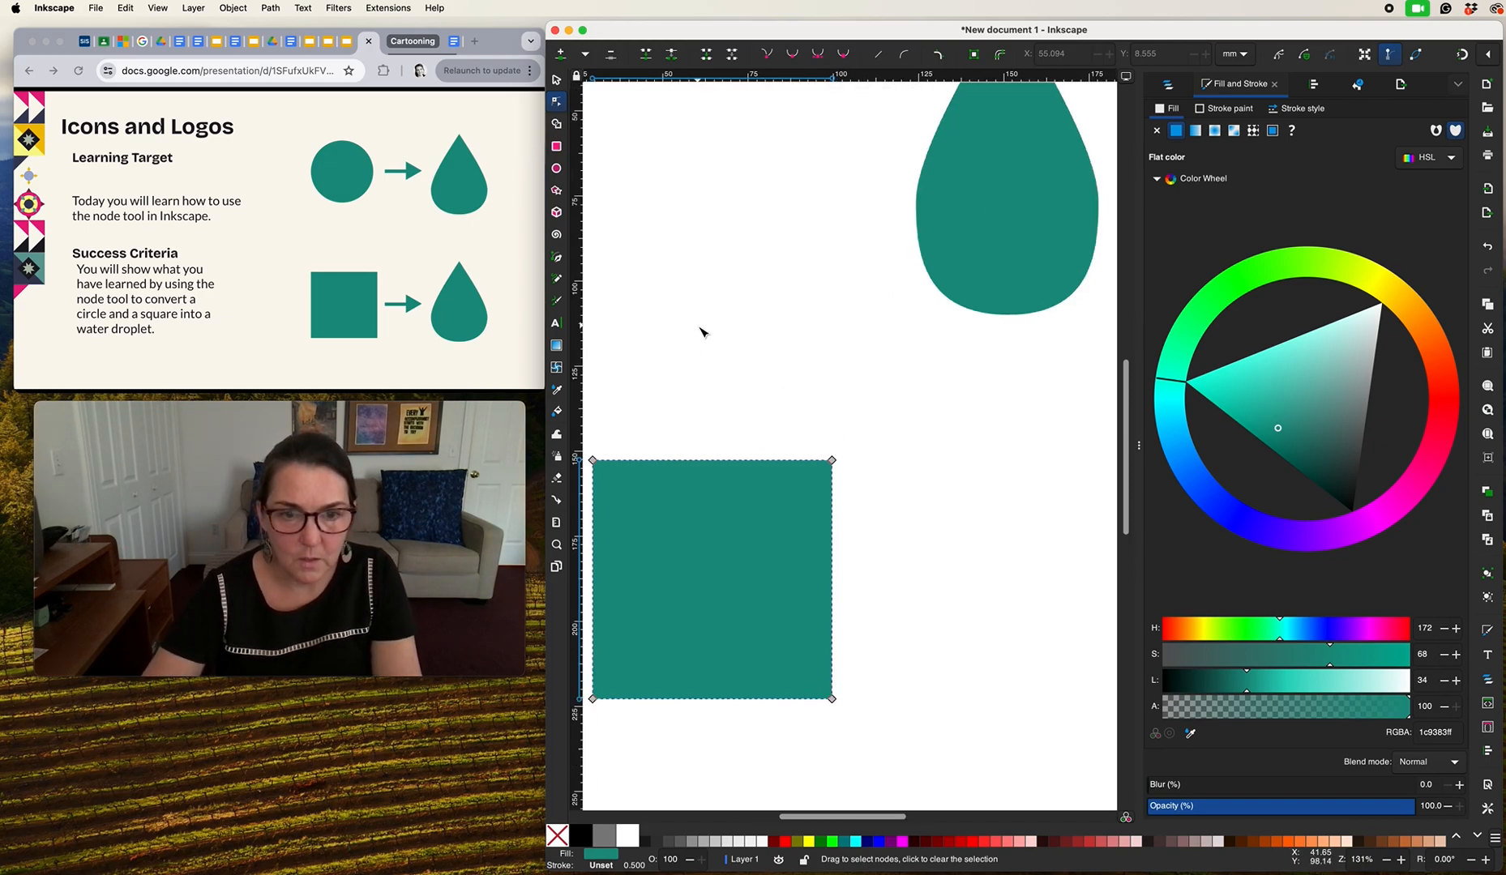
scroll(701, 333, right, 2)
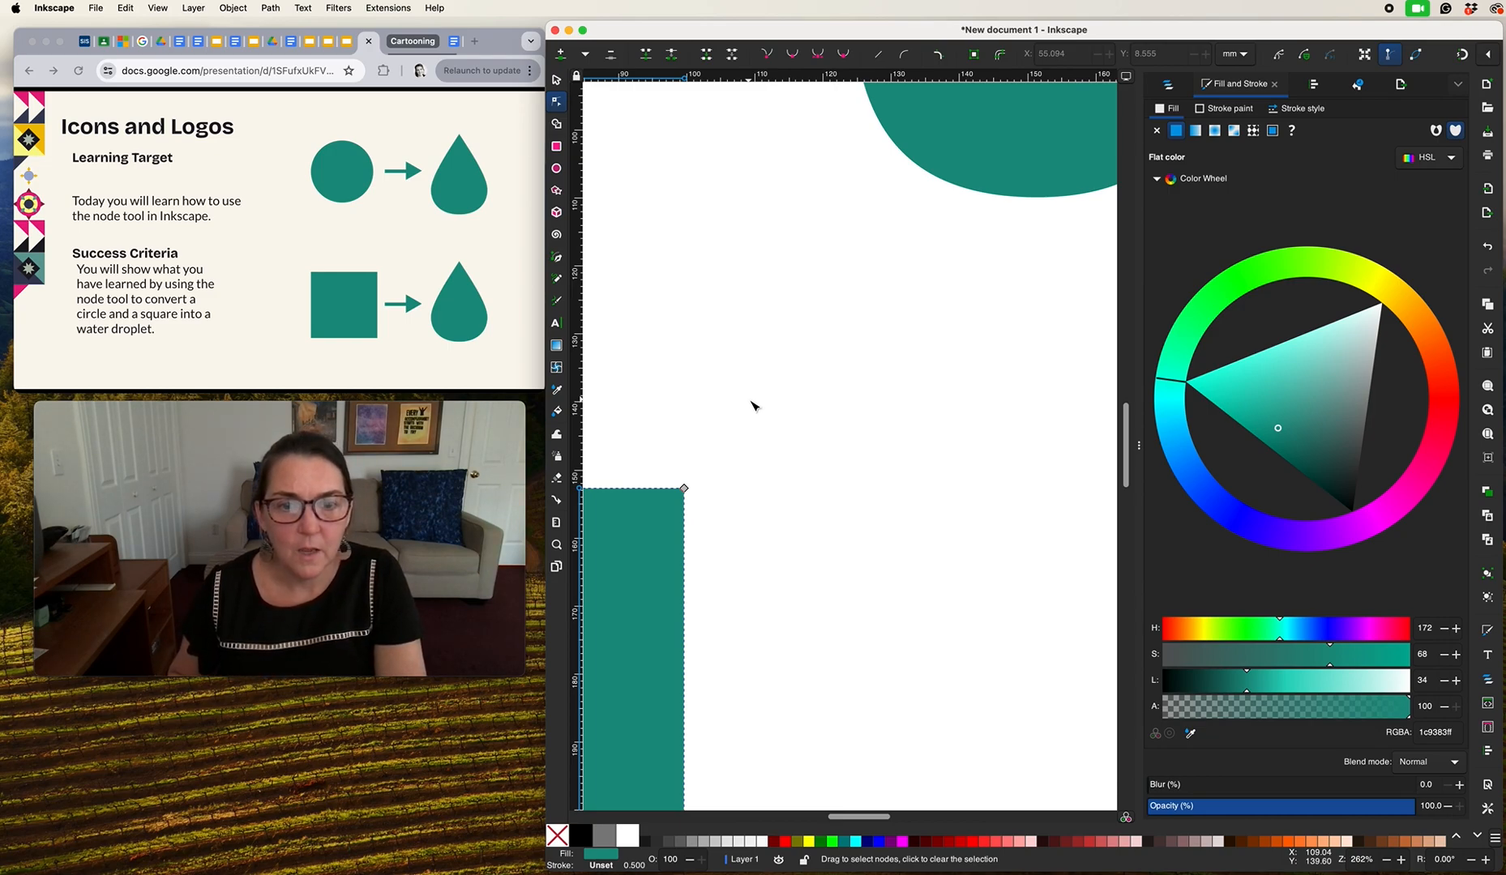
drag(752, 405, 1098, 279)
drag(962, 226, 1041, 179)
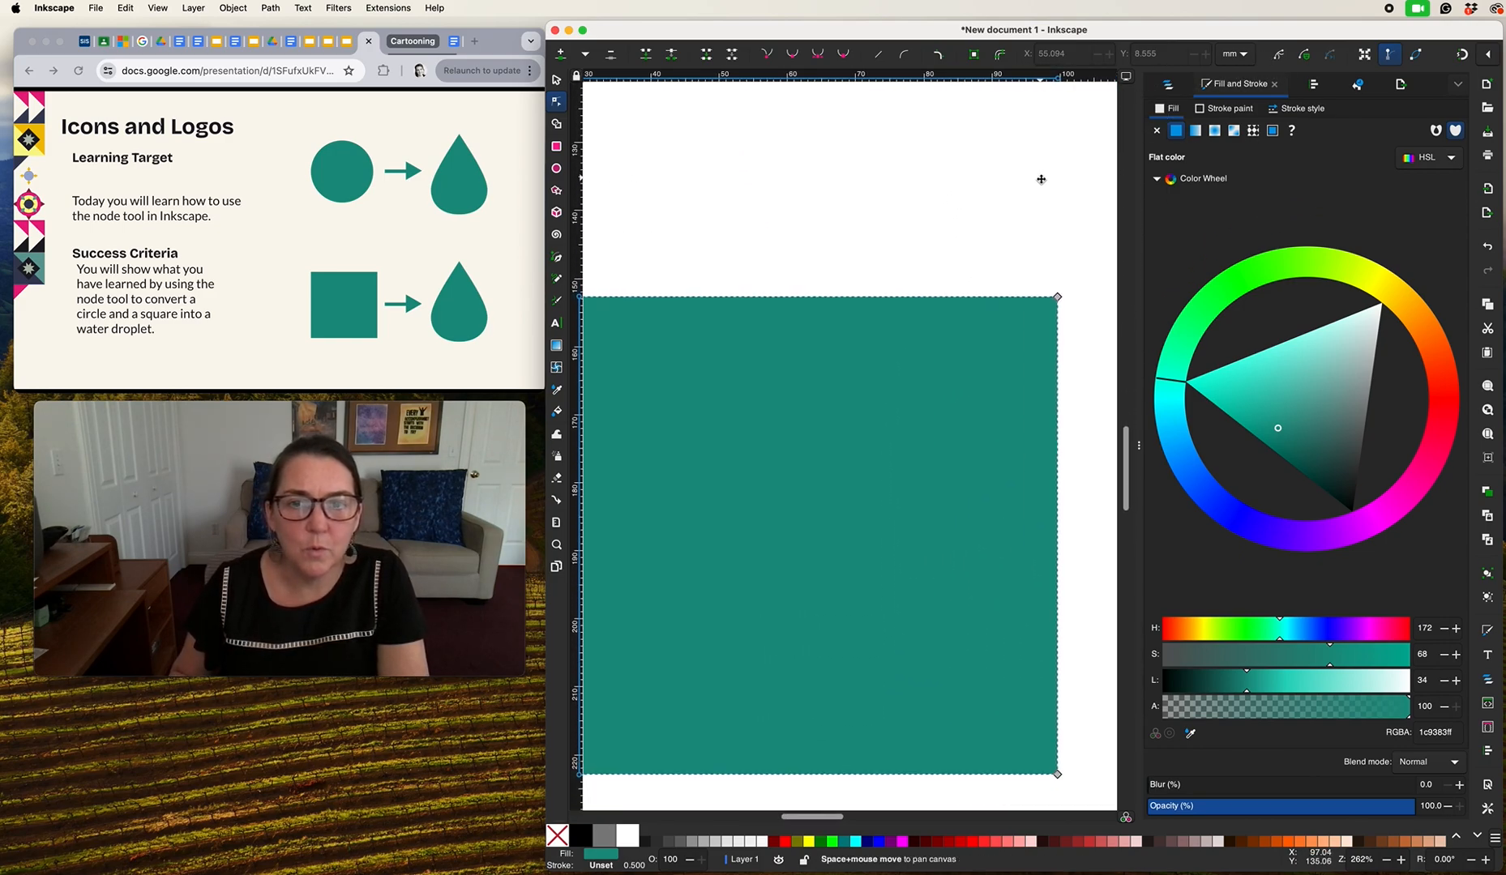
click(1042, 185)
key(minus)
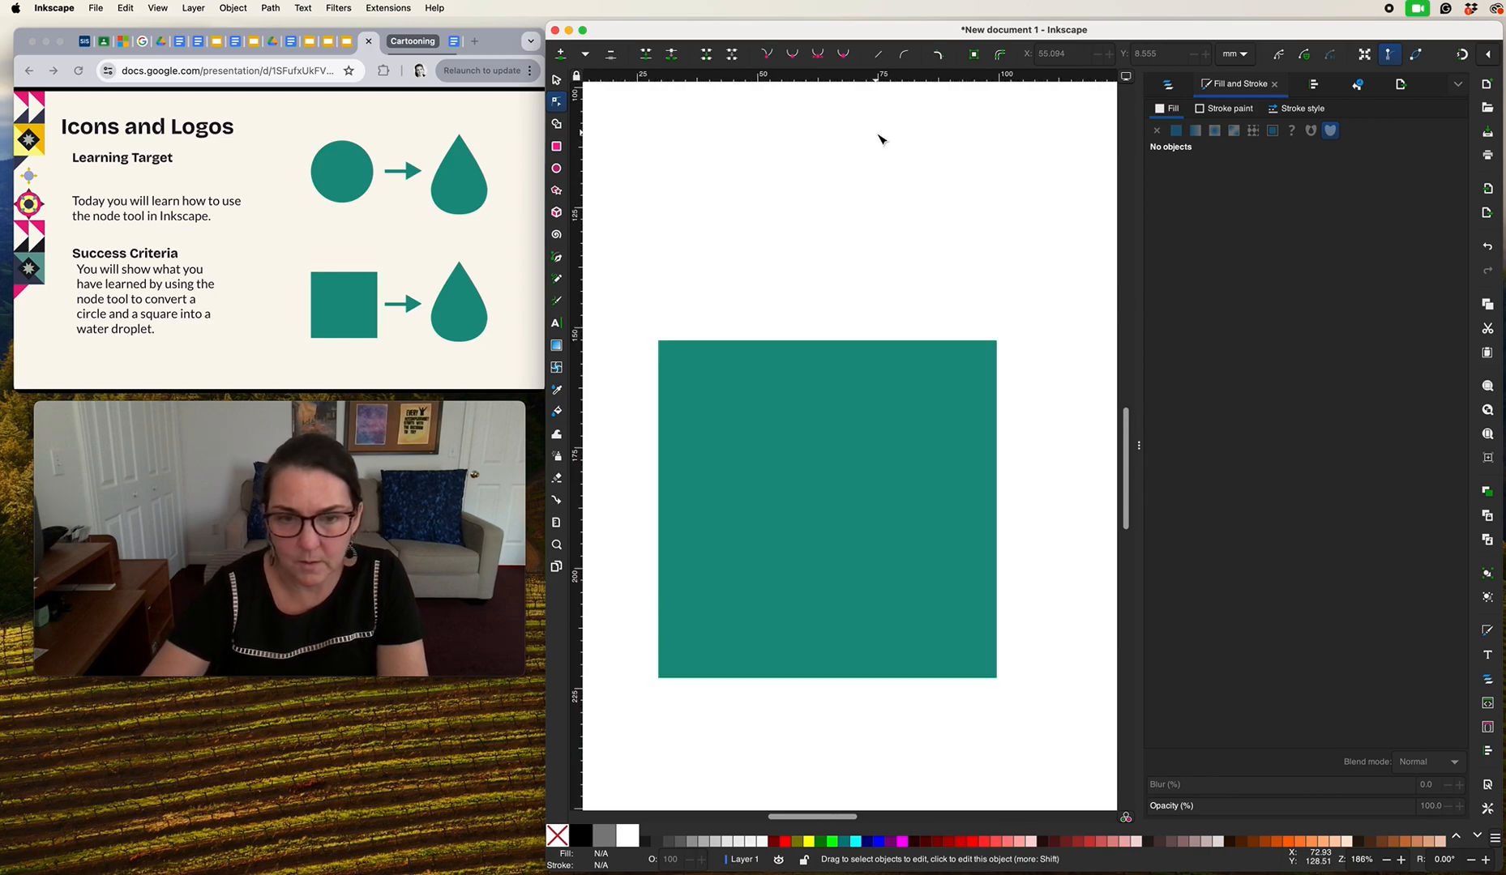
click(783, 387)
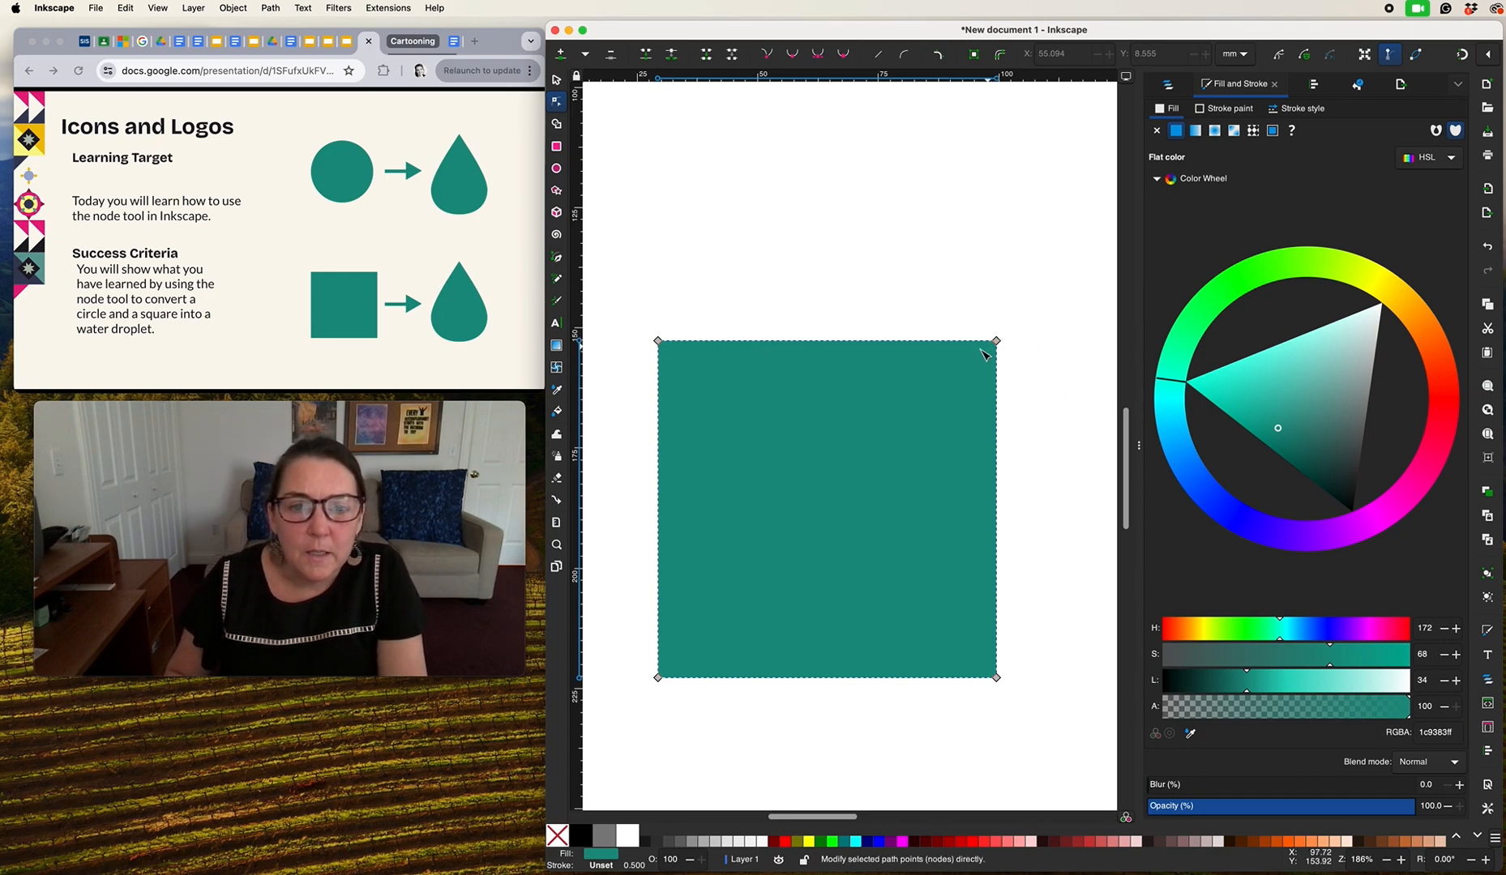
Step: Rotate the square 45° into a diamond and move it to about X 20.4, Y 129.8 mm
click(556, 80)
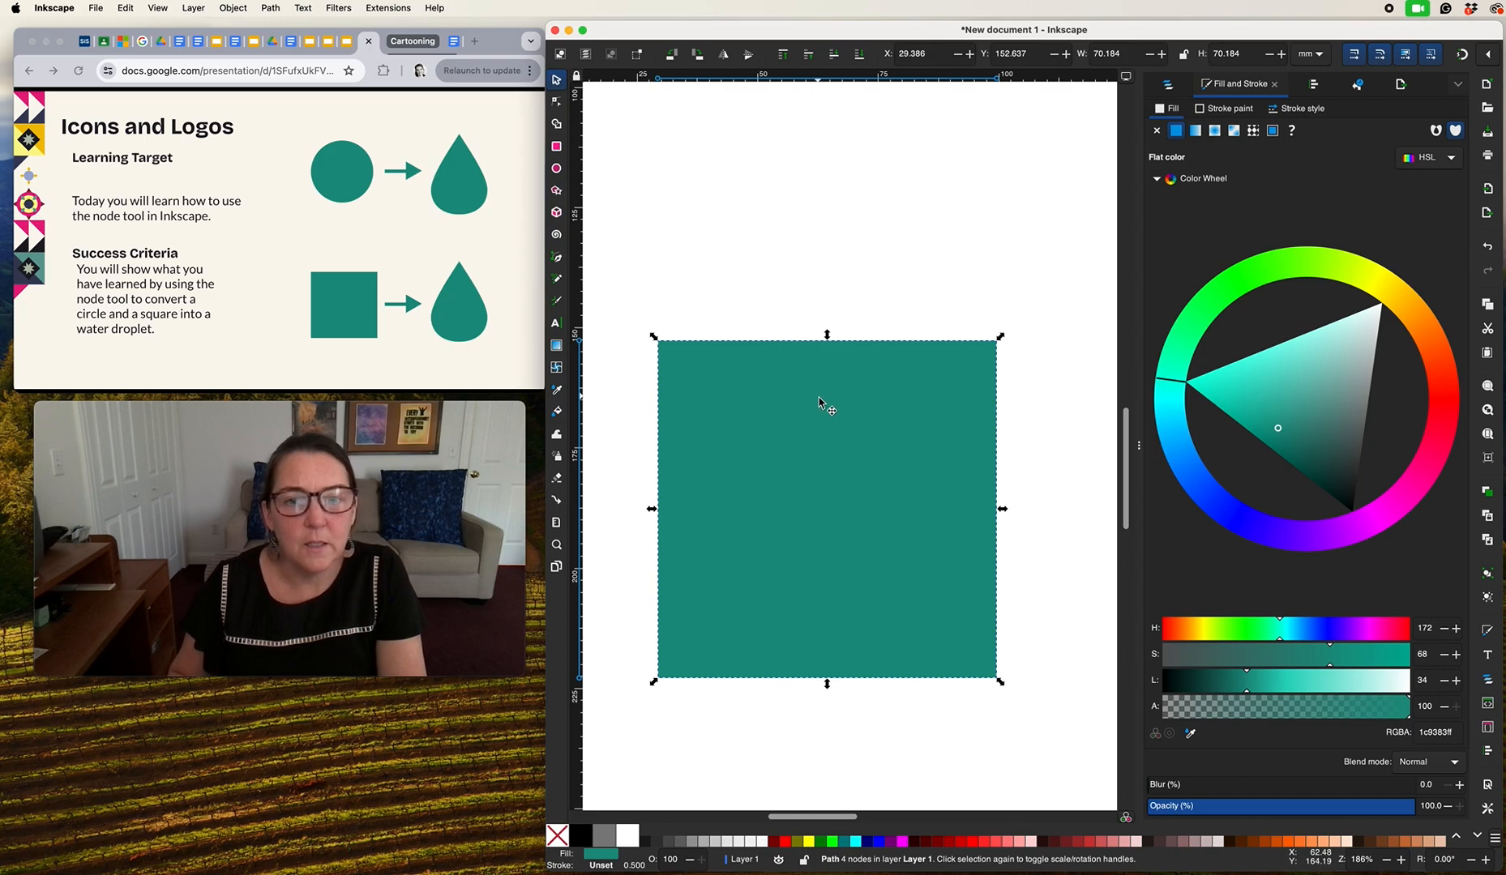
click(828, 475)
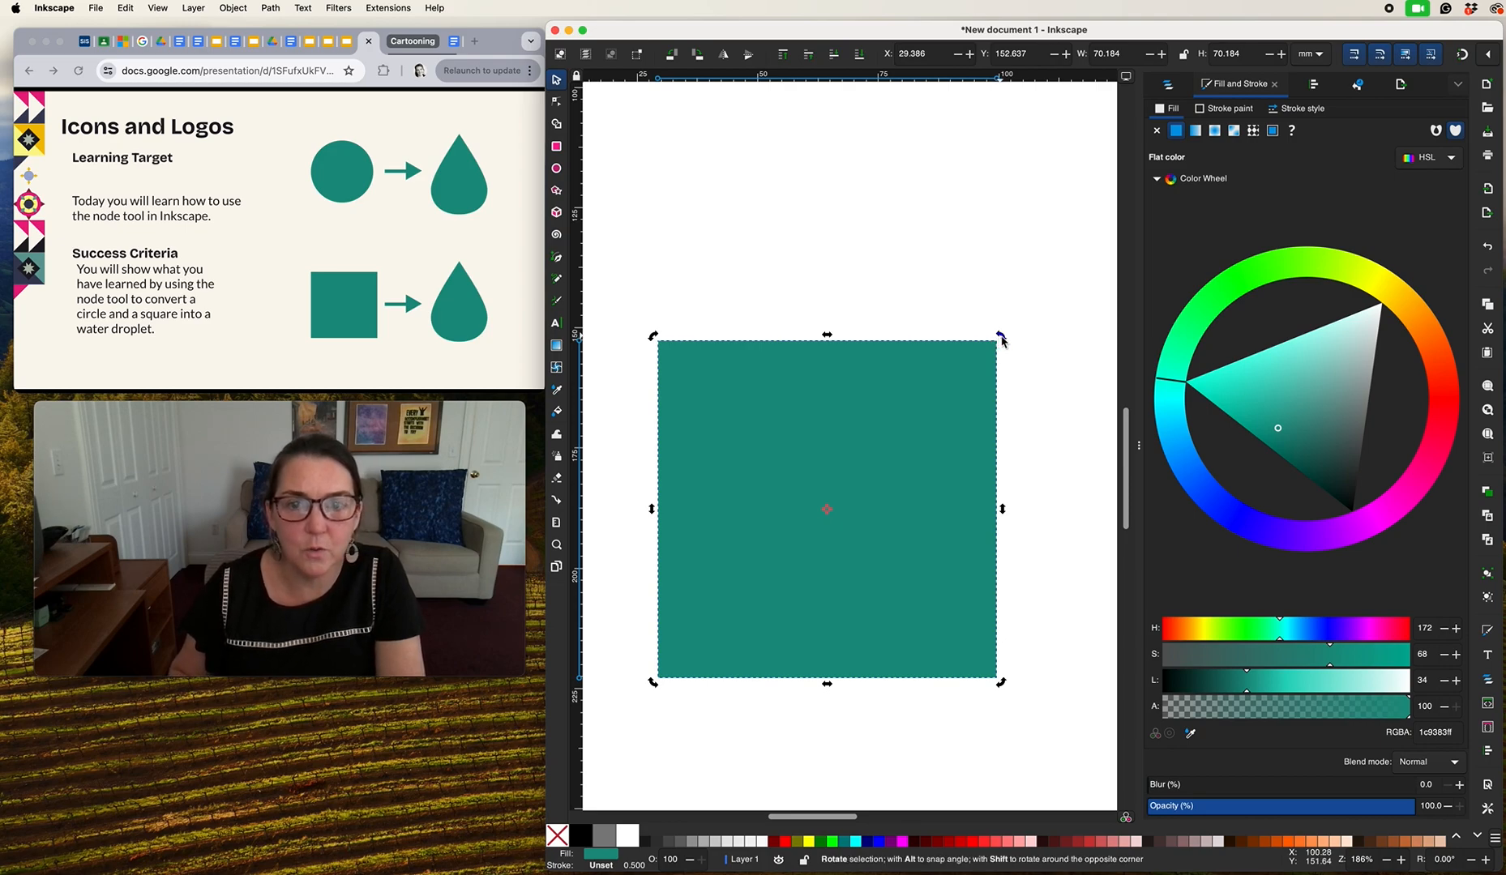
key(ctrl)
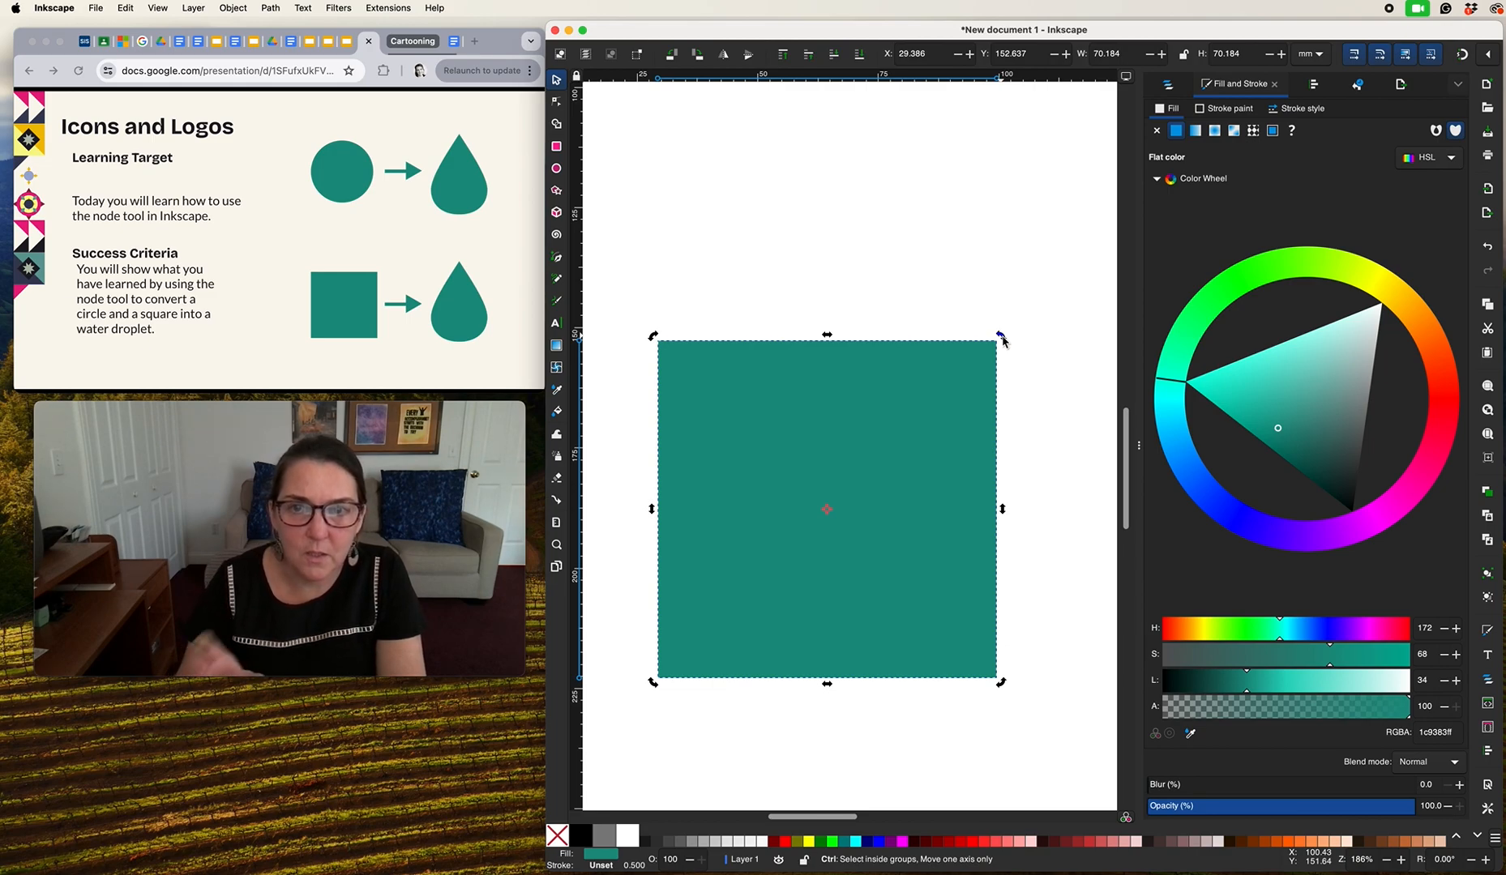
drag(1002, 336, 892, 228)
click(1041, 301)
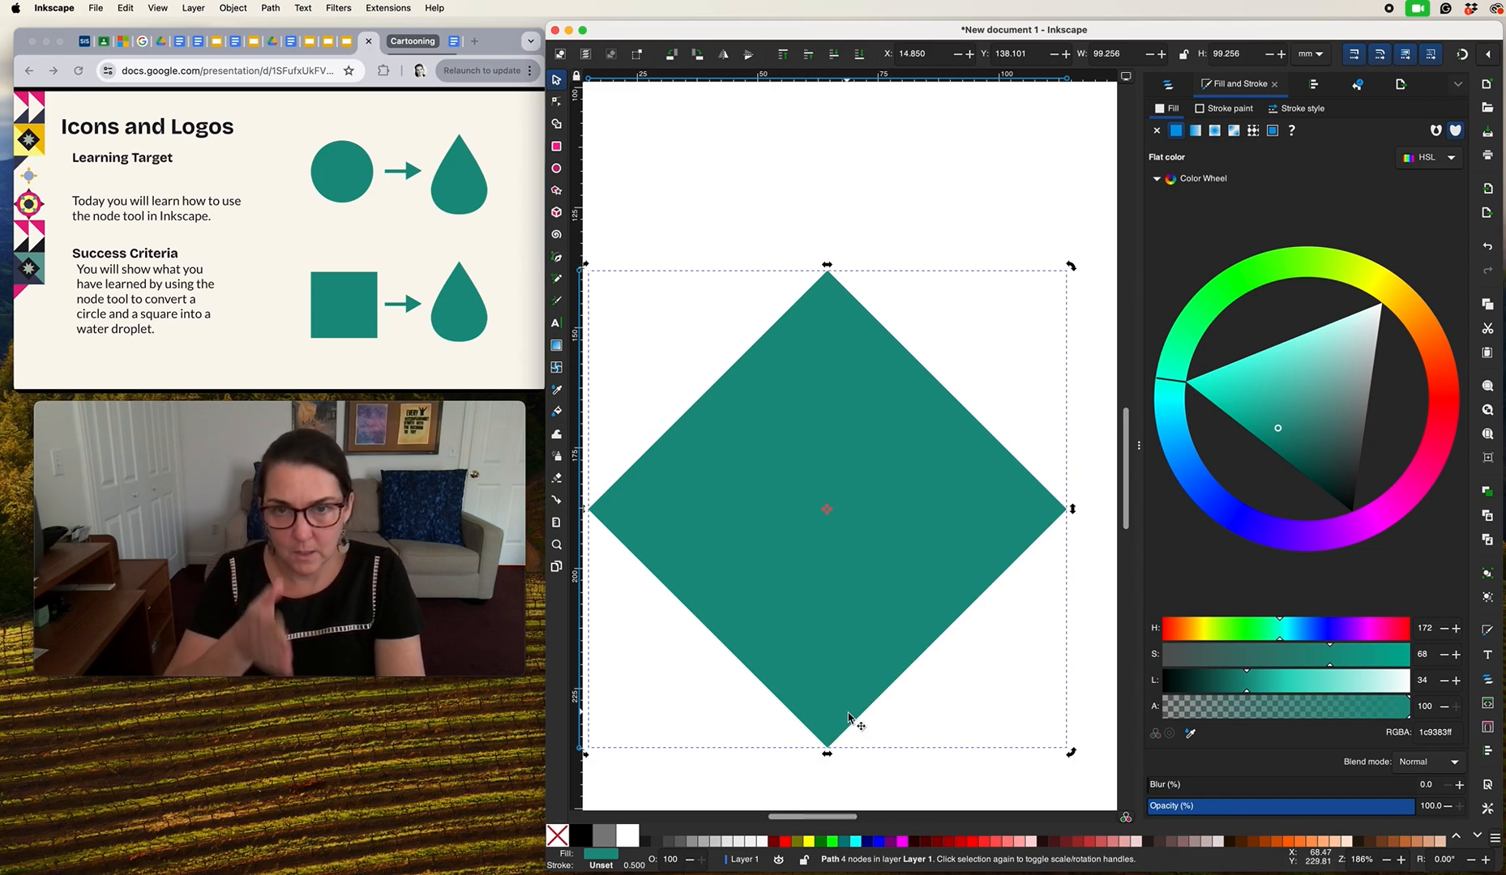
drag(843, 636, 859, 539)
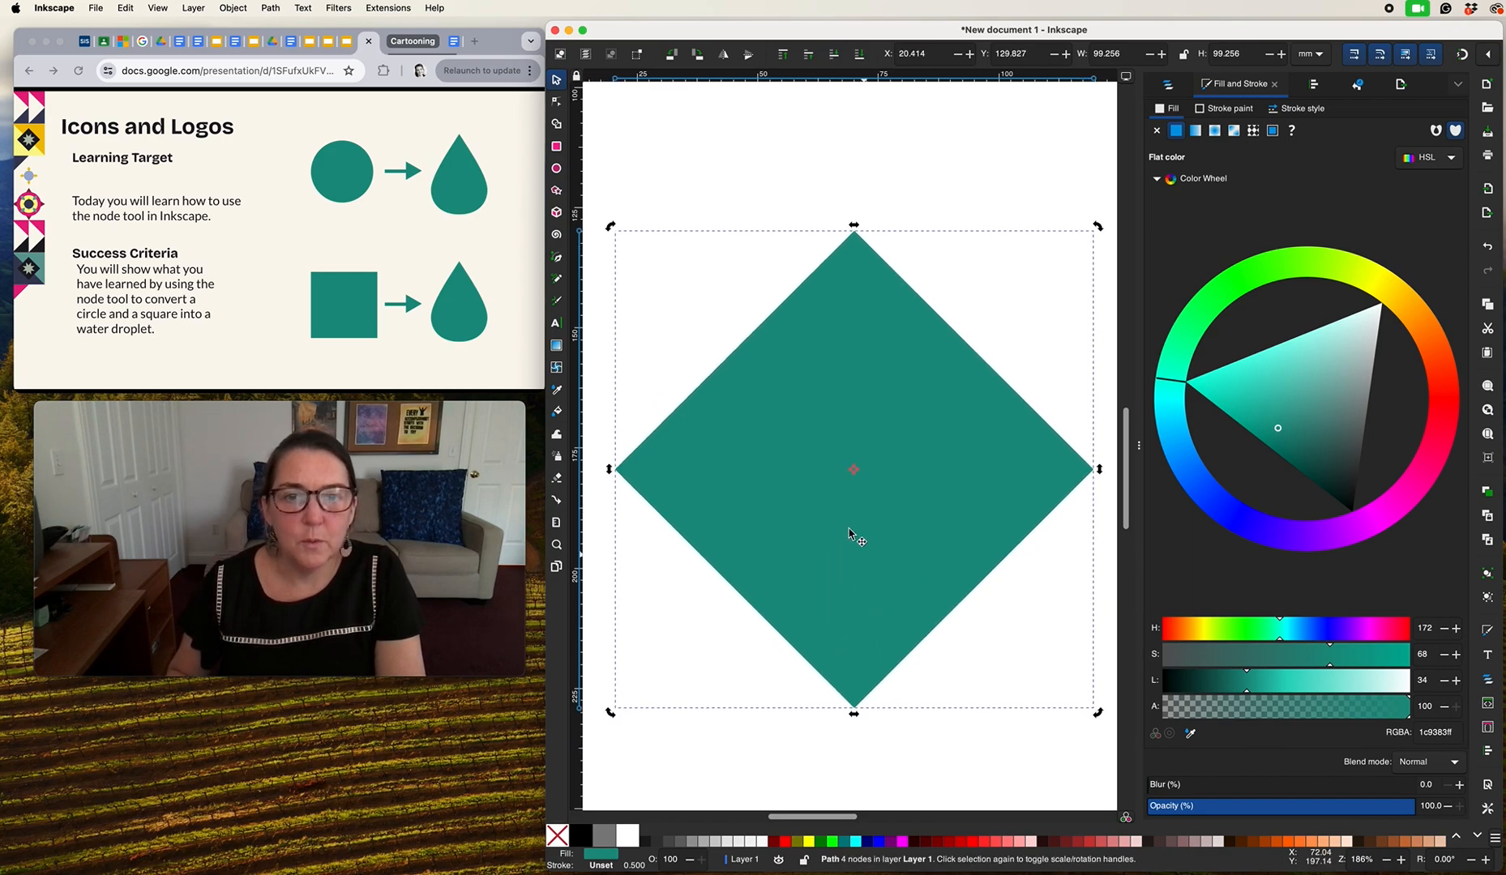
Step: Raise the diamond's top node straight up to Y 103.4 mm with the Node tool
key(minus)
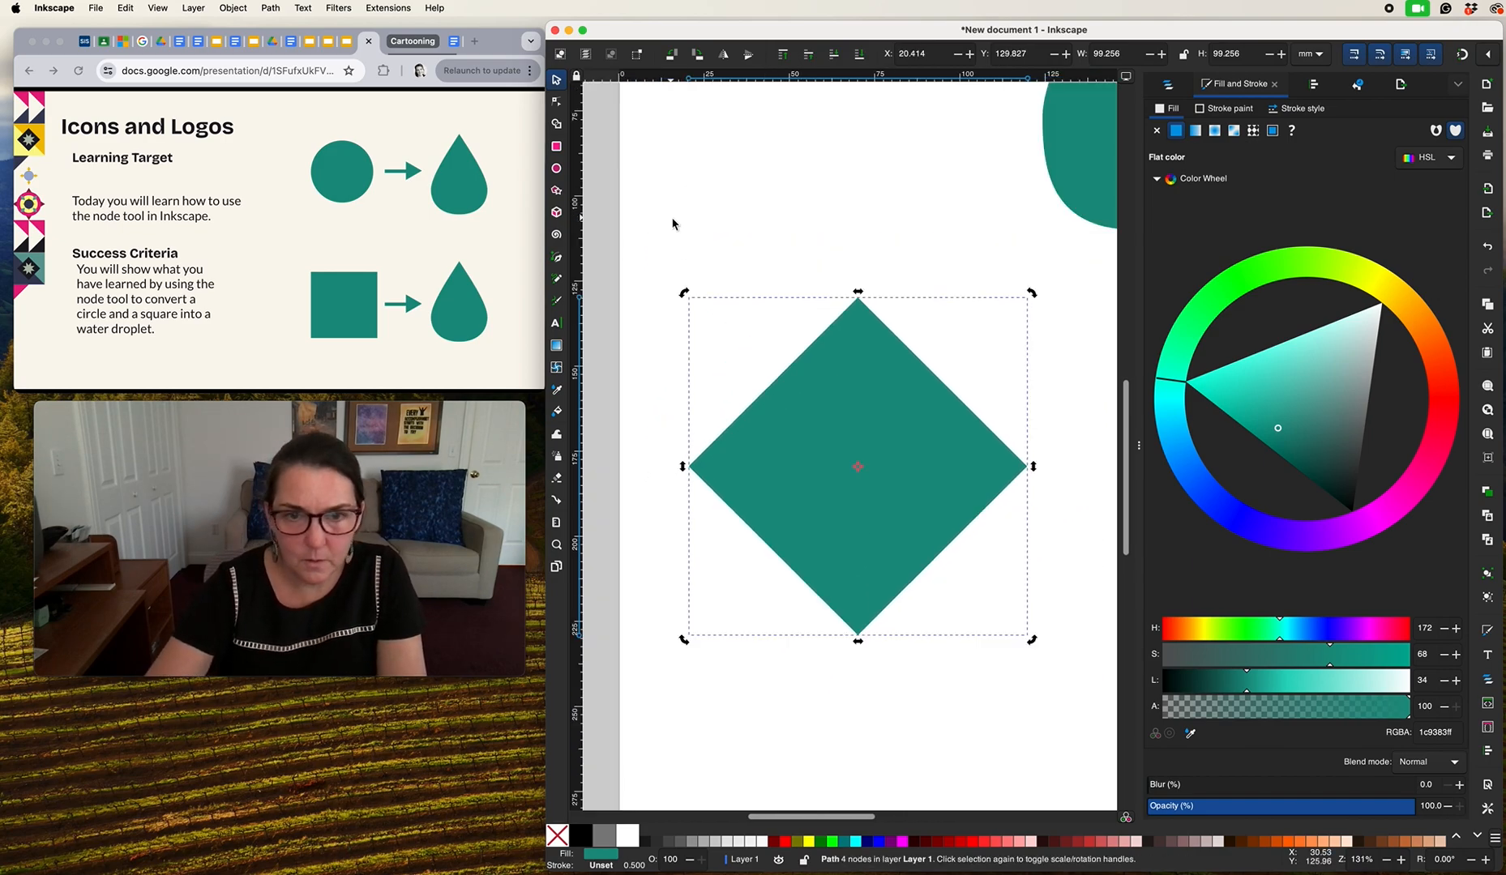
click(557, 104)
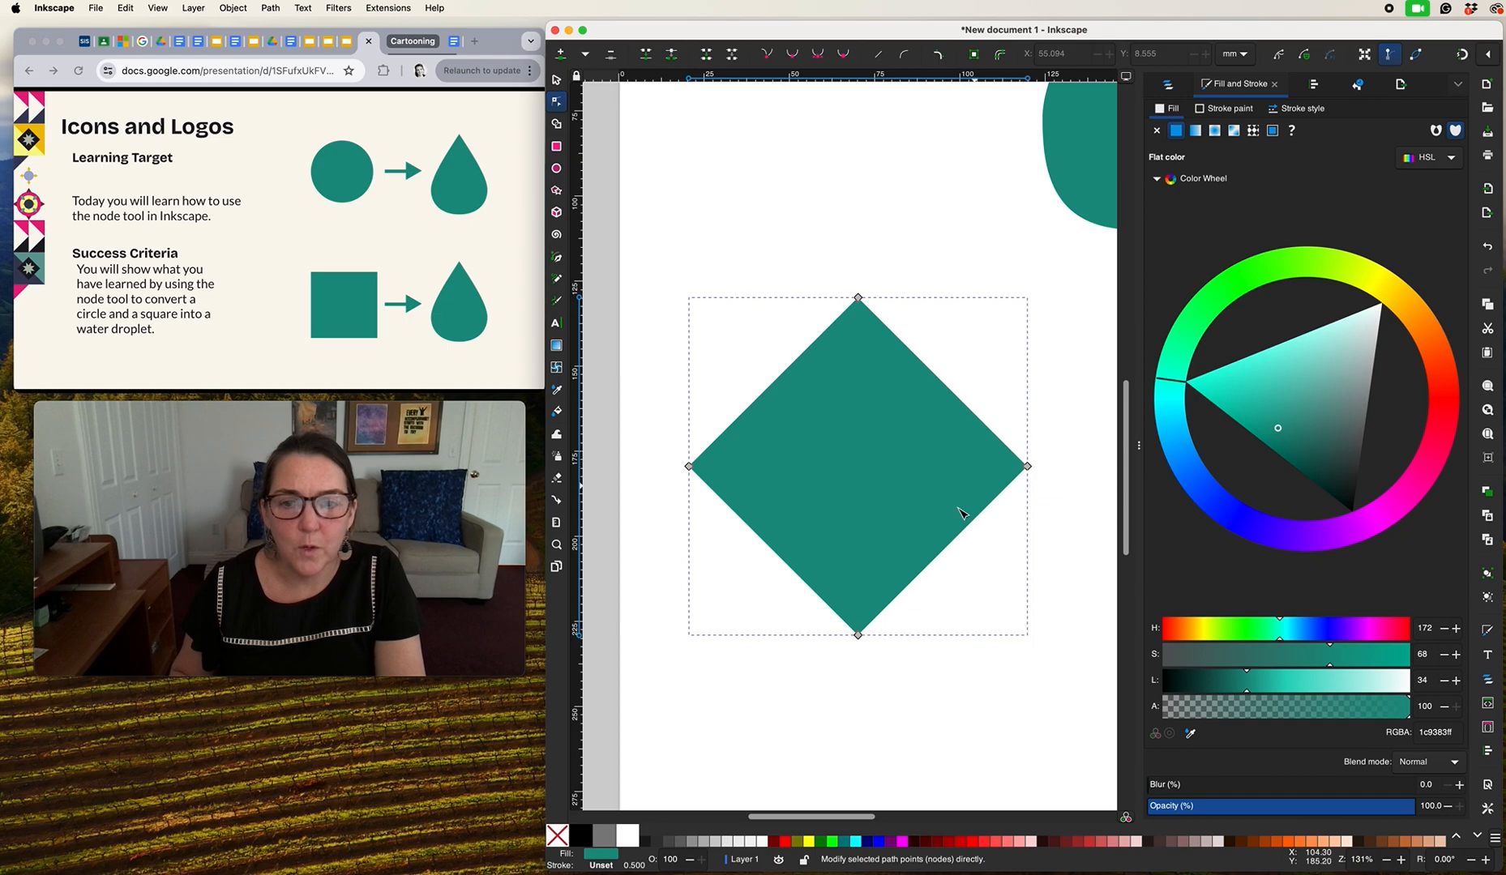
click(859, 297)
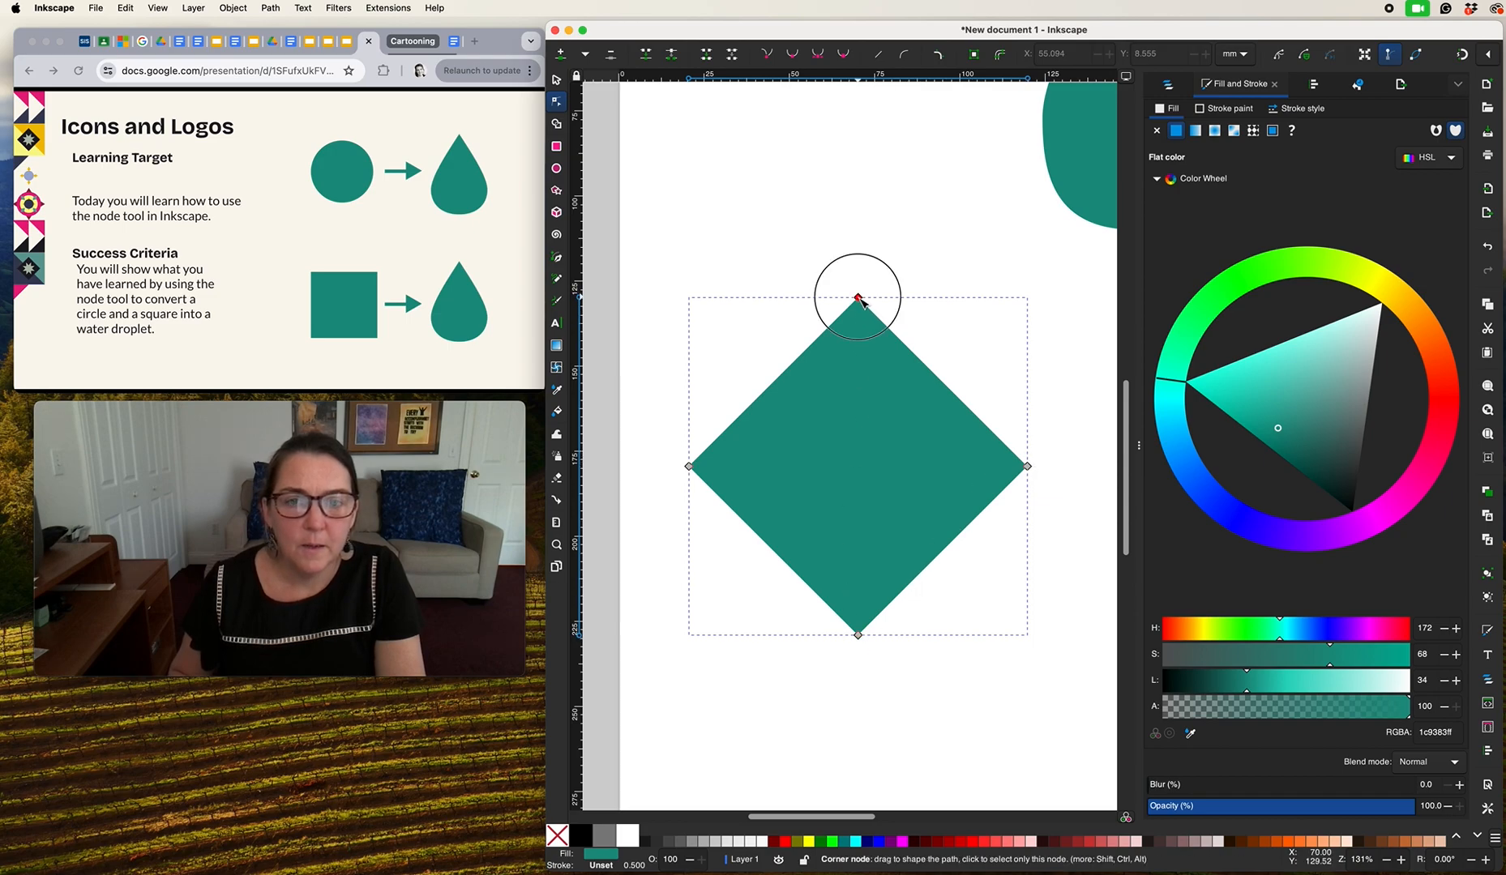
click(859, 299)
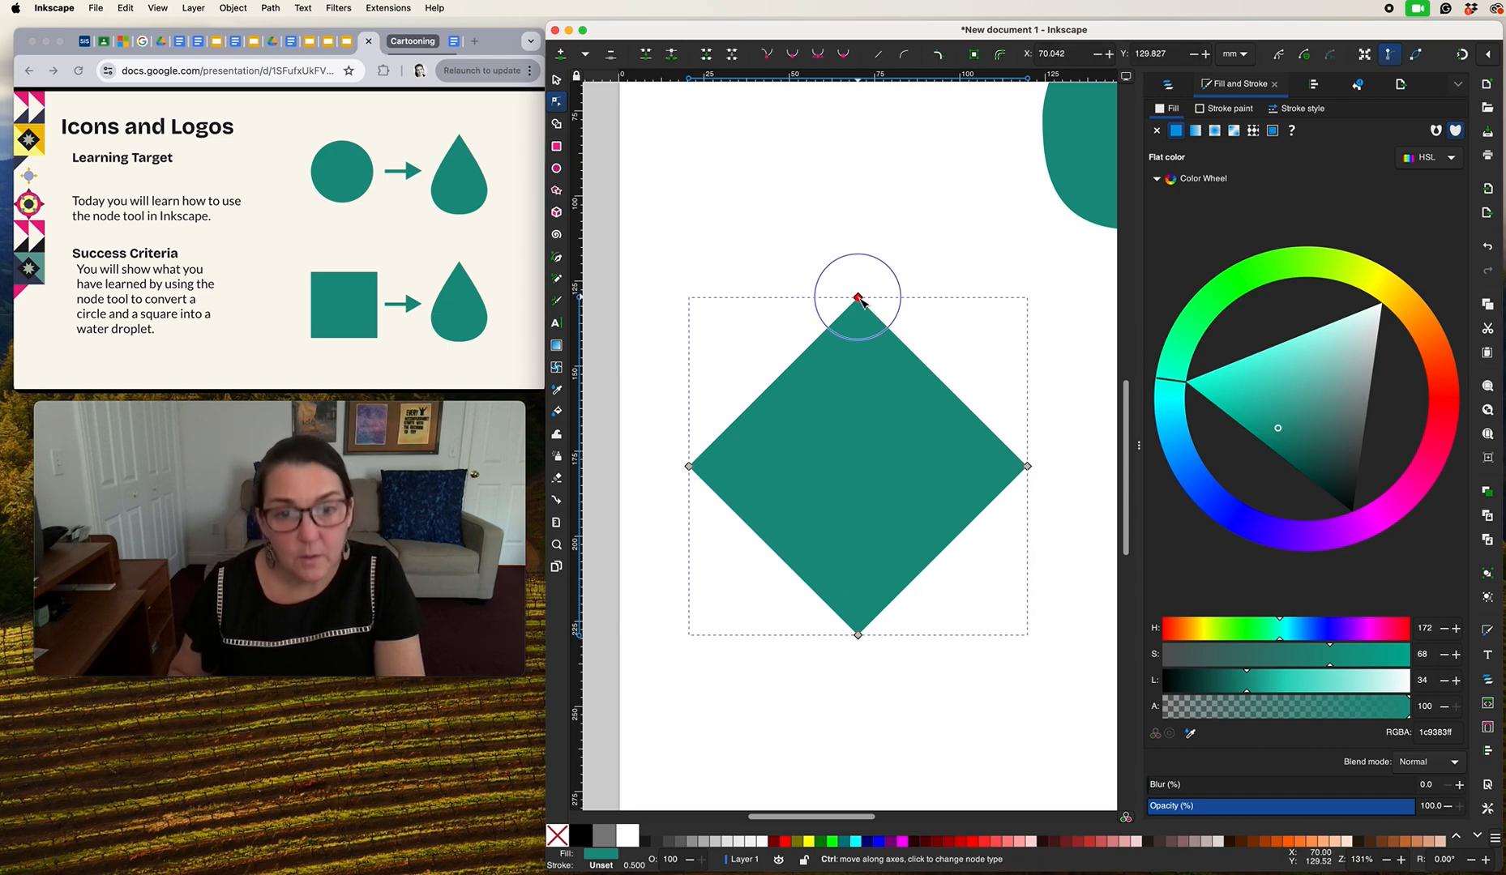
drag(862, 302, 864, 209)
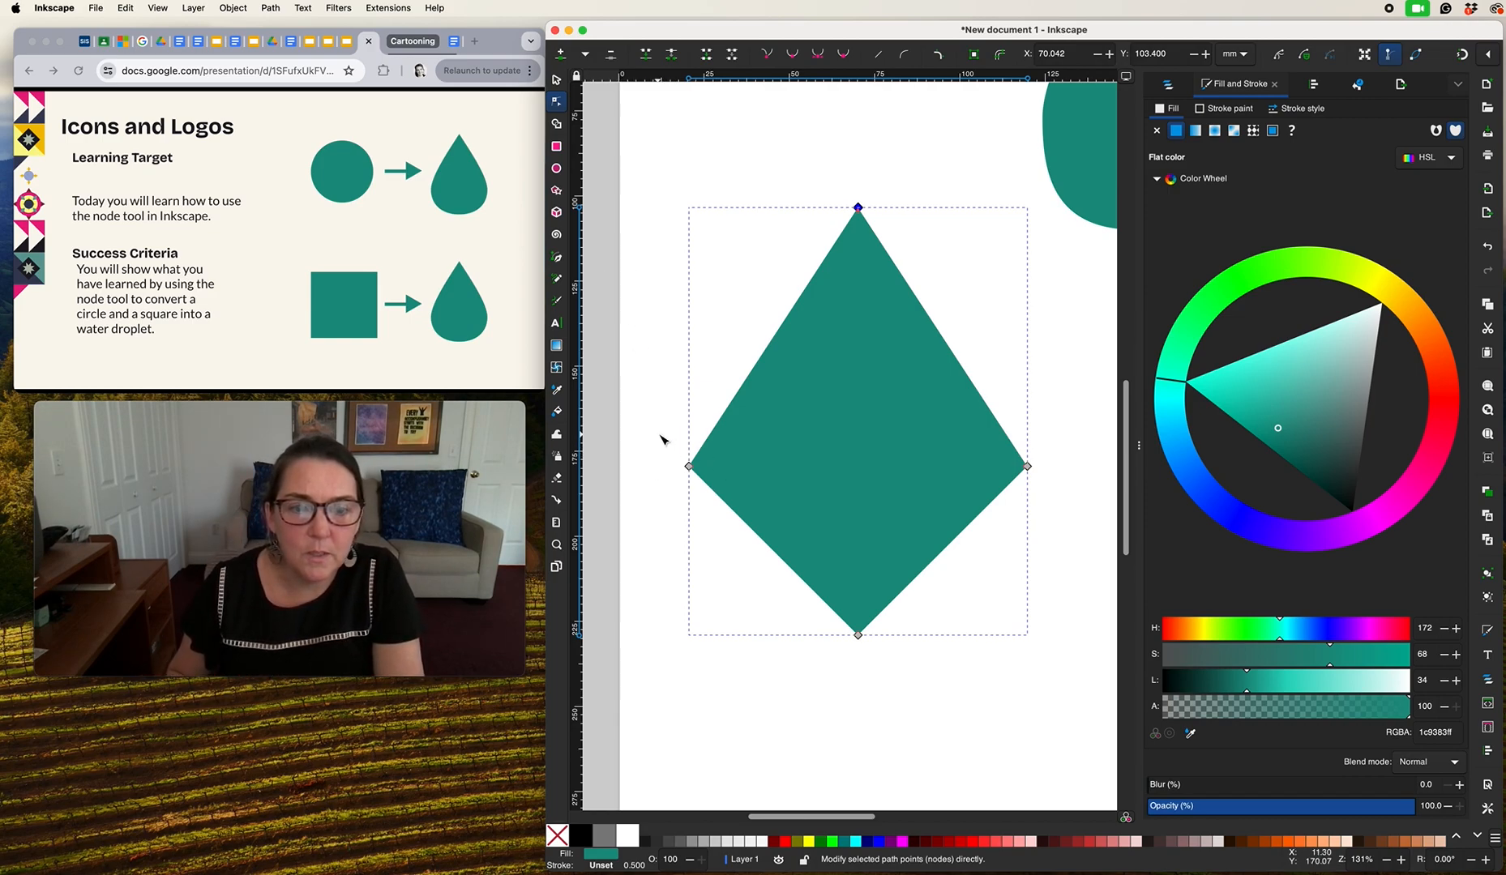
Step: Make the kite's two side nodes and its bottom node smooth, and deselect the shape
drag(655, 422, 1066, 666)
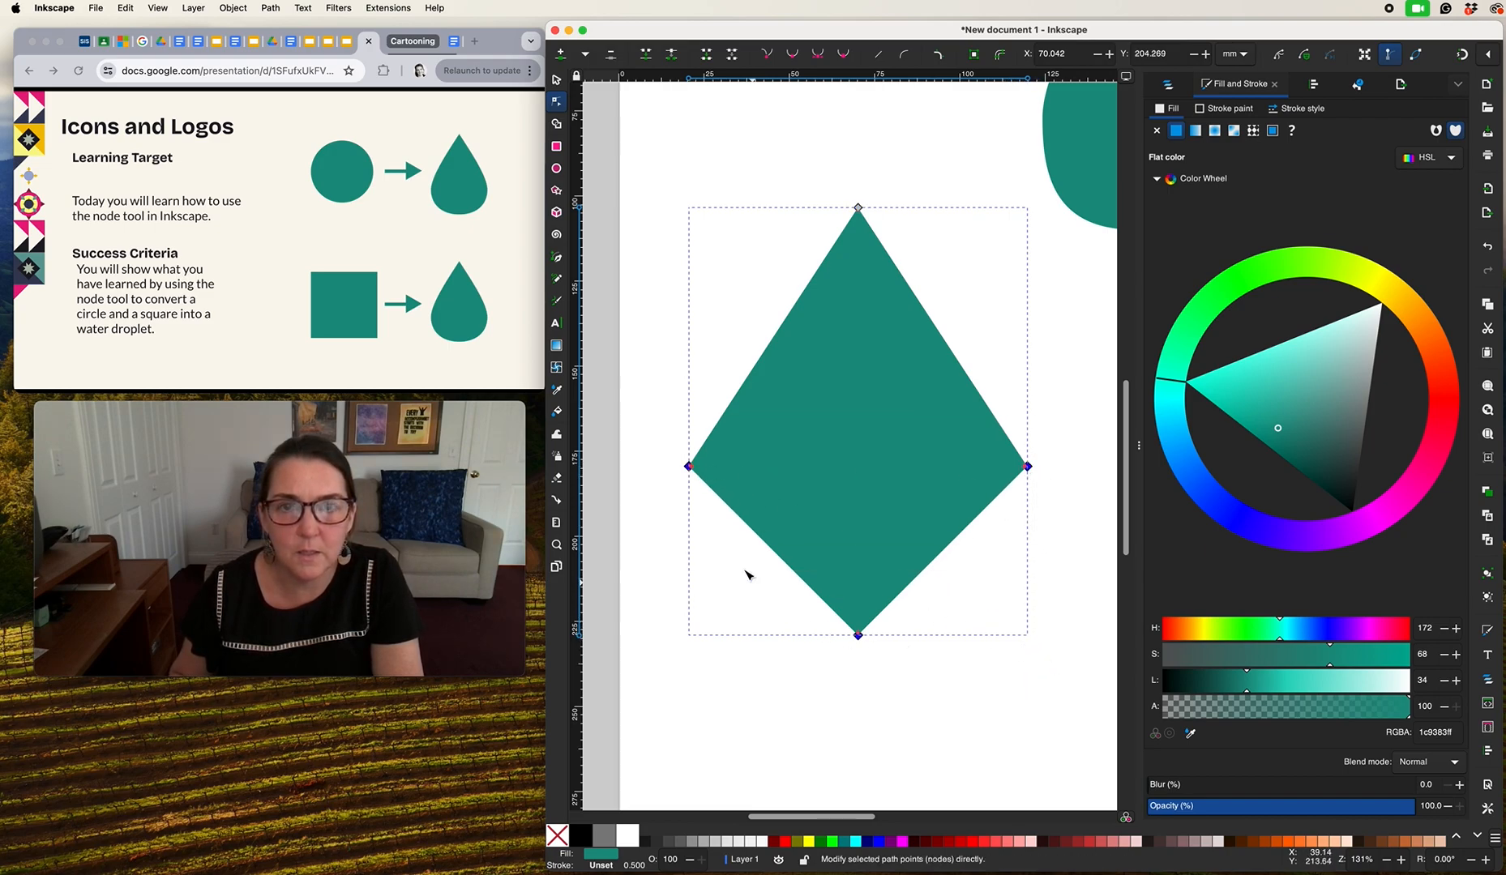
click(795, 56)
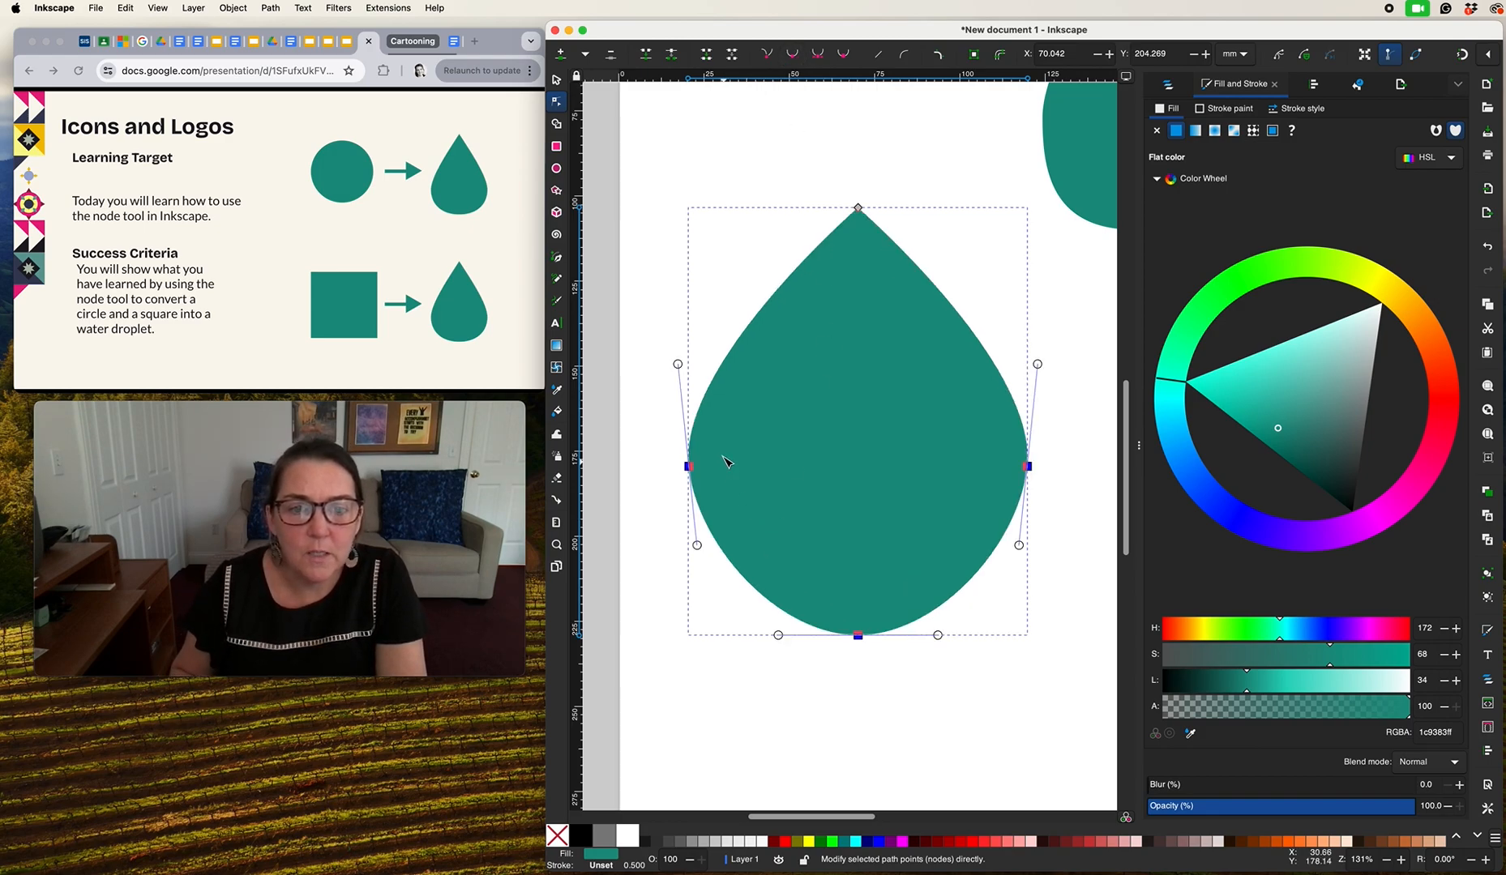
click(556, 82)
click(759, 184)
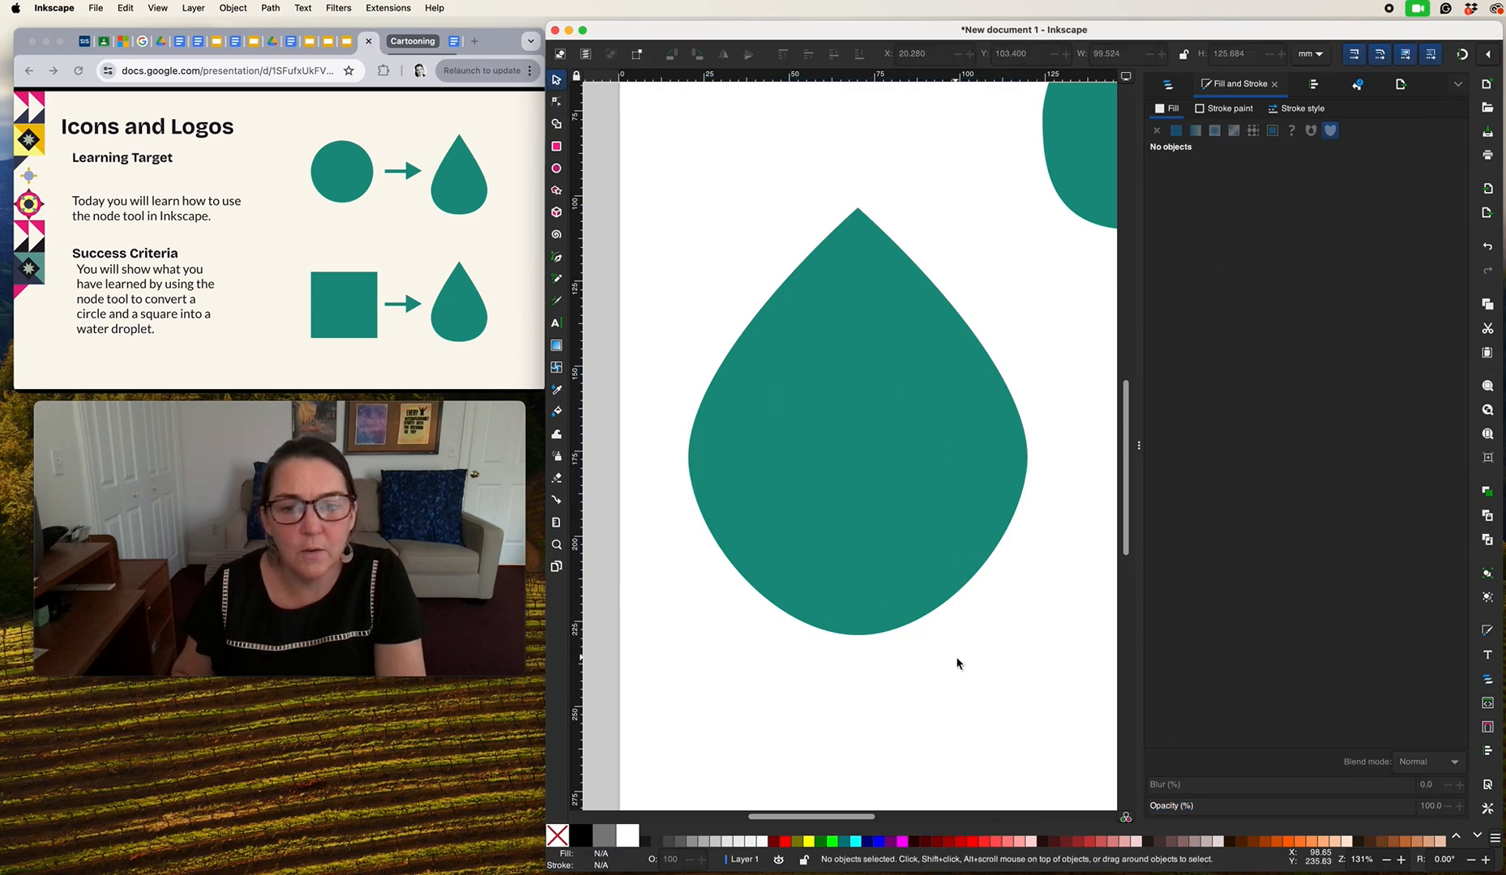
Step: Make the large drop's bottom node symmetric and lengthen its handles to widen the rounded base
key(minus)
key(minus)
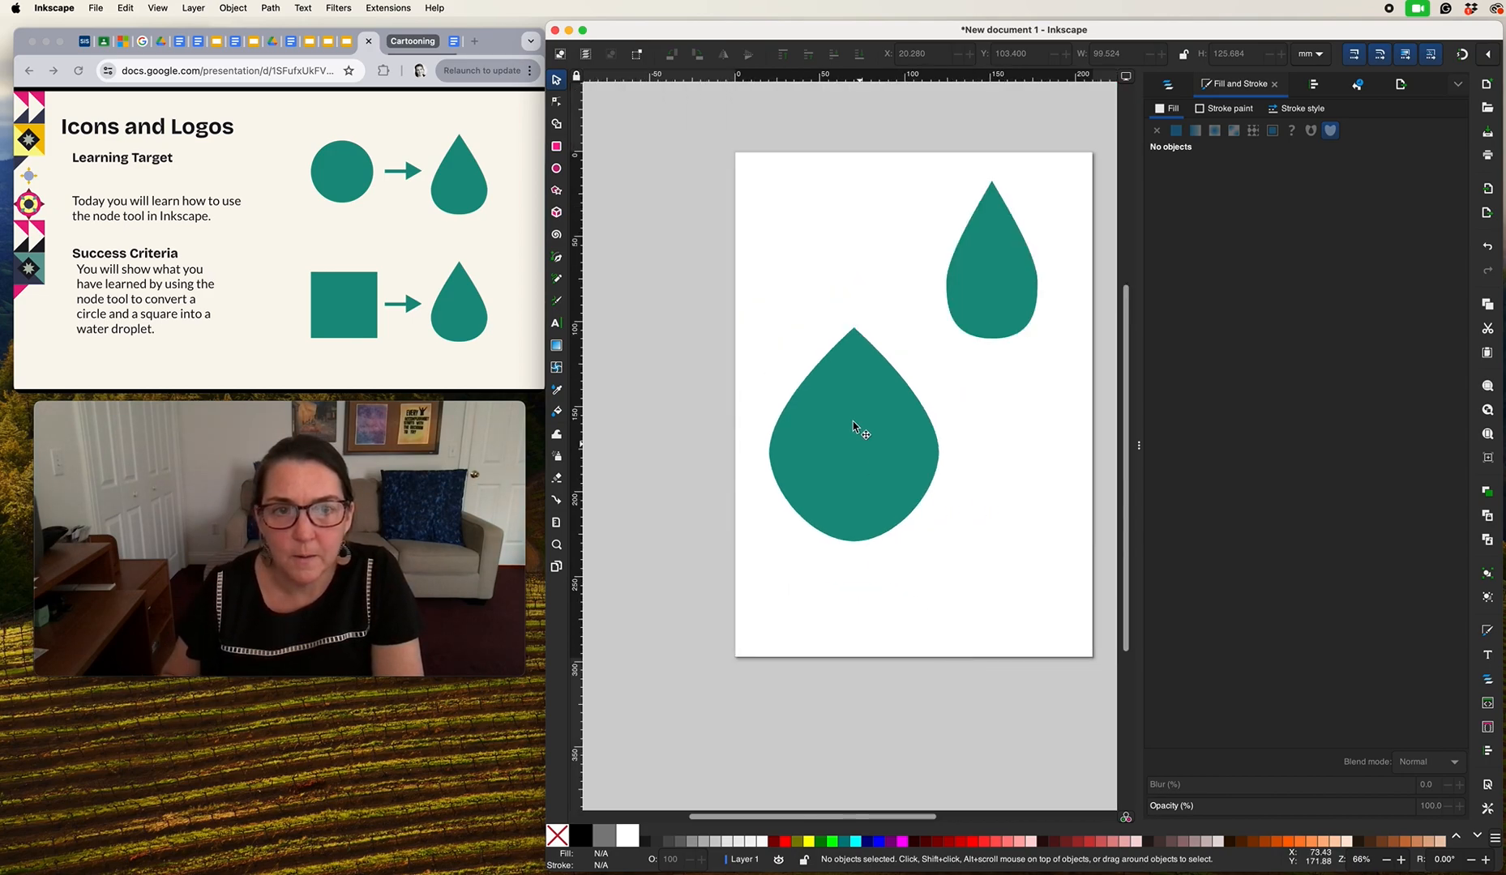
click(557, 102)
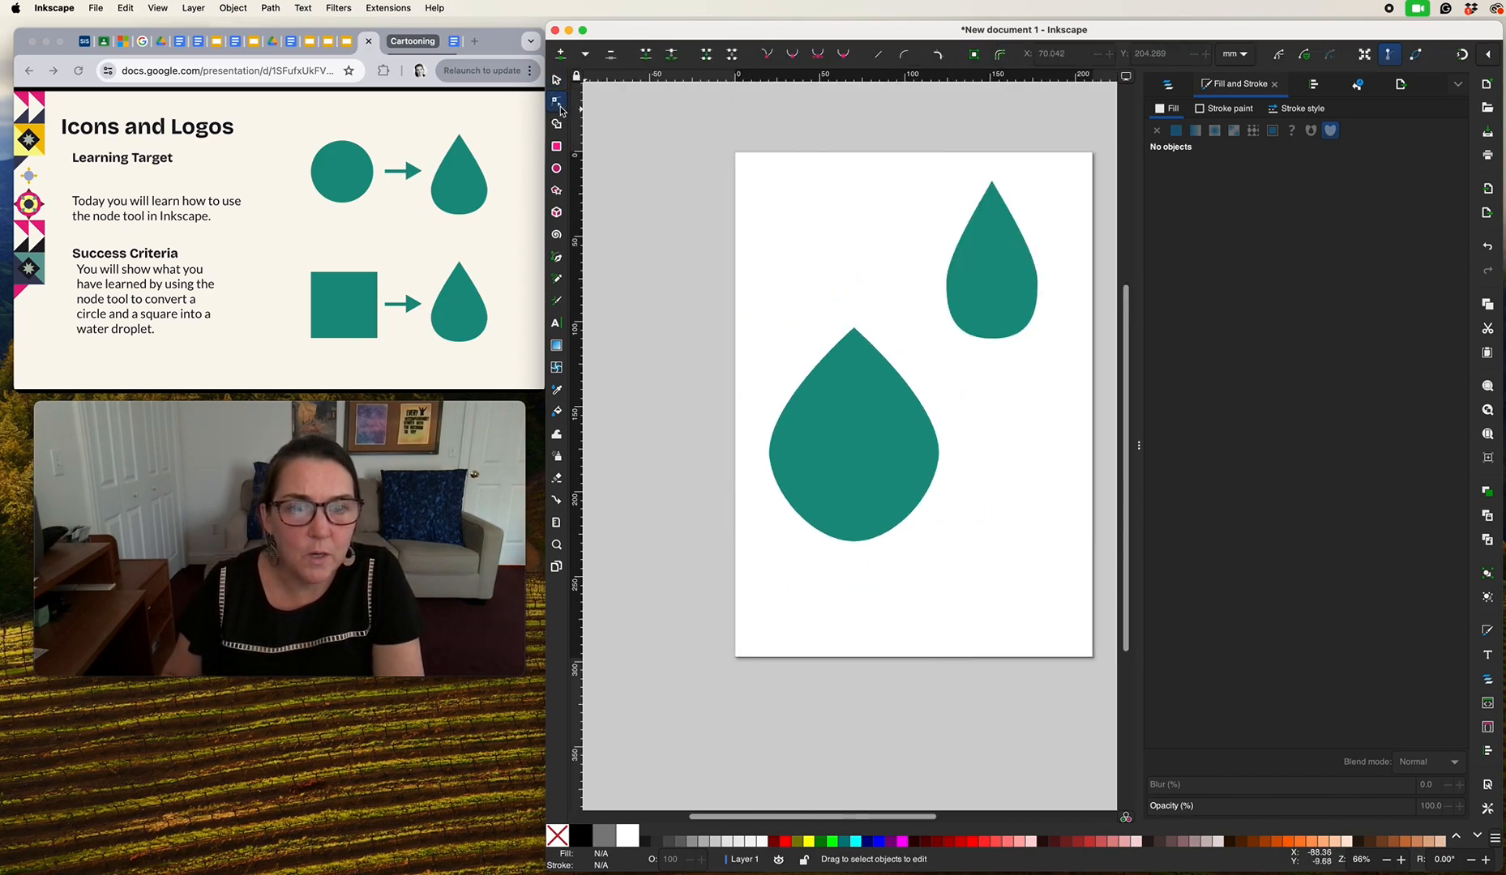
click(896, 482)
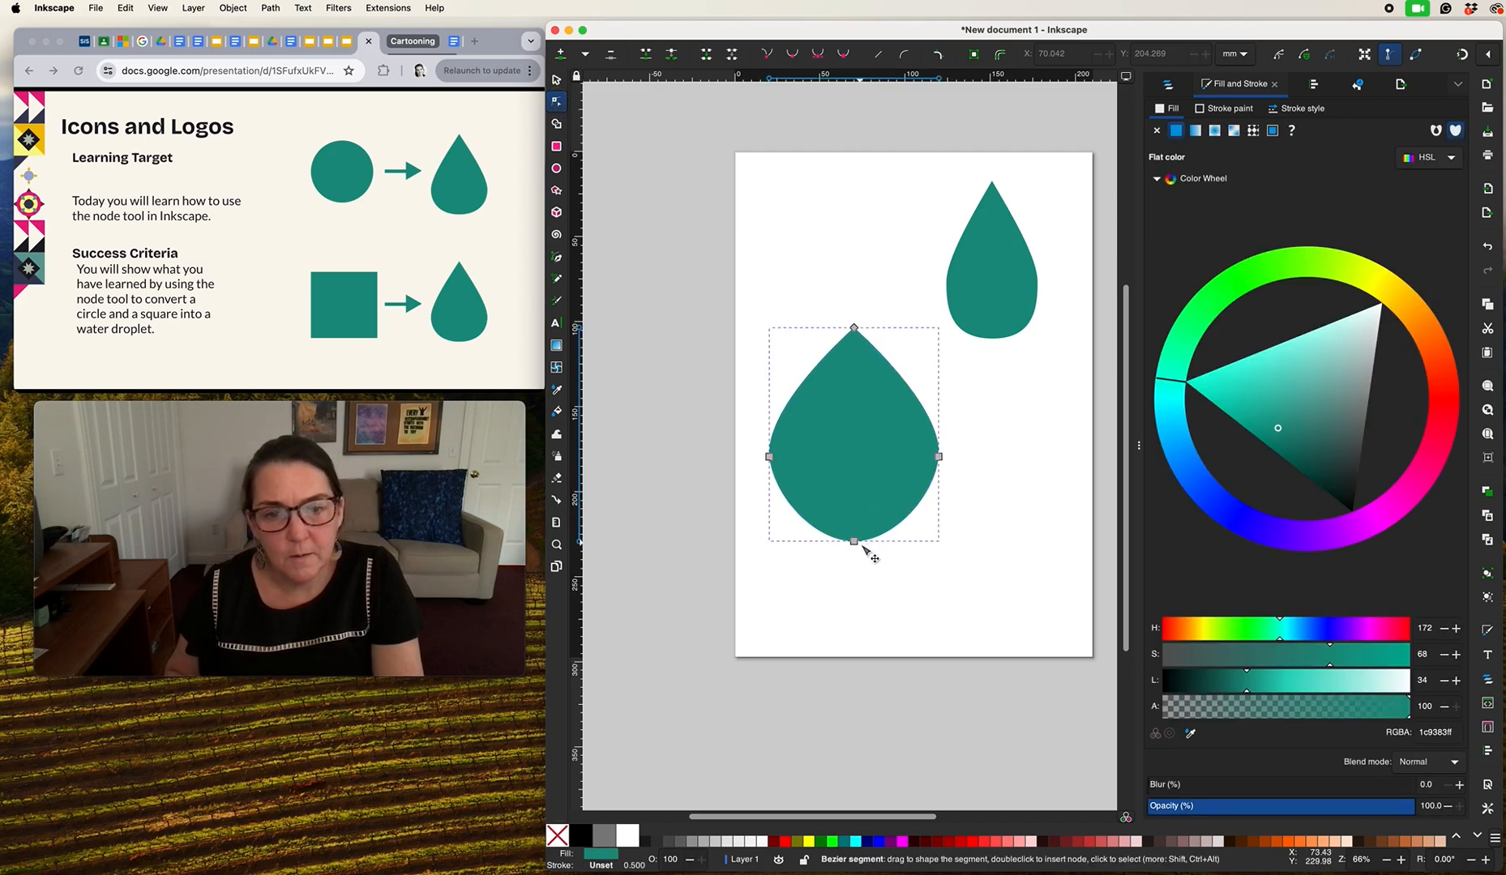
click(854, 542)
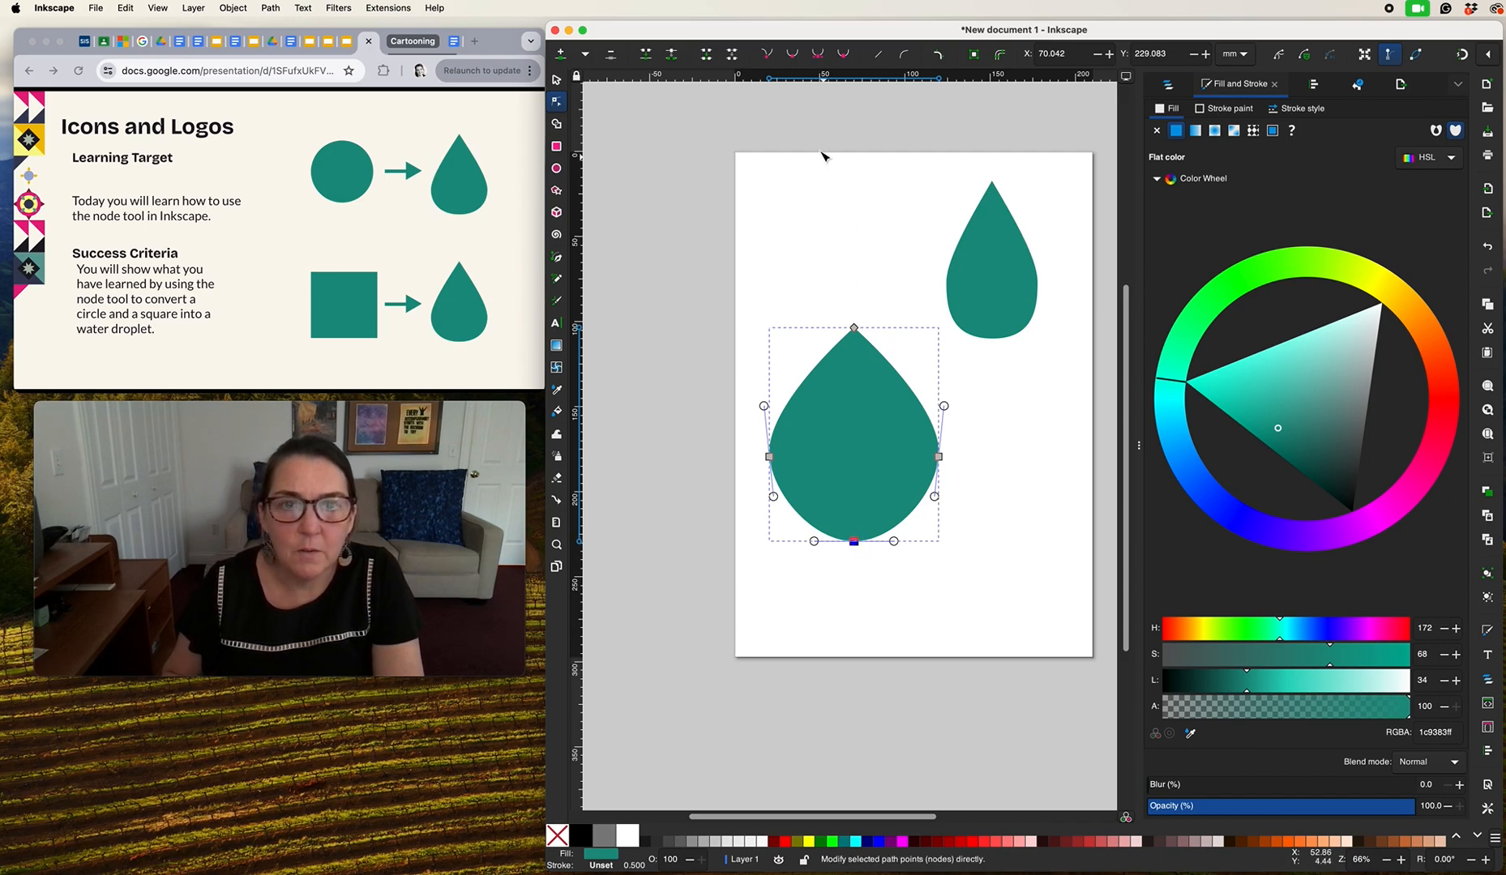
click(817, 59)
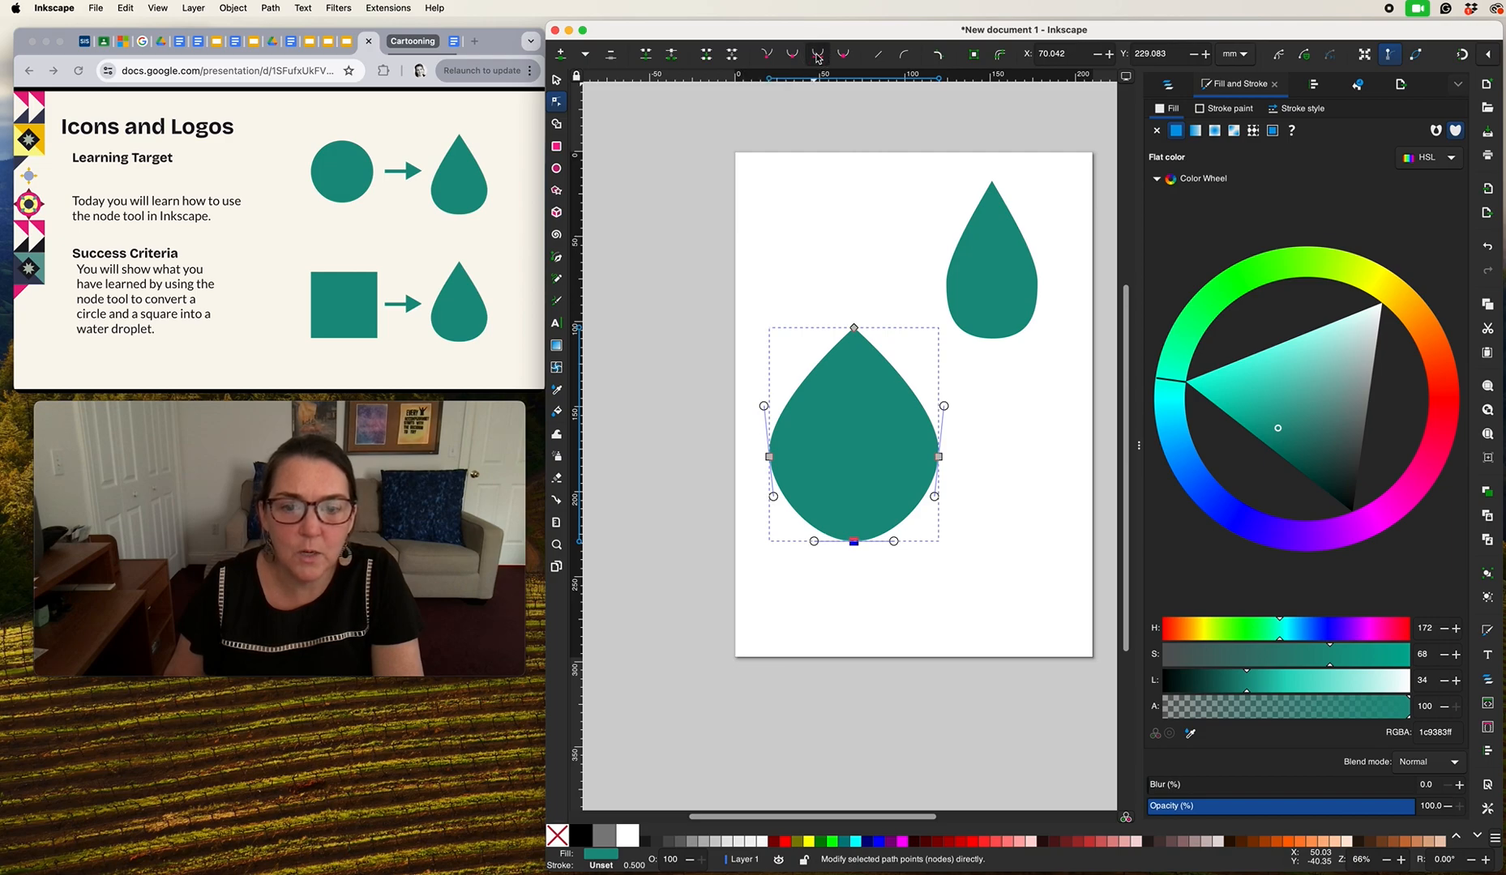
drag(894, 541, 919, 542)
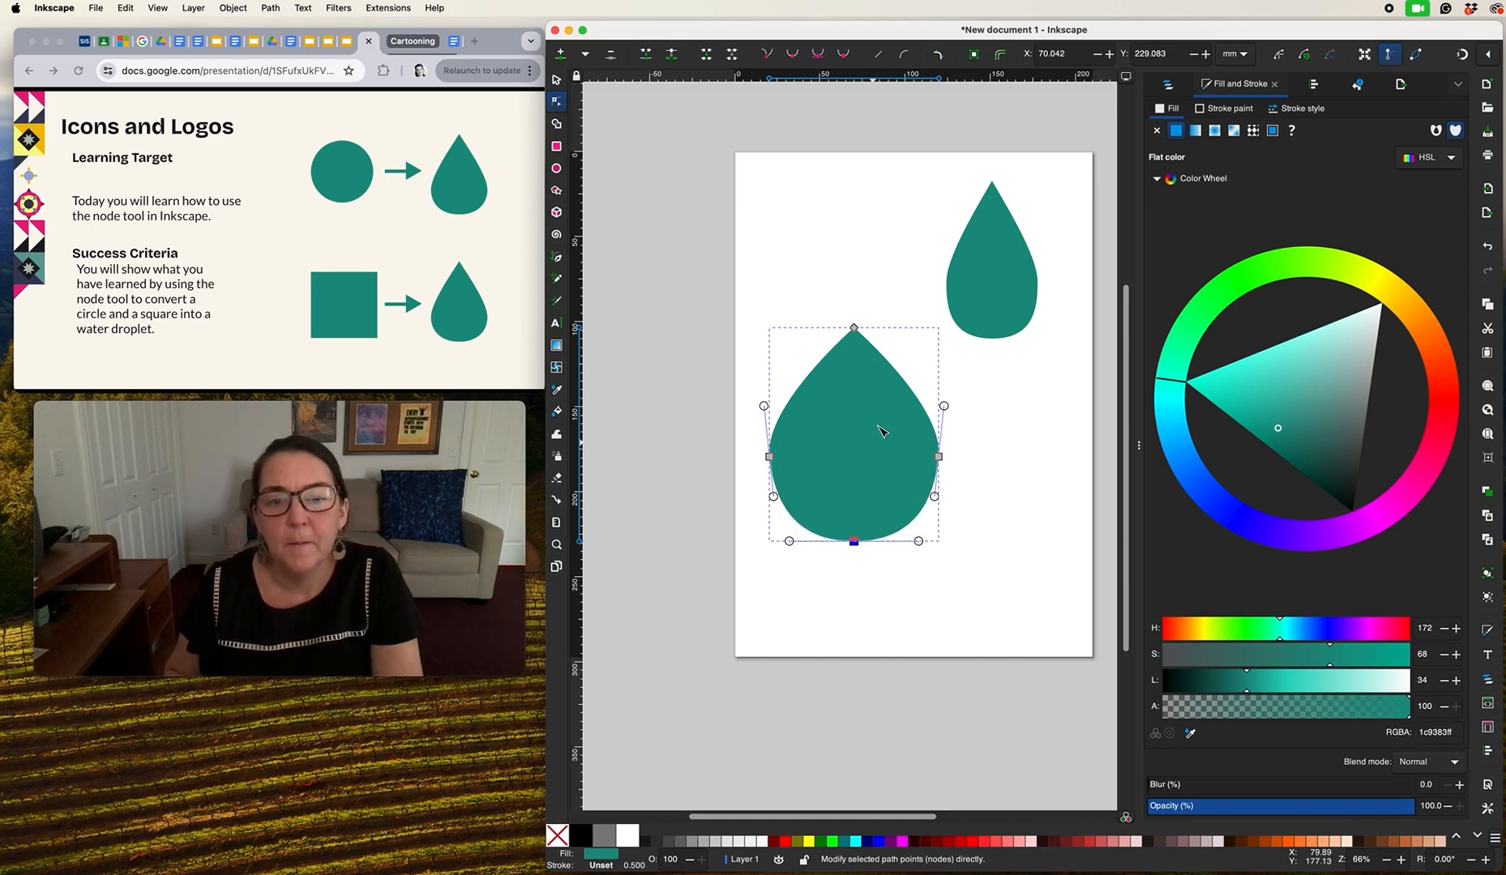
Step: Scale the large drop's two side nodes inward and lower them together to about Y 185.5 mm
click(754, 357)
drag(765, 446, 966, 489)
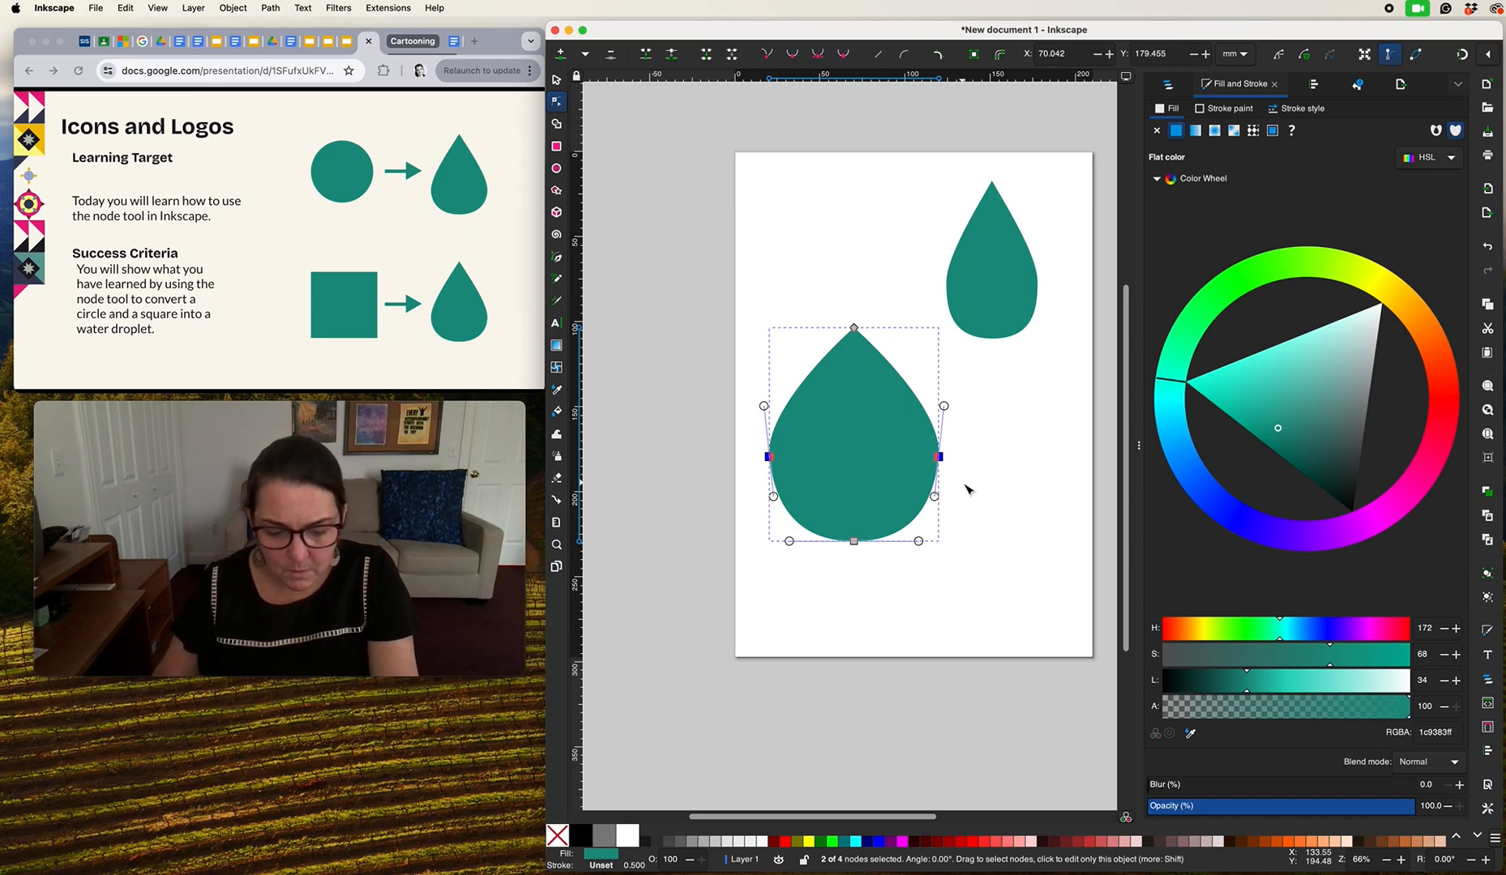
key(shift)
key(shift+comma)
key(shift+comma)
key(shift+comma)
key(shift+comma)
key(shift+comma)
key(shift+comma)
key(shift+comma)
key(shift+comma)
key(shift+comma)
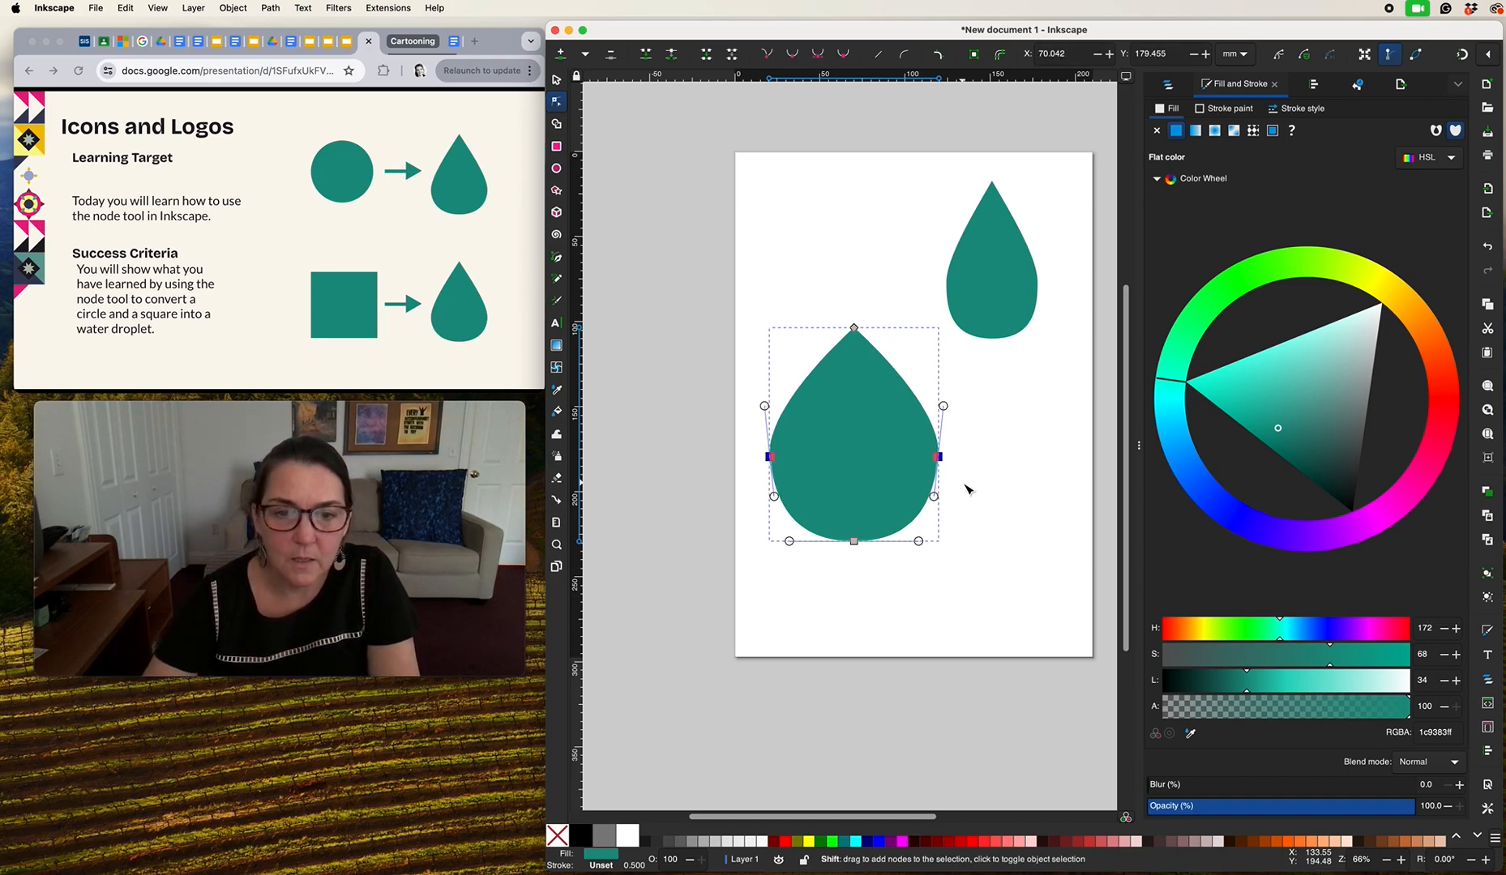
key(shift+comma)
key(shift+comma)
key(shift+comma)
key(shift+comma)
key(shift+comma)
key(shift+comma)
key(shift+comma)
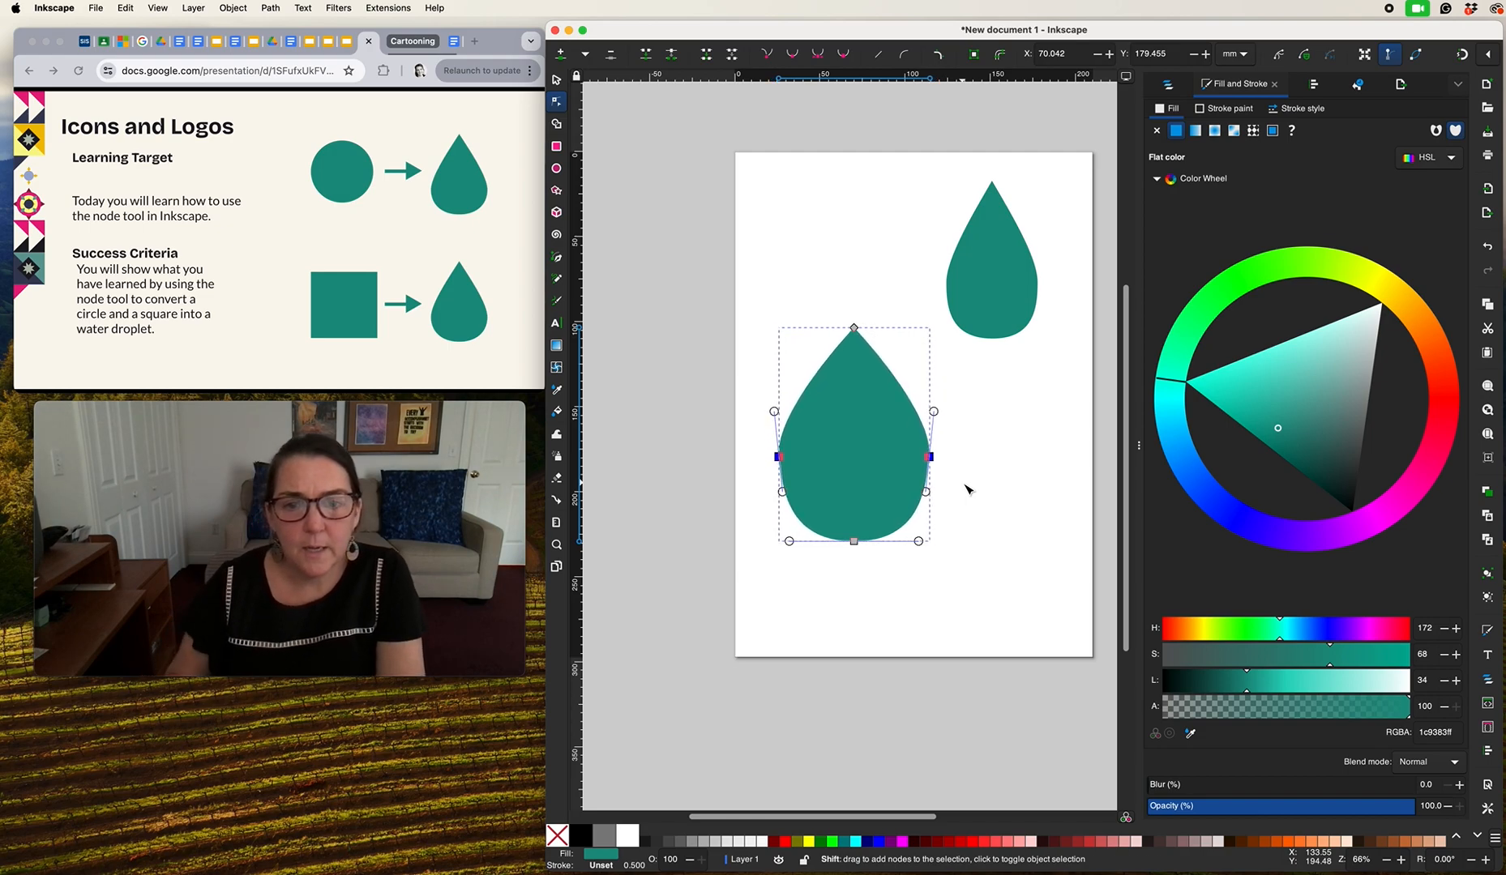
mouse_move(932, 462)
mouse_down()
mouse_move(934, 433)
mouse_move(936, 506)
mouse_move(932, 446)
mouse_move(934, 472)
mouse_up()
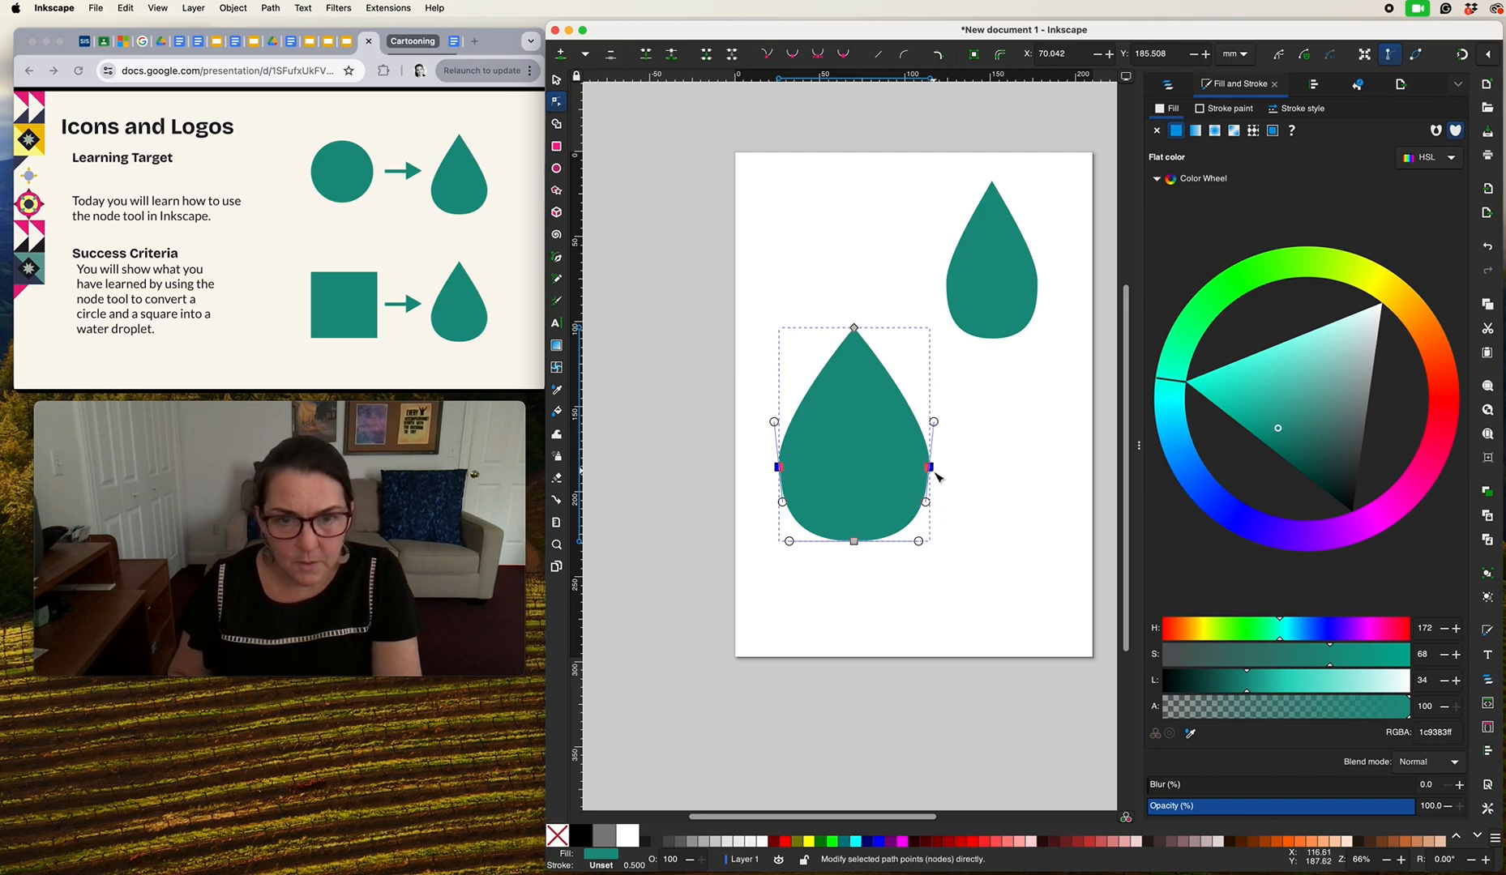
key(shift)
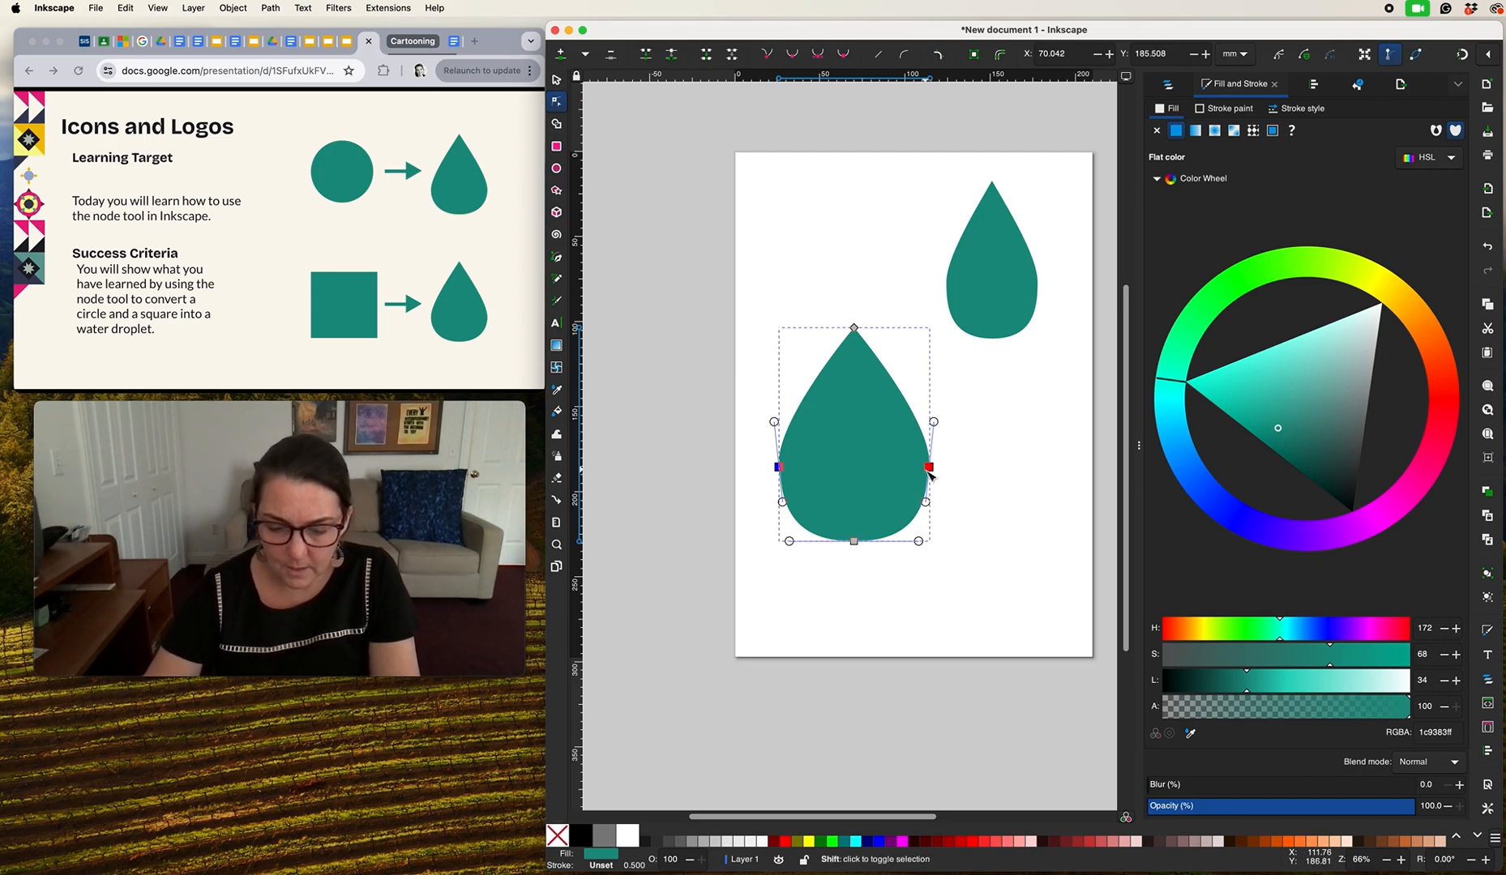
key(shift+comma)
key(shift+comma)
key(shift+comma)
key(shift+comma)
key(shift+comma)
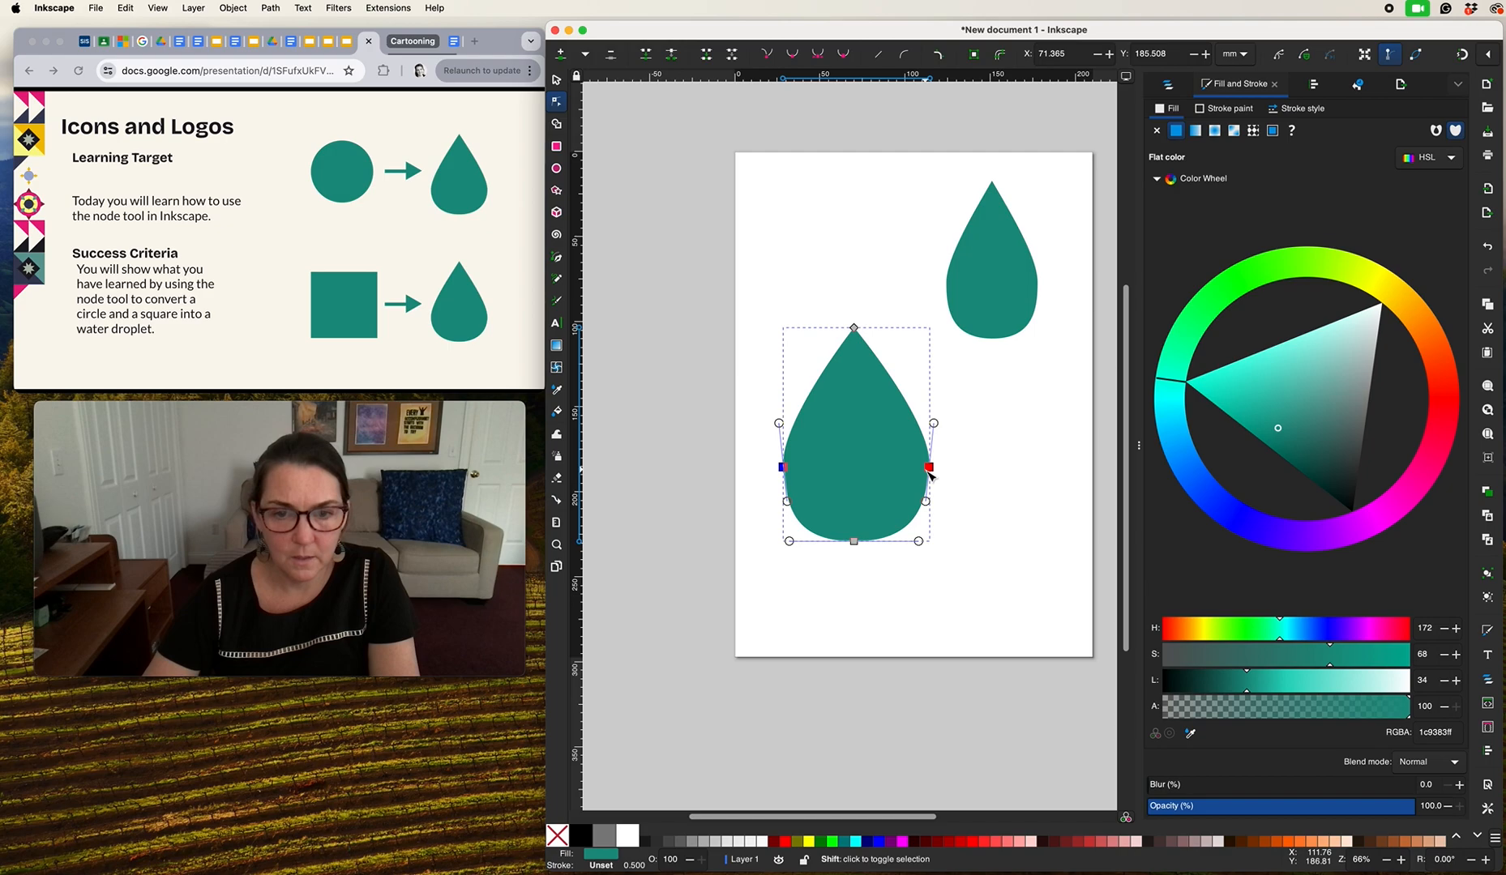
click(689, 455)
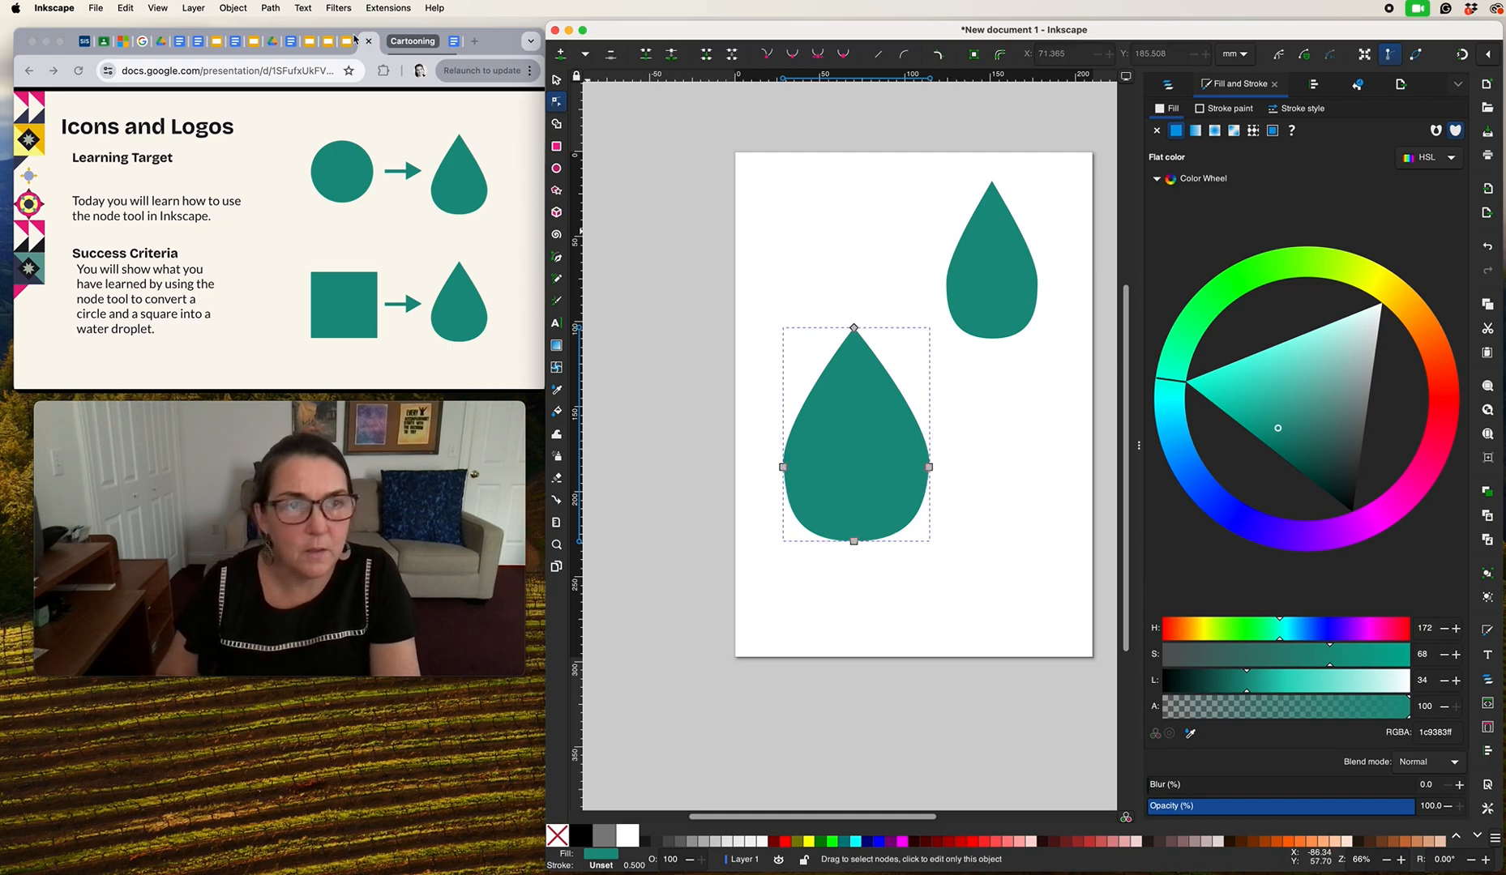
click(124, 8)
click(133, 27)
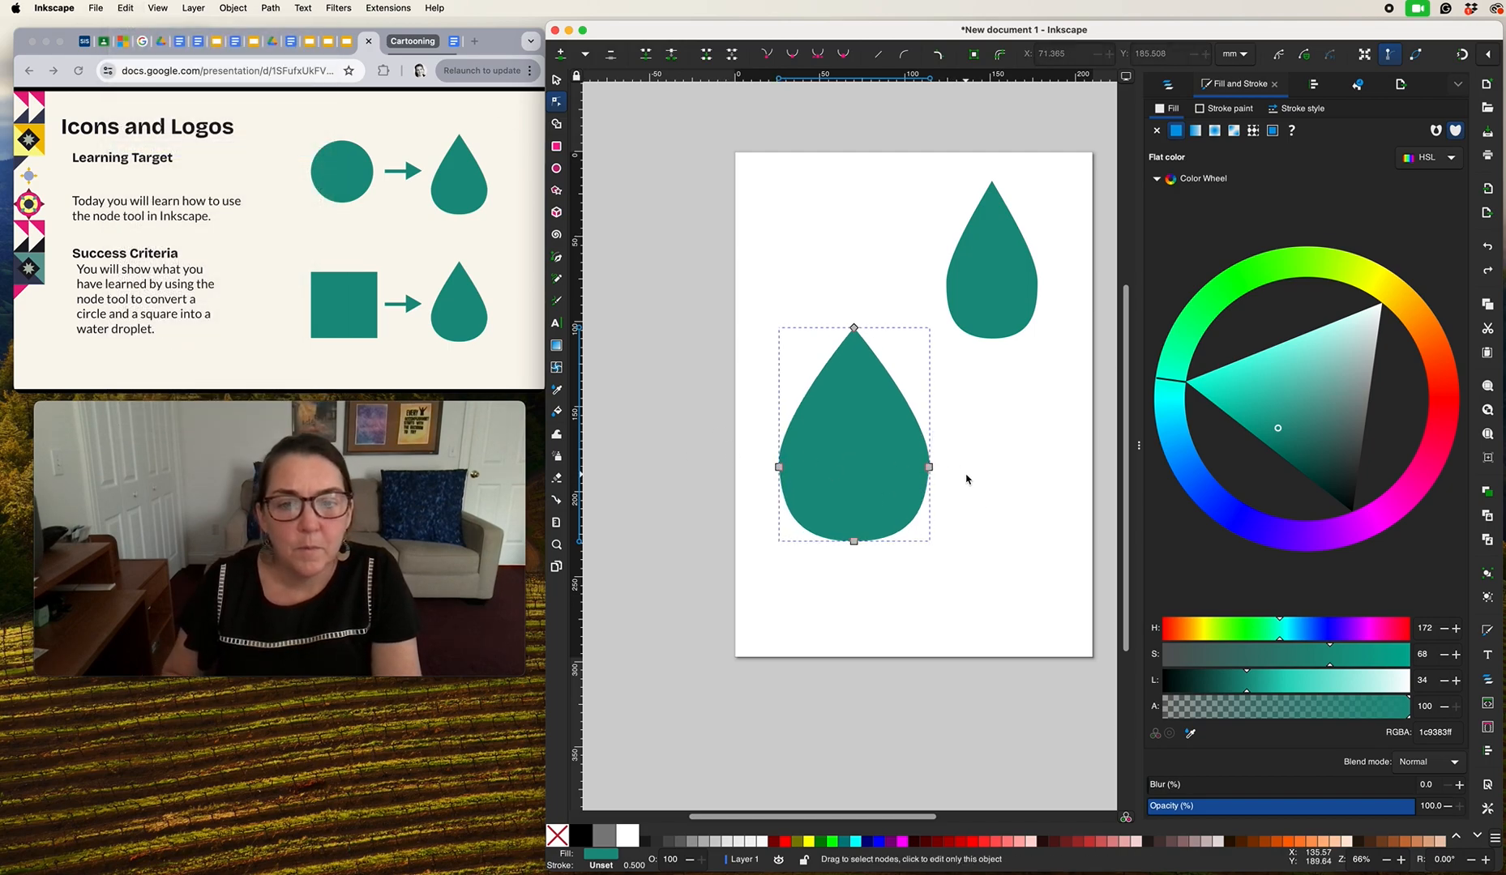
Step: Scale the large drop's two side nodes slightly closer together, evenly about their centre
drag(739, 433, 995, 531)
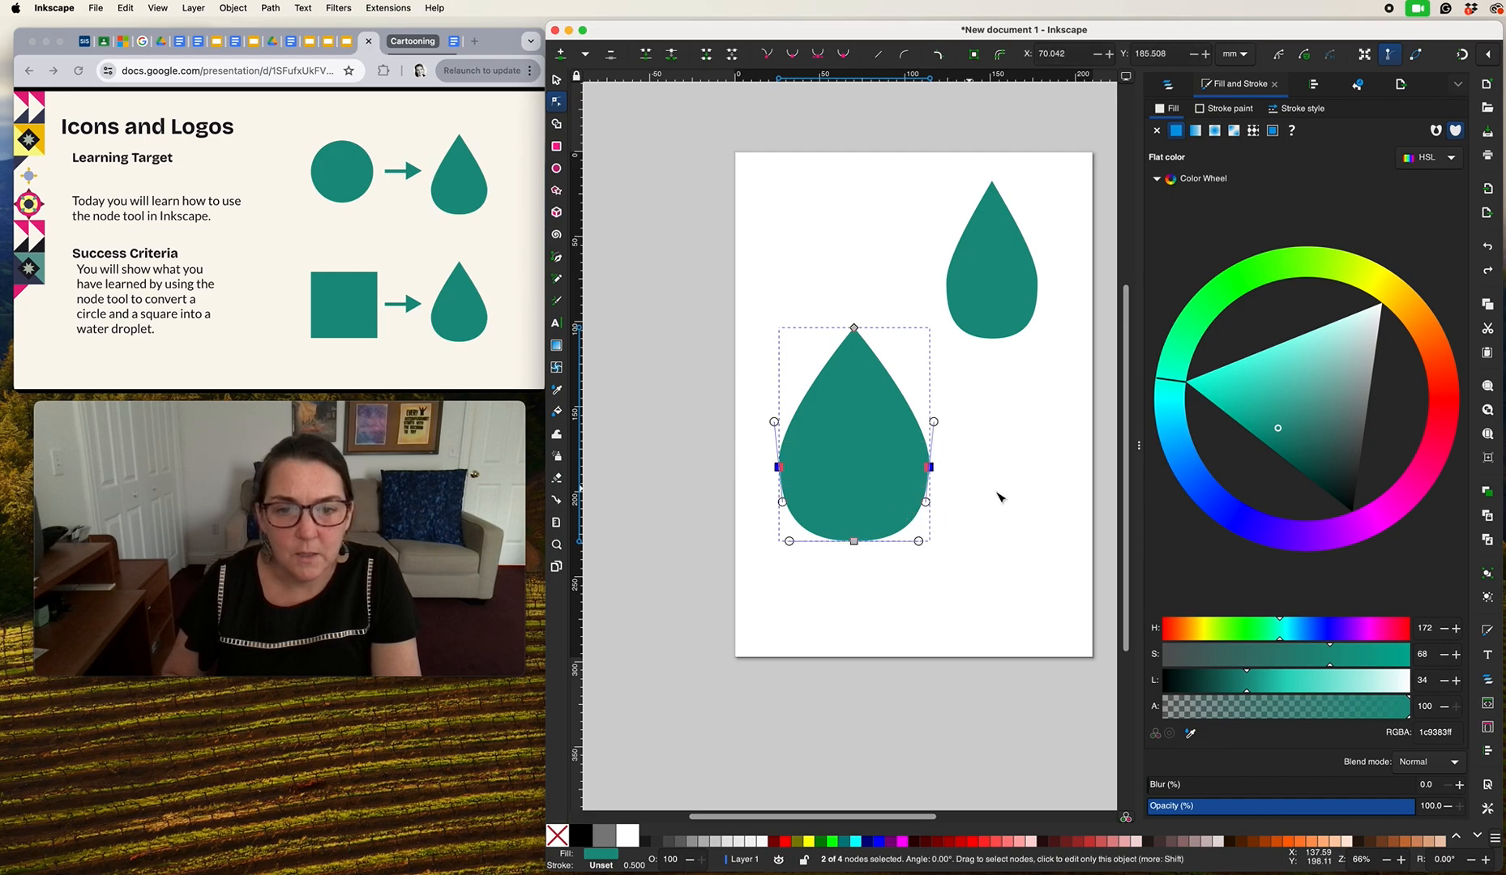
key(shift)
key(shift+comma)
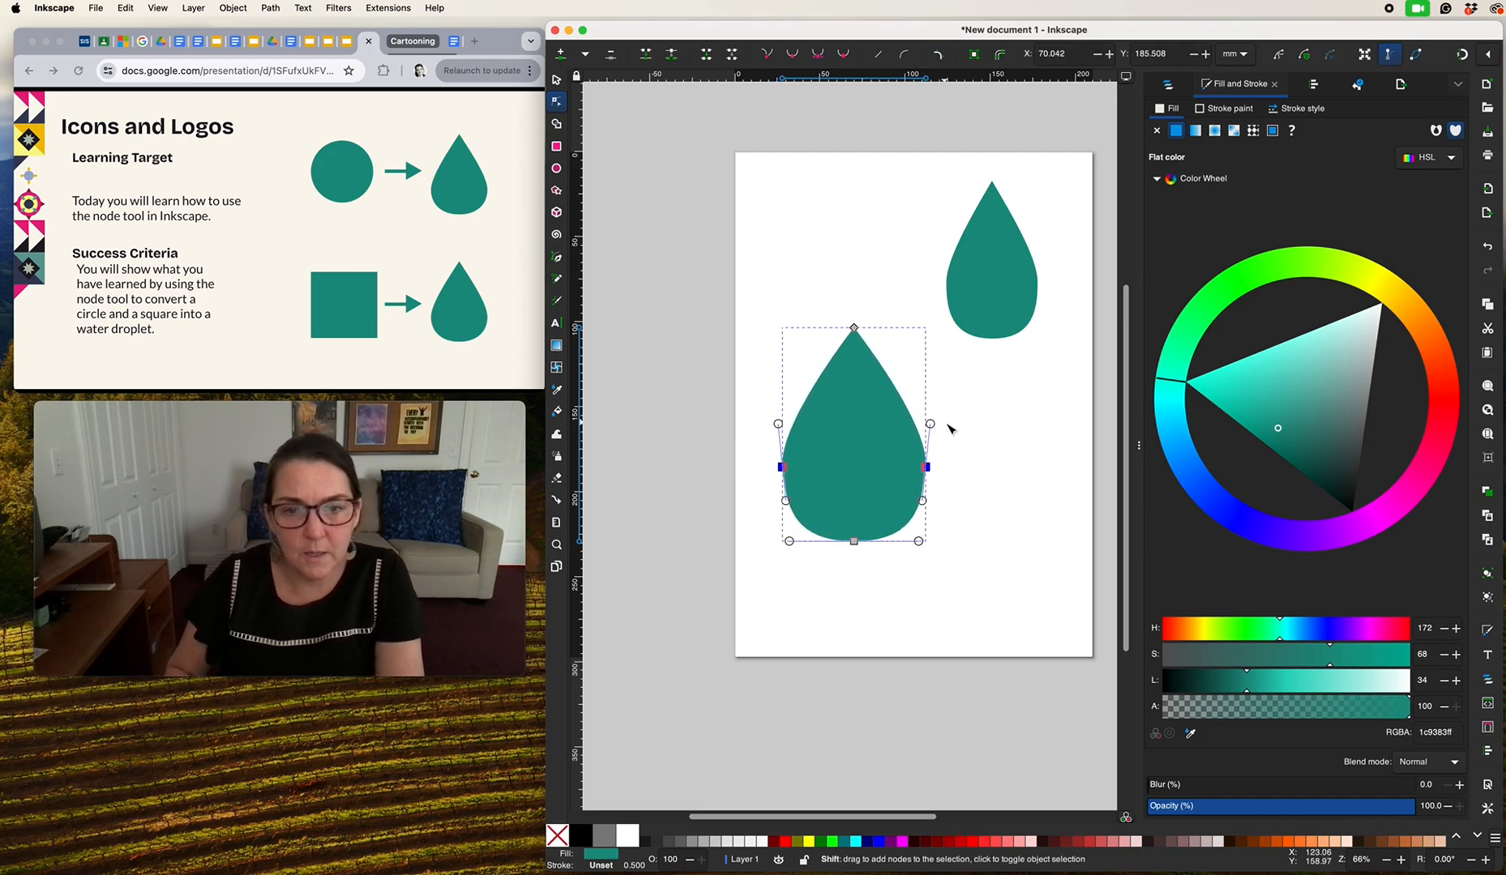
Step: Tilt the upper handles of the large drop's two side nodes inward to reshape its sides
drag(930, 424, 927, 420)
drag(777, 423, 780, 425)
click(781, 426)
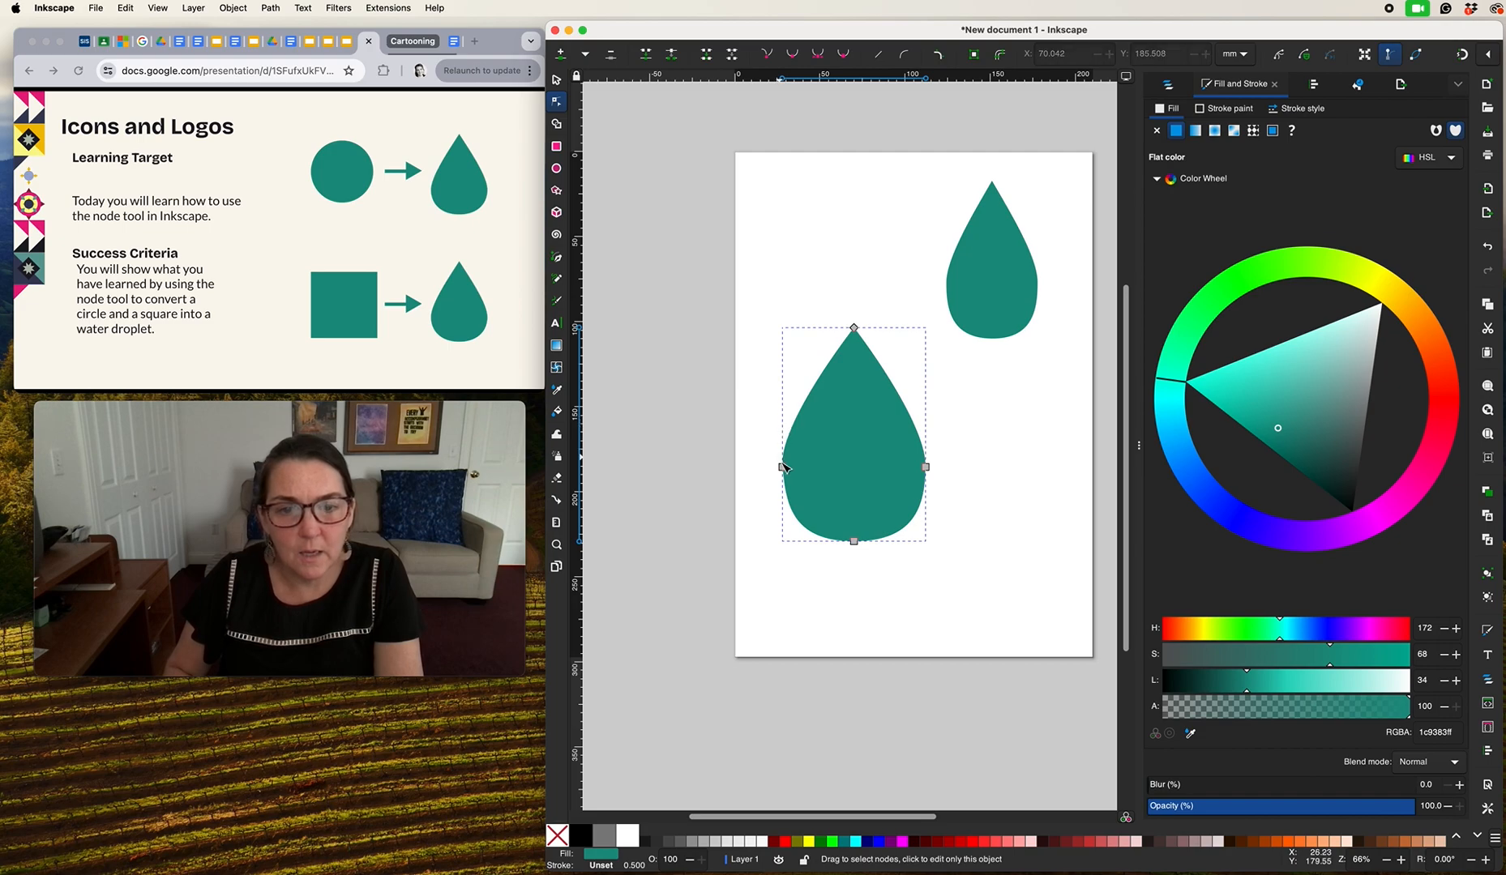
click(854, 541)
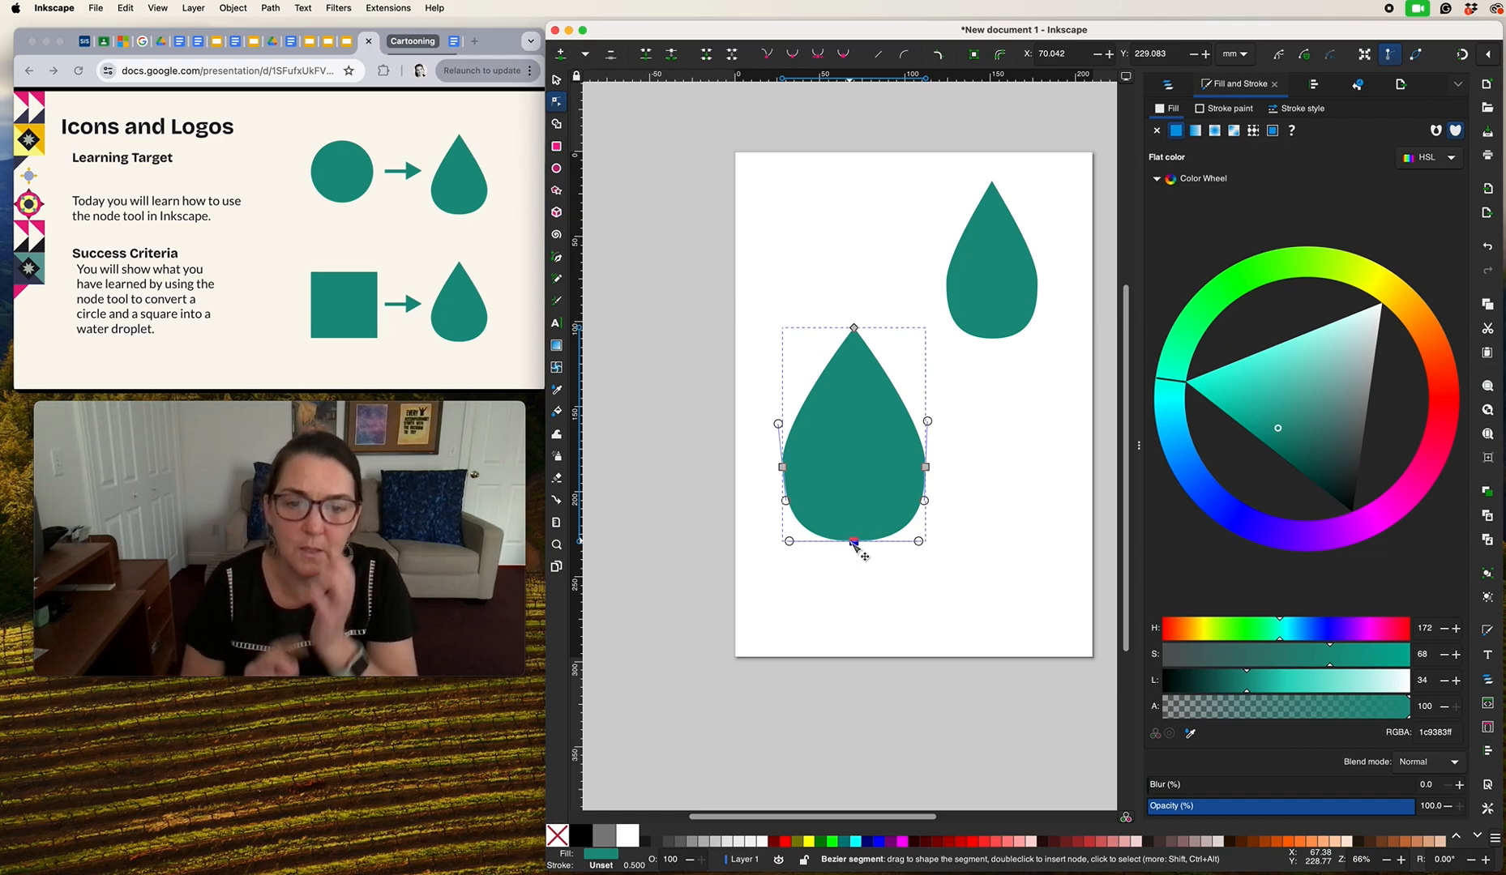
click(782, 468)
drag(760, 422, 953, 491)
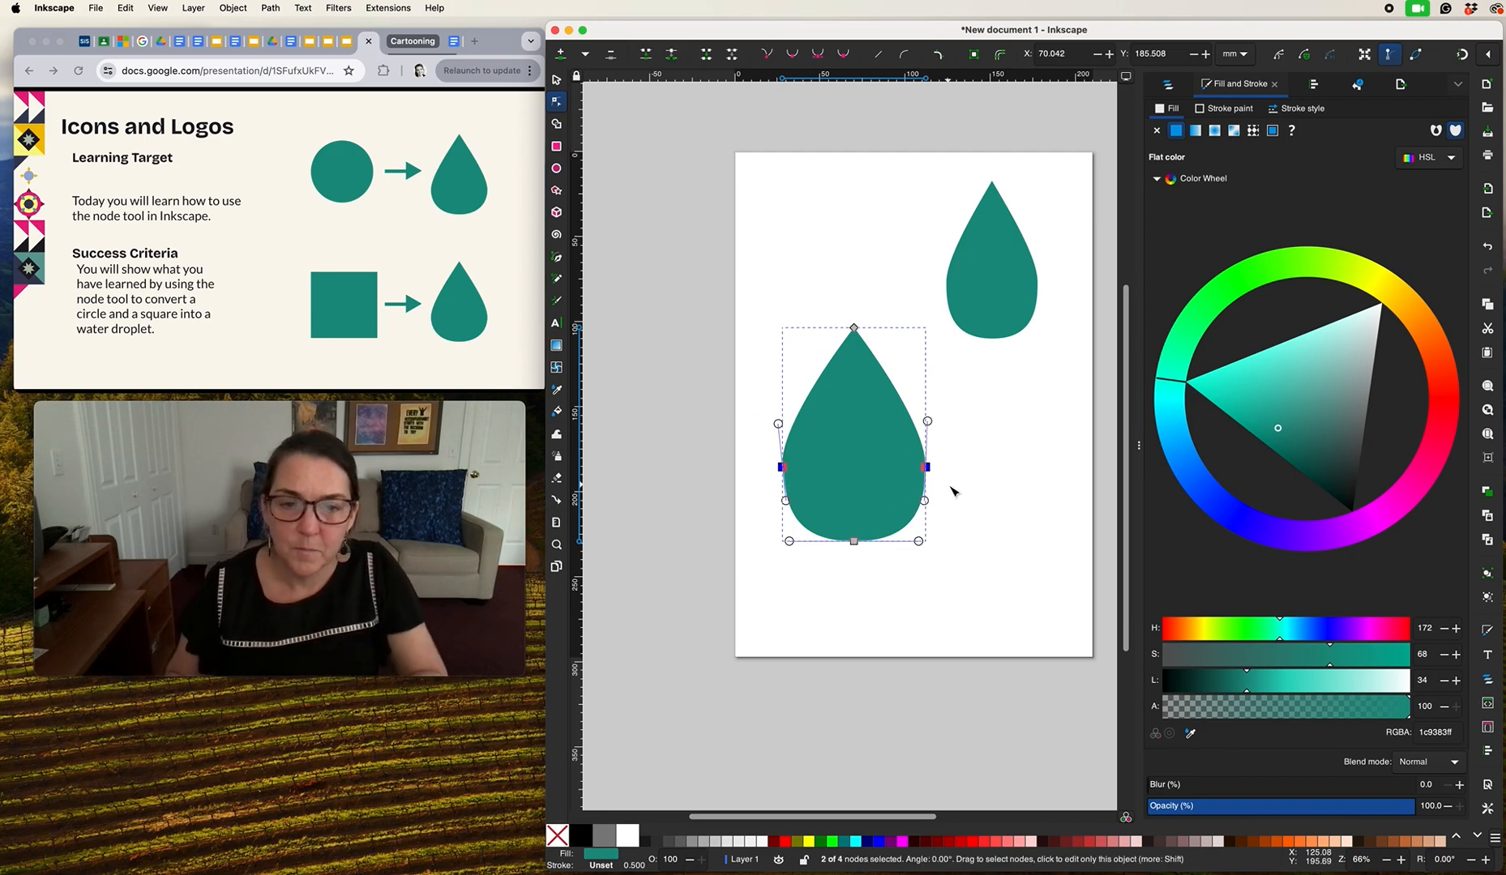
drag(778, 424, 787, 423)
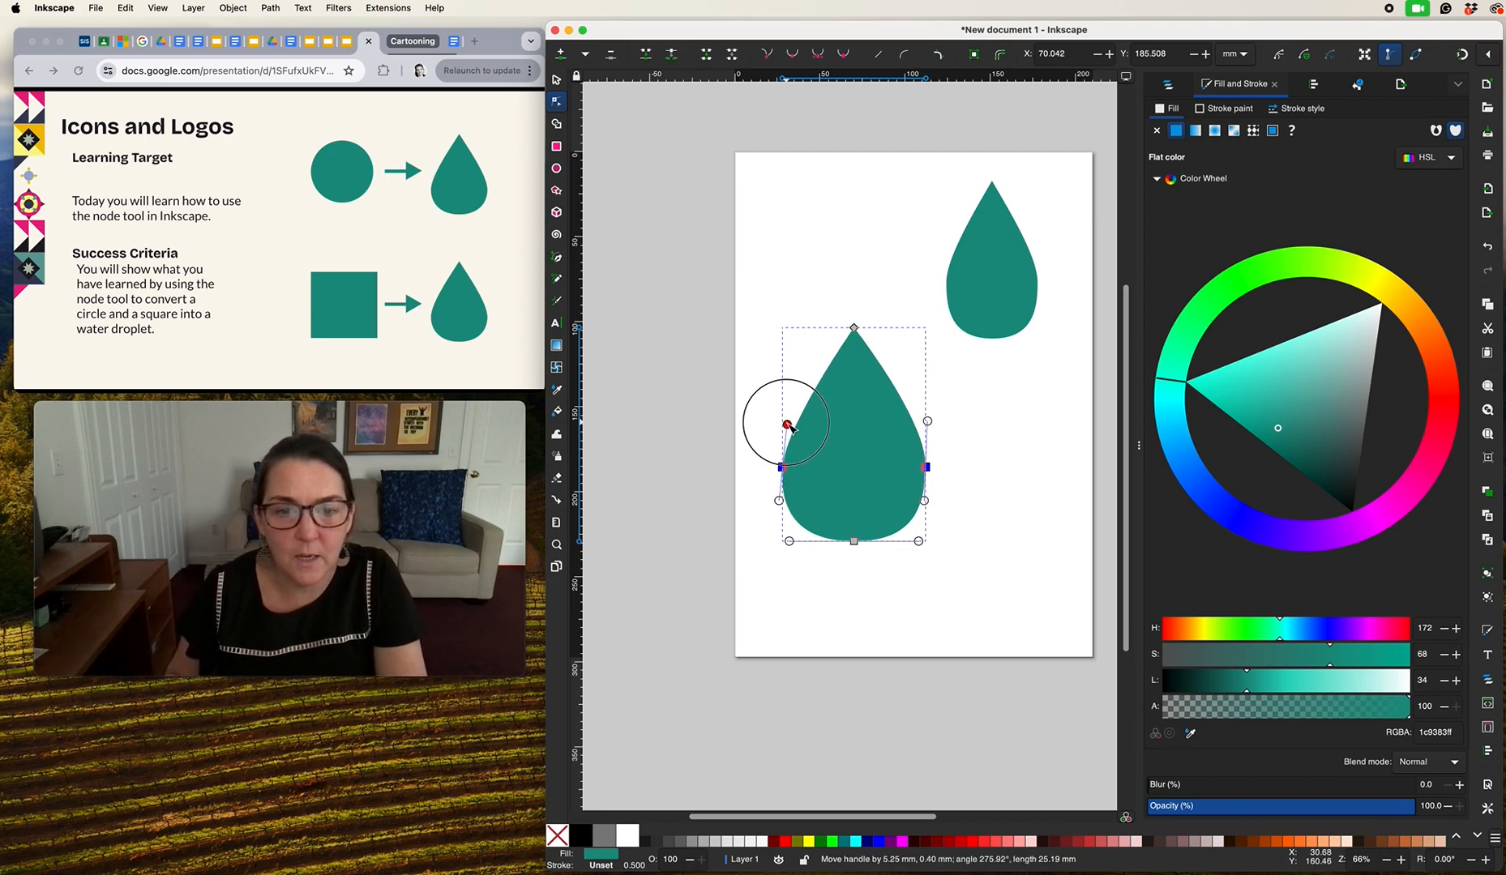
drag(928, 425, 923, 422)
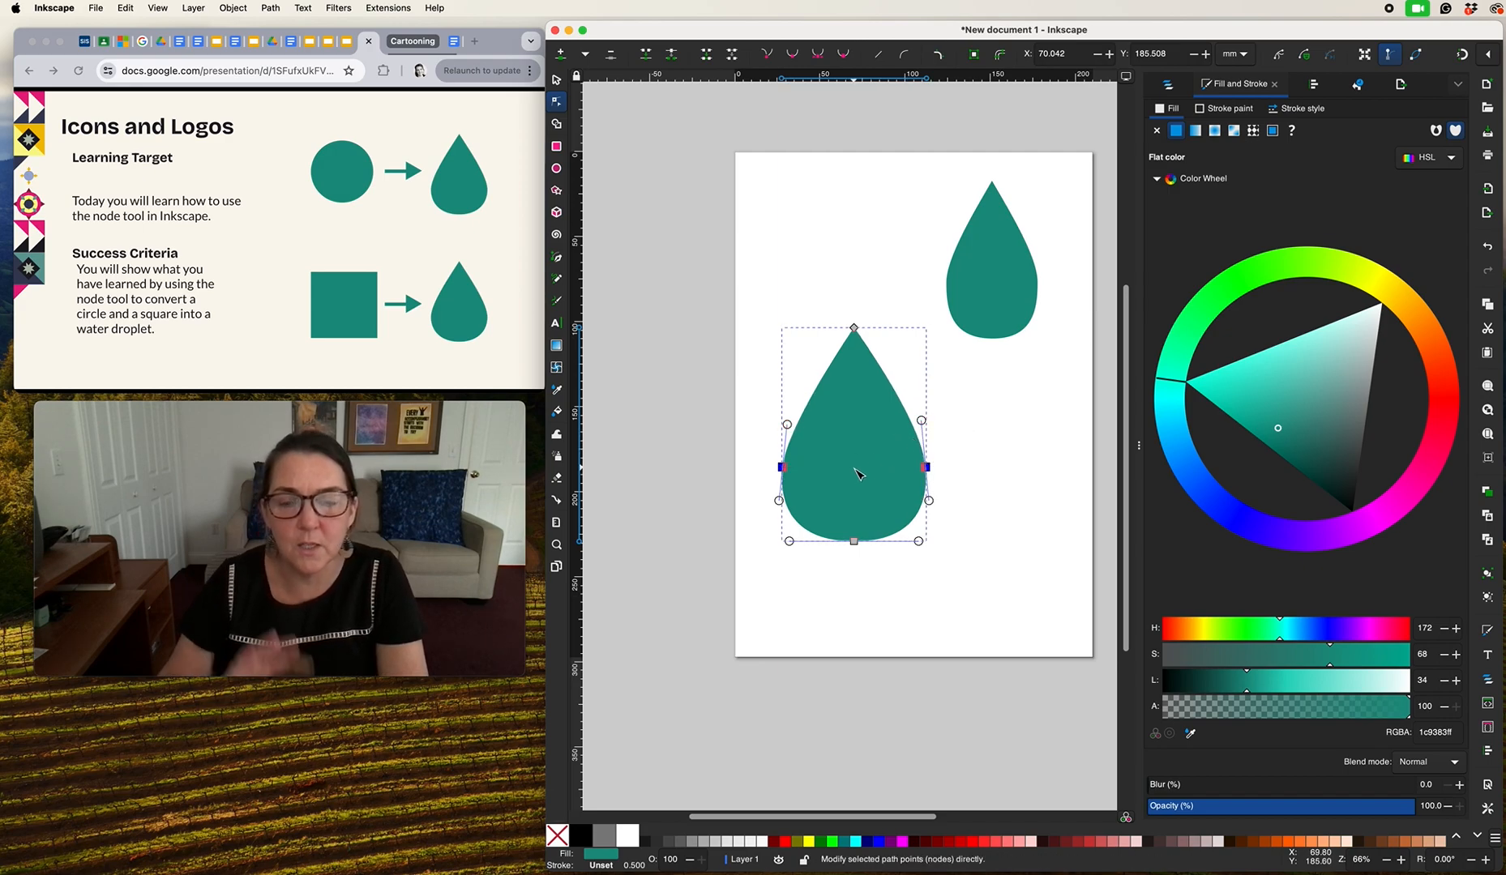
Step: Move the large drop below the small one, at about X 106.4, Y 135.3 mm
click(556, 80)
drag(878, 467, 1013, 521)
click(1001, 320)
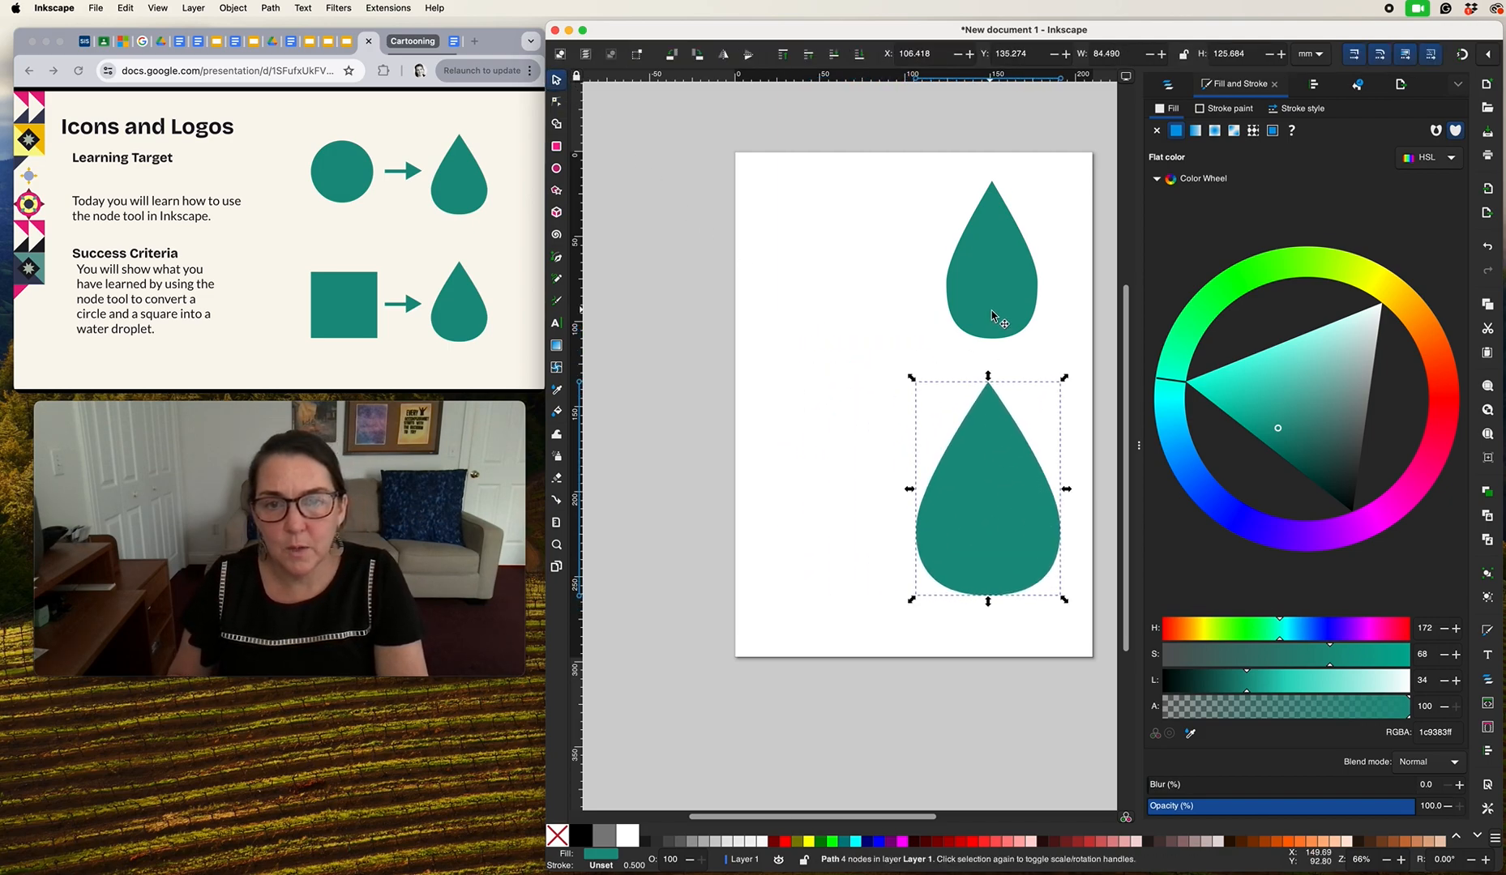
Step: Draw a circle to the left of the small drop and a square about 72 mm wide to the left of the large drop
click(556, 168)
mouse_move(767, 210)
mouse_down()
mouse_move(755, 202)
mouse_move(907, 326)
mouse_move(879, 324)
mouse_up()
click(556, 146)
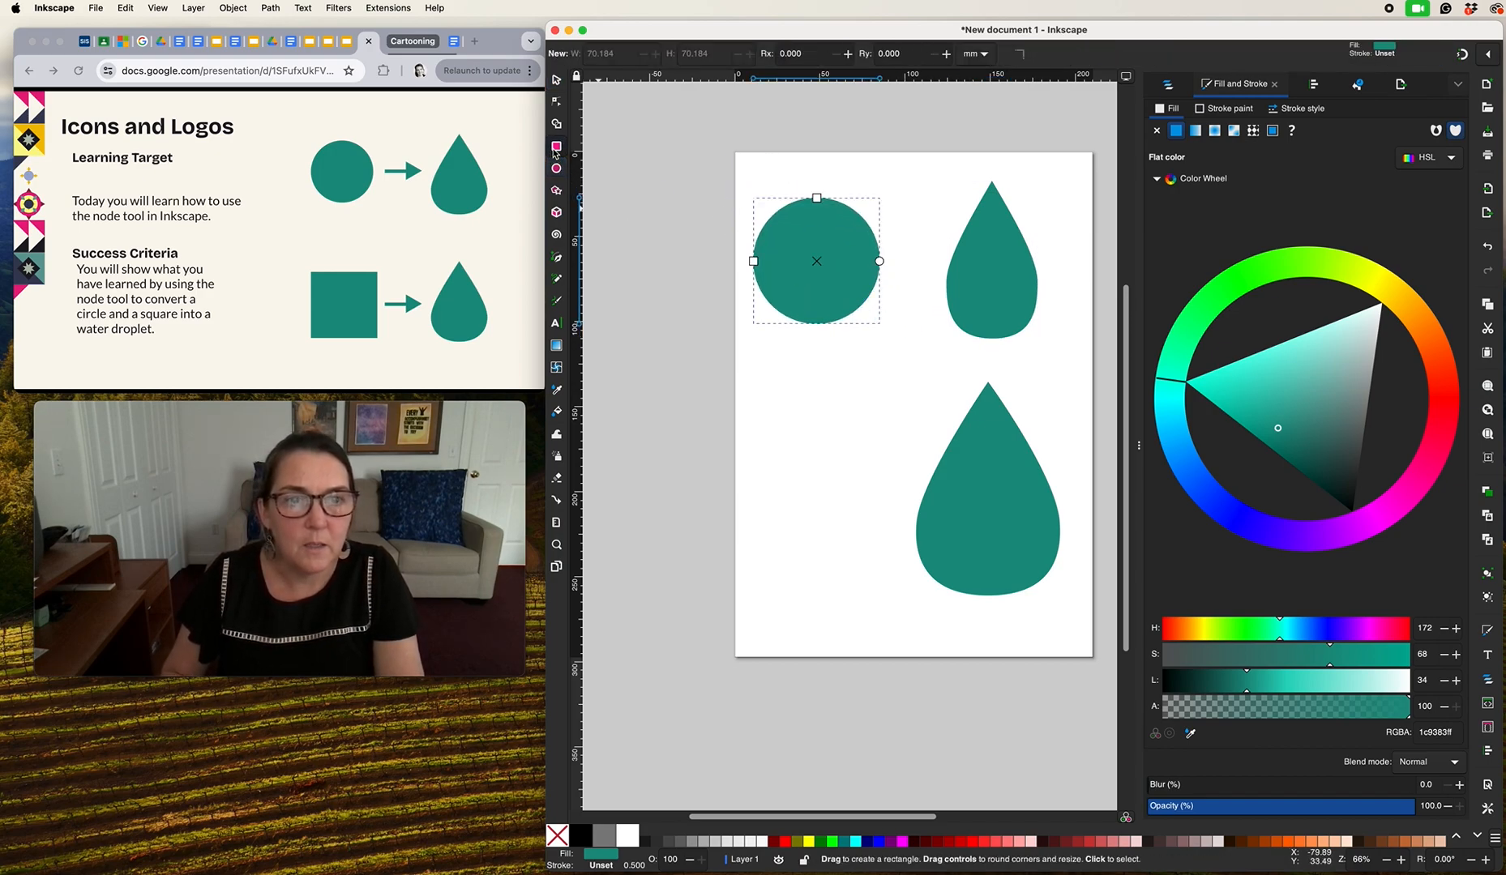
drag(769, 439, 893, 561)
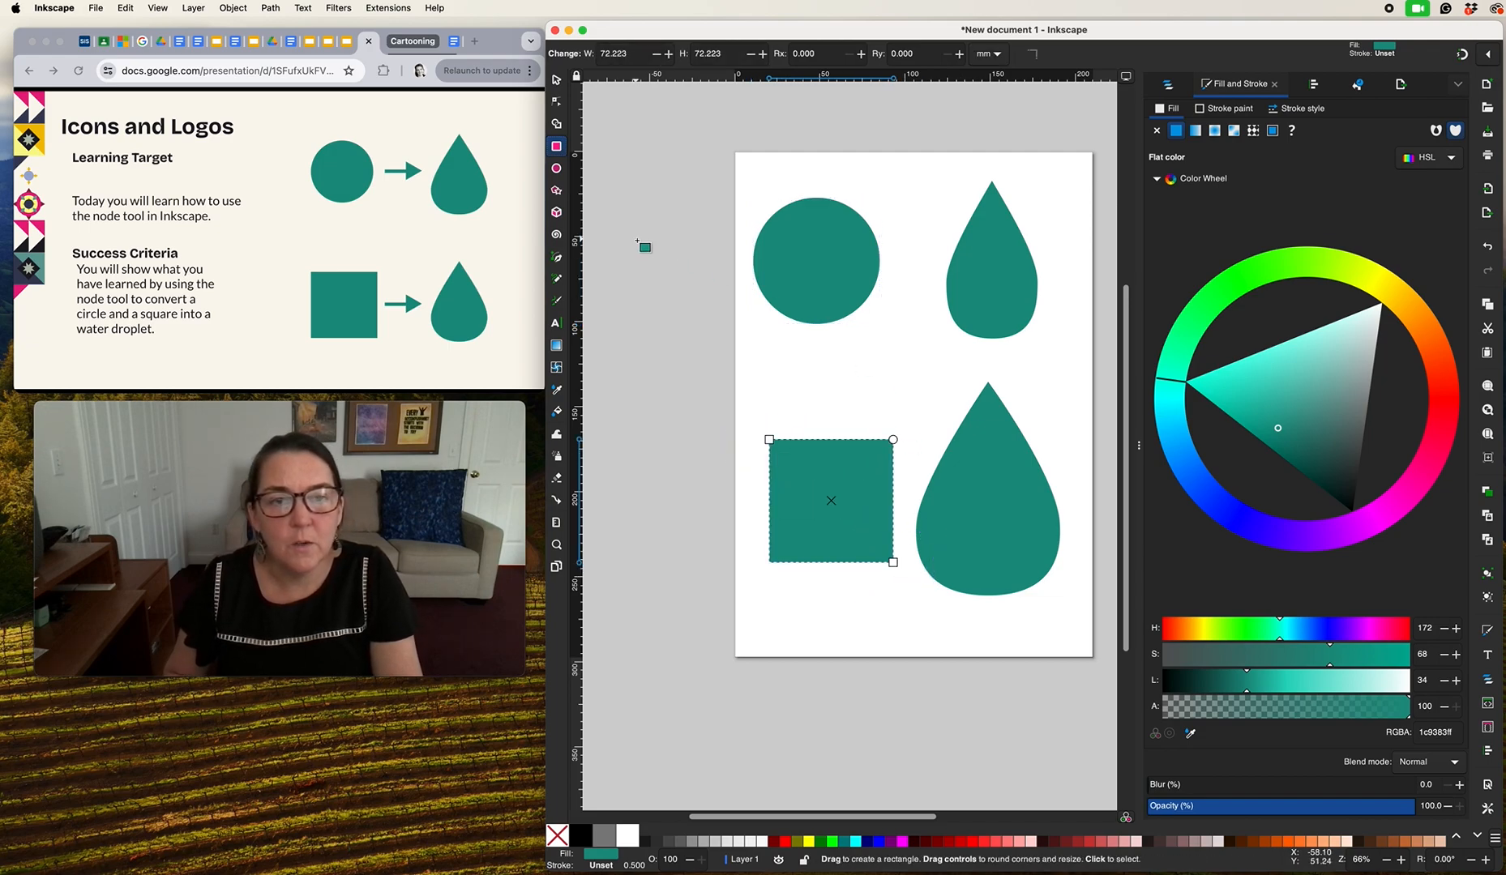